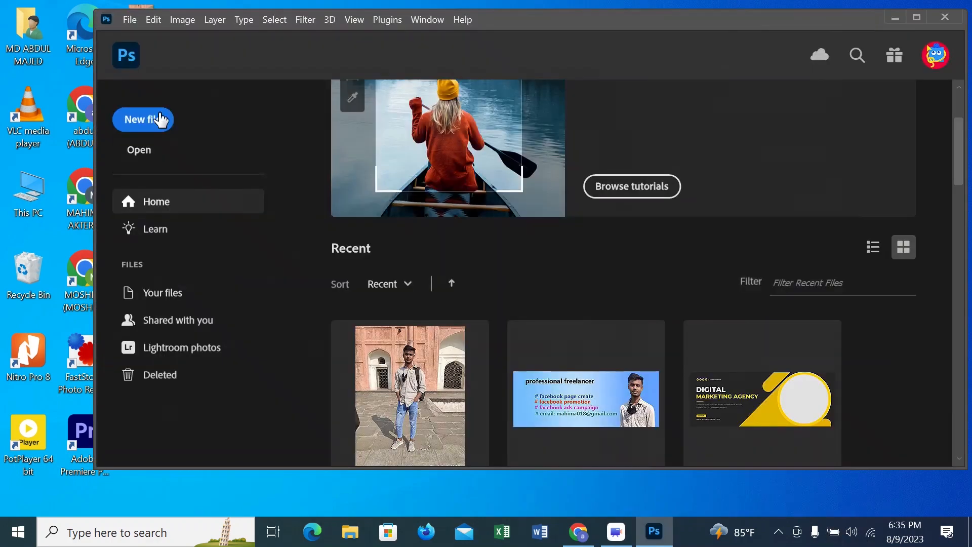
Create a new 2048 × 1152 px, 72 ppi RGB document with a custom light background.
click(152, 118)
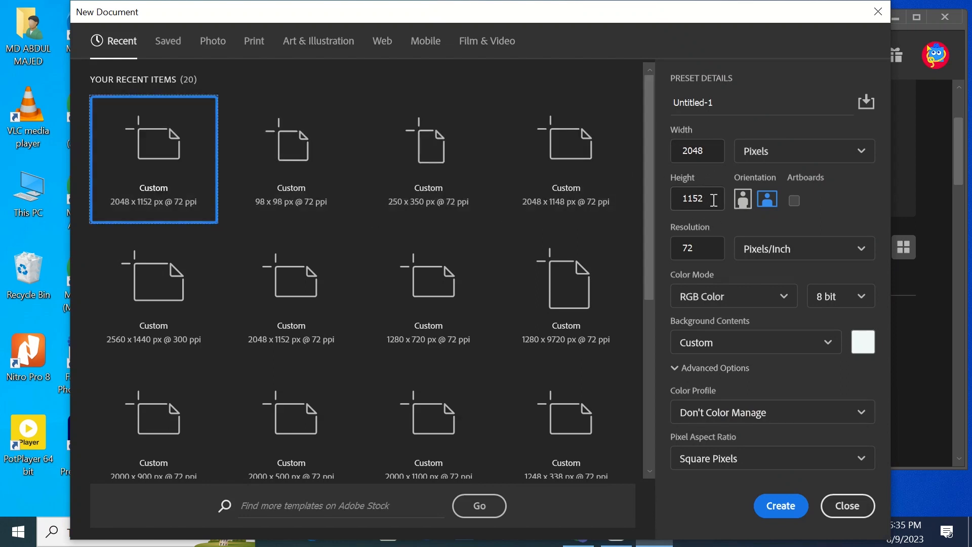
click(779, 506)
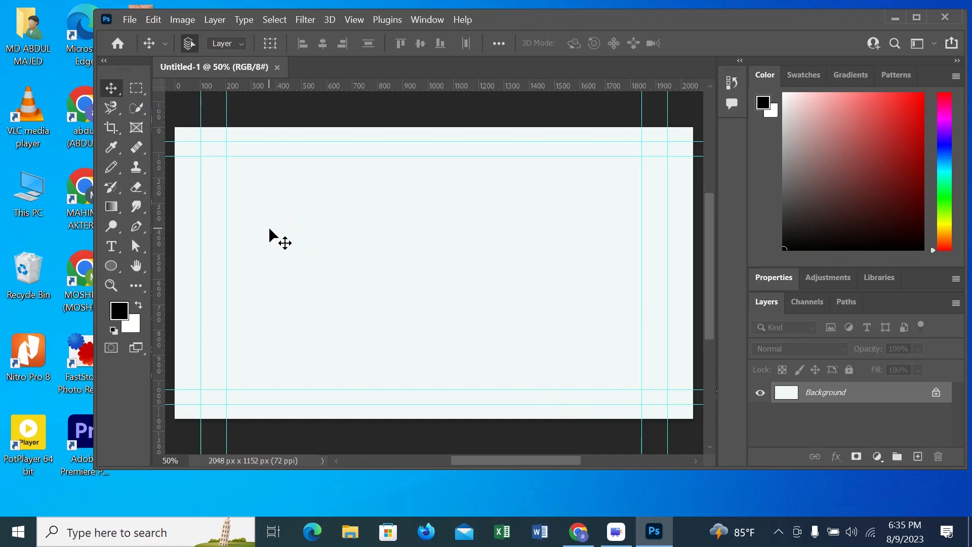
Draw an exact 2120 × 350 px rectangle with the Rectangle tool.
right_click(114, 271)
click(177, 265)
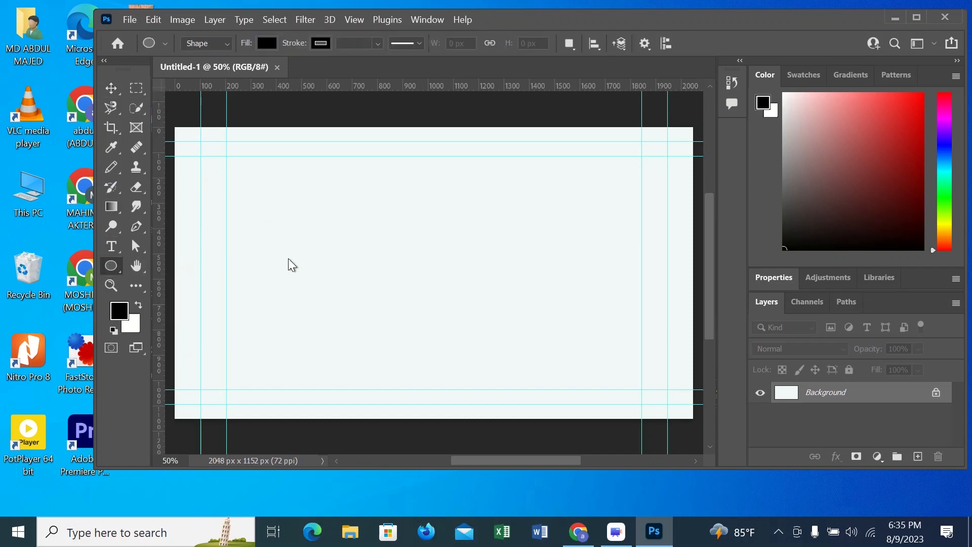
click(398, 237)
click(444, 127)
key(BackSpace)
key(BackSpace)
key(BackSpace)
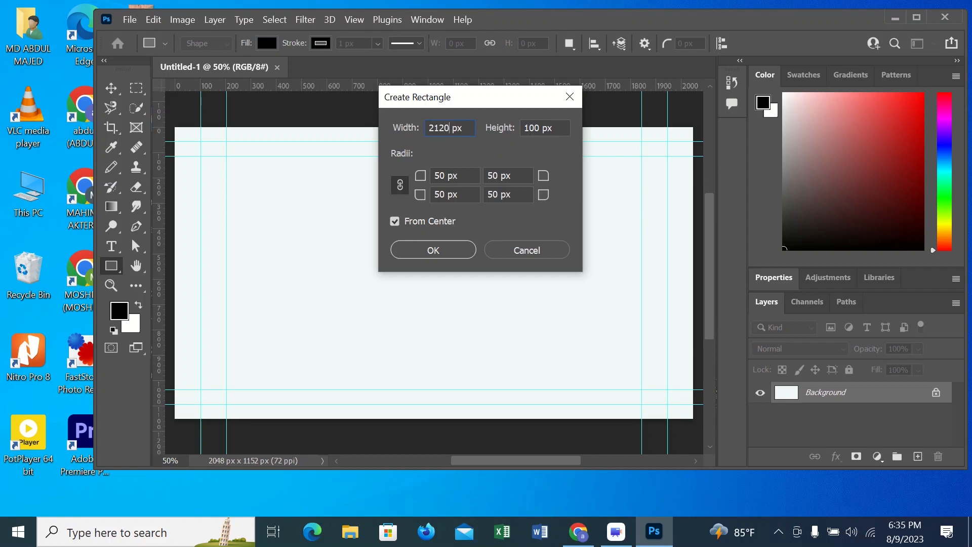
double_click(440, 128)
click(539, 129)
key(BackSpace)
key(BackSpace)
key(BackSpace)
text(3)
click(430, 251)
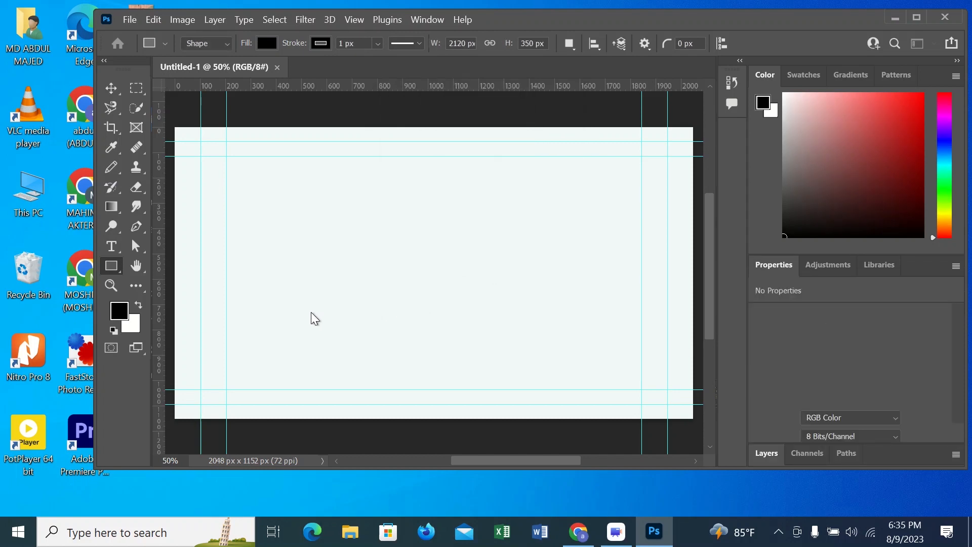
Give the rectangle square corners and a blue fill.
drag(629, 190, 667, 158)
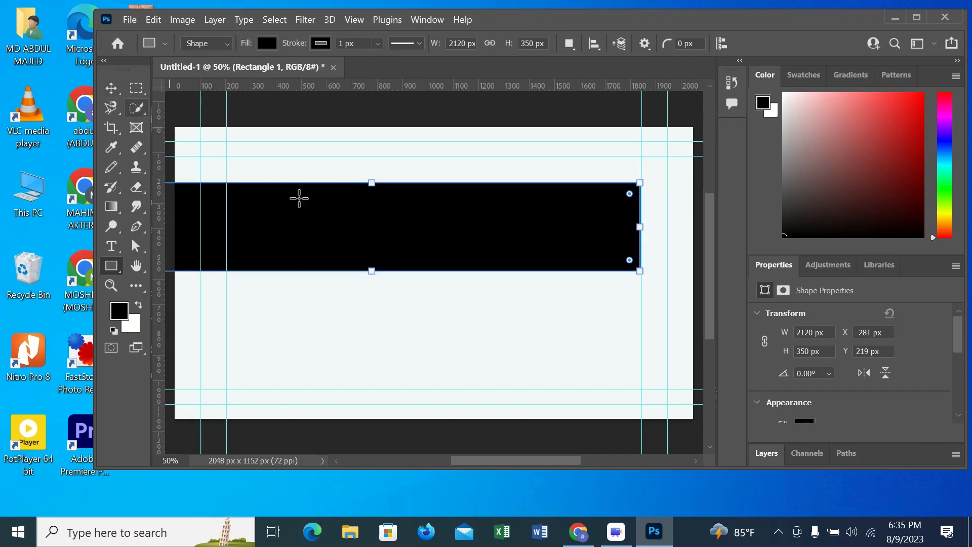
scroll(796, 422, down, 1)
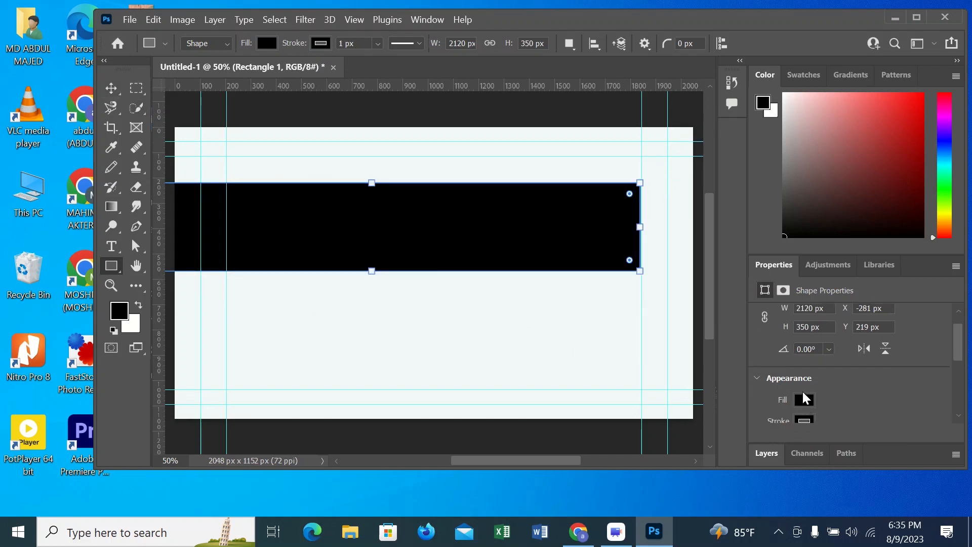
click(806, 398)
click(789, 320)
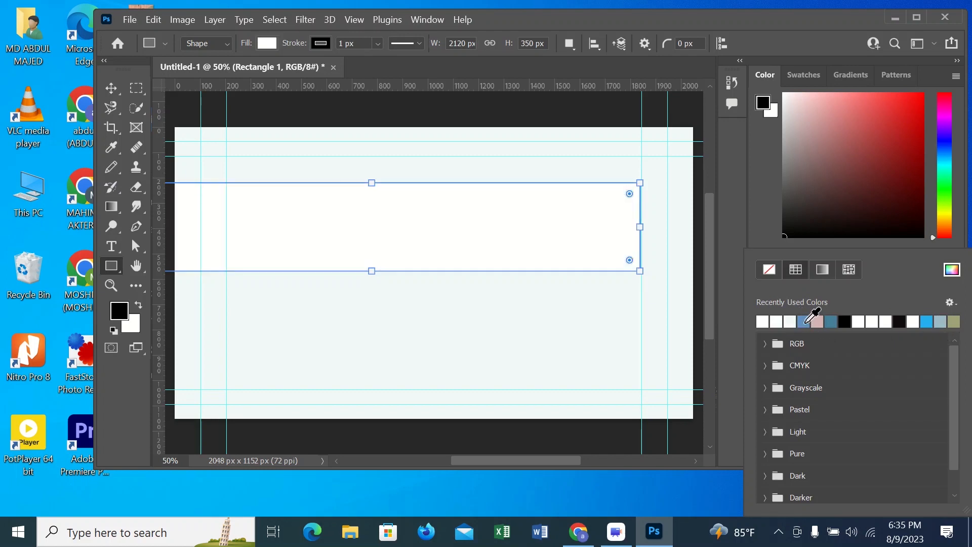
click(805, 322)
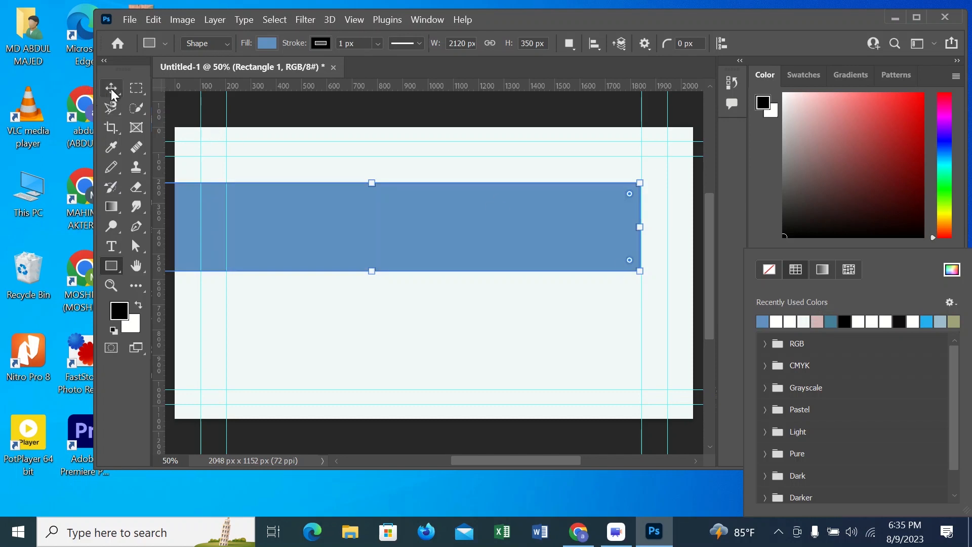
Align the blue band to the canvas's right edge and vertical centre.
key(v)
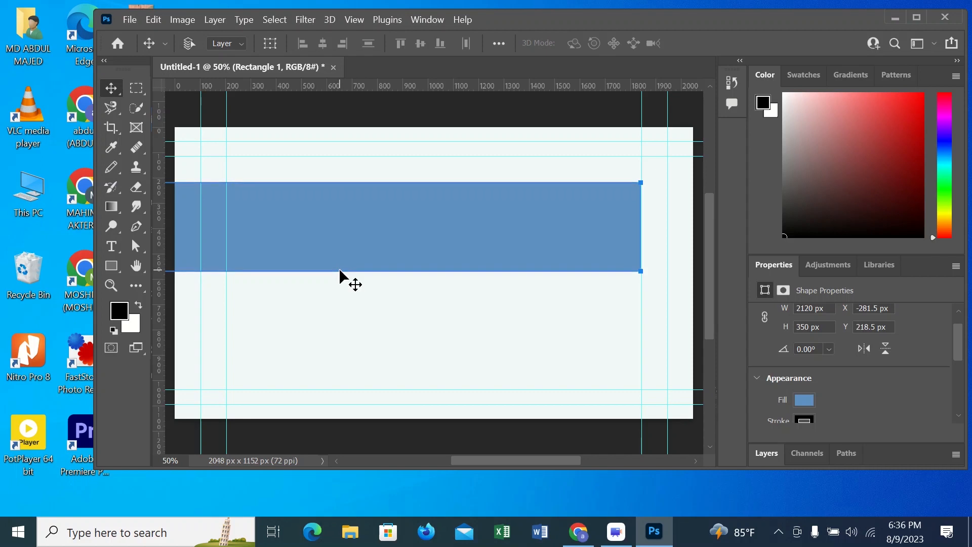
key(ctrl+a)
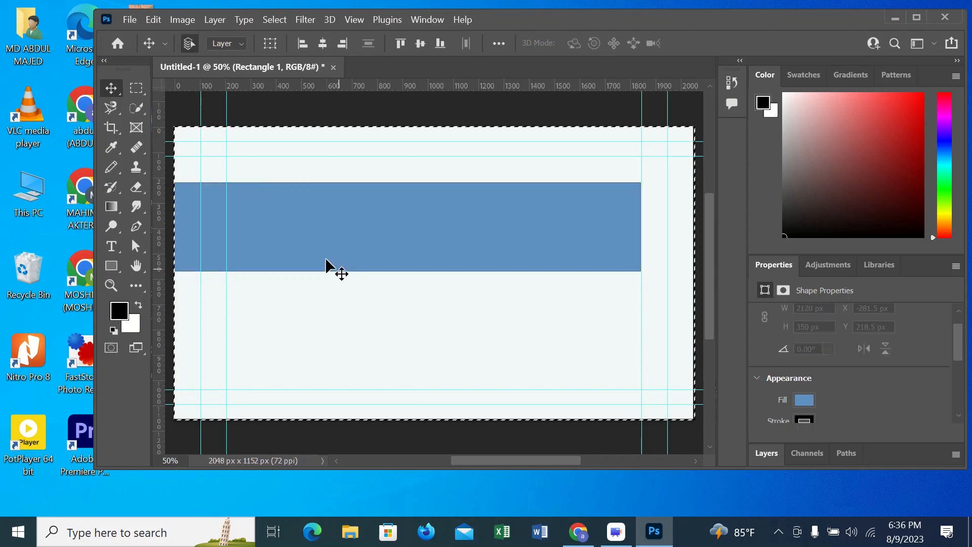
click(342, 44)
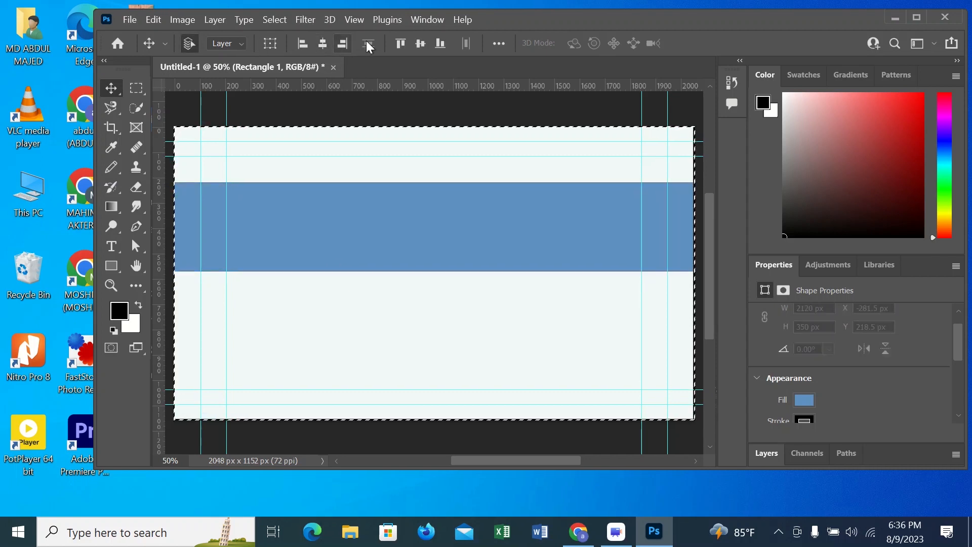
click(421, 44)
key(ctrl+d)
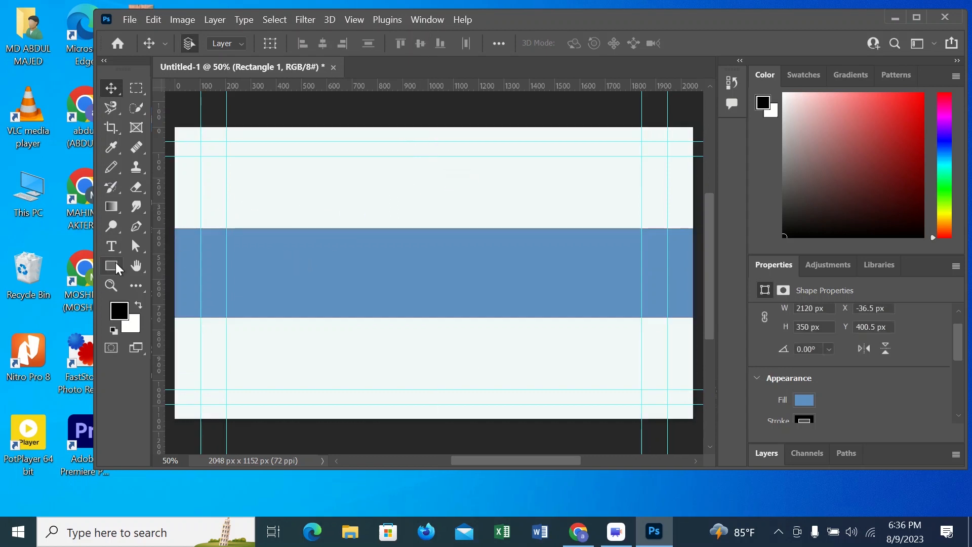
click(116, 262)
Draw a 1536 × 350 px rectangle with square corners and a pink fill.
click(319, 187)
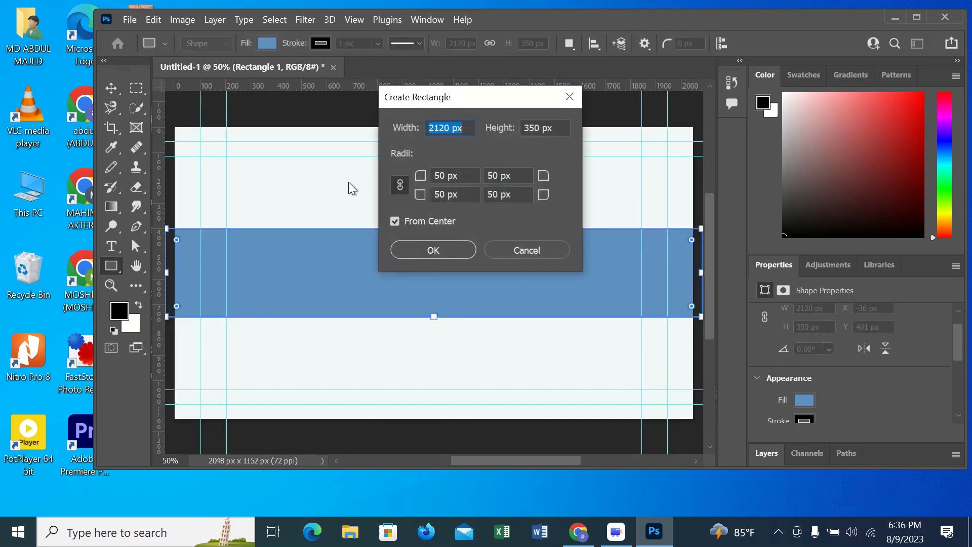
click(449, 128)
click(448, 248)
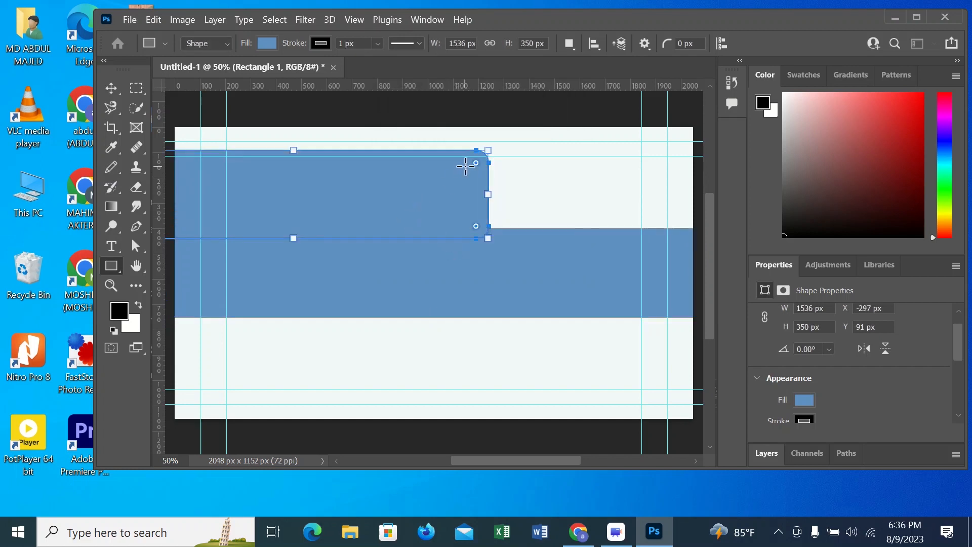
drag(463, 150, 552, 156)
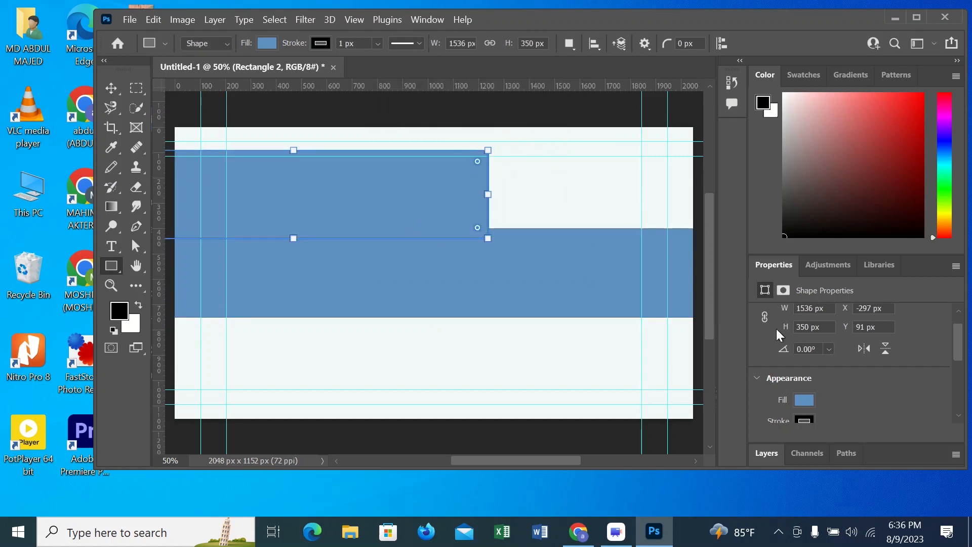
click(799, 399)
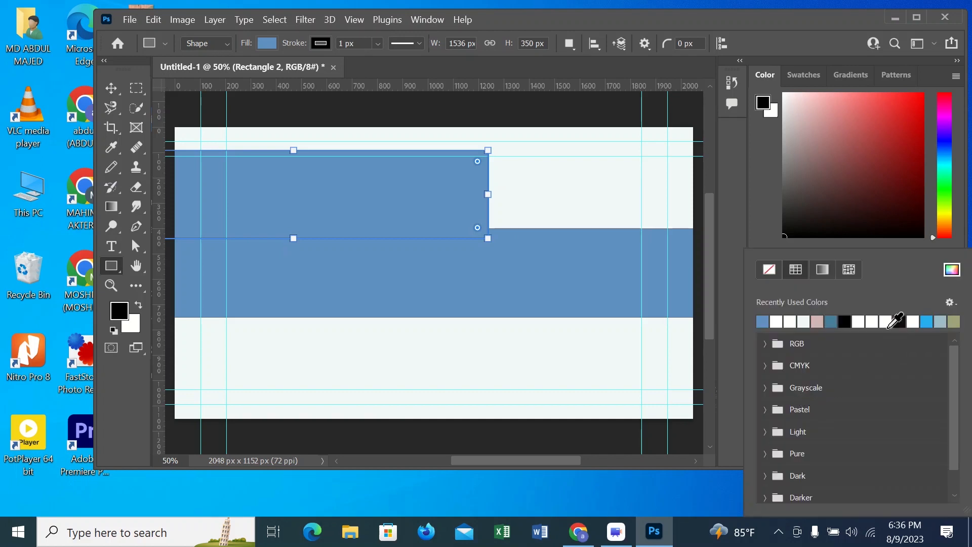
click(817, 321)
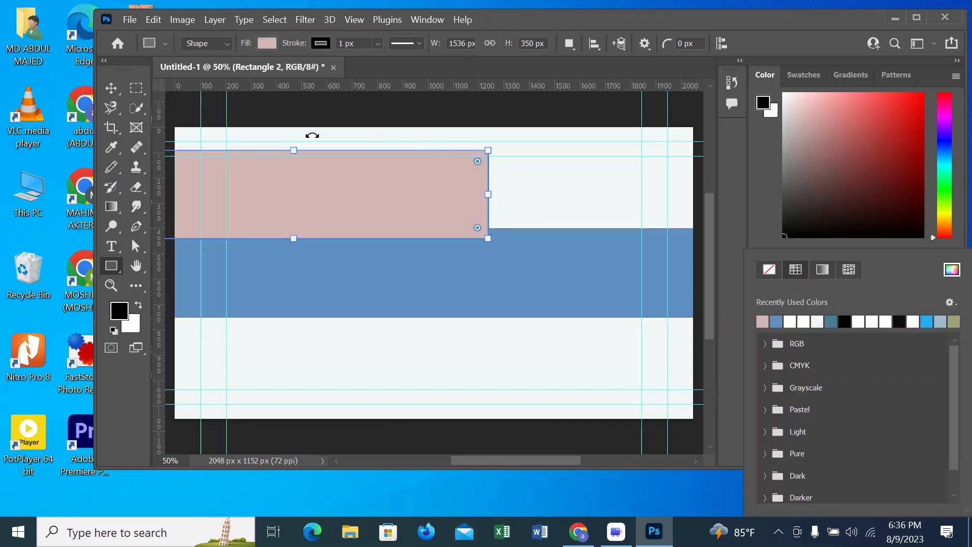
Centre the pink rectangle horizontally and vertically on the canvas.
click(109, 88)
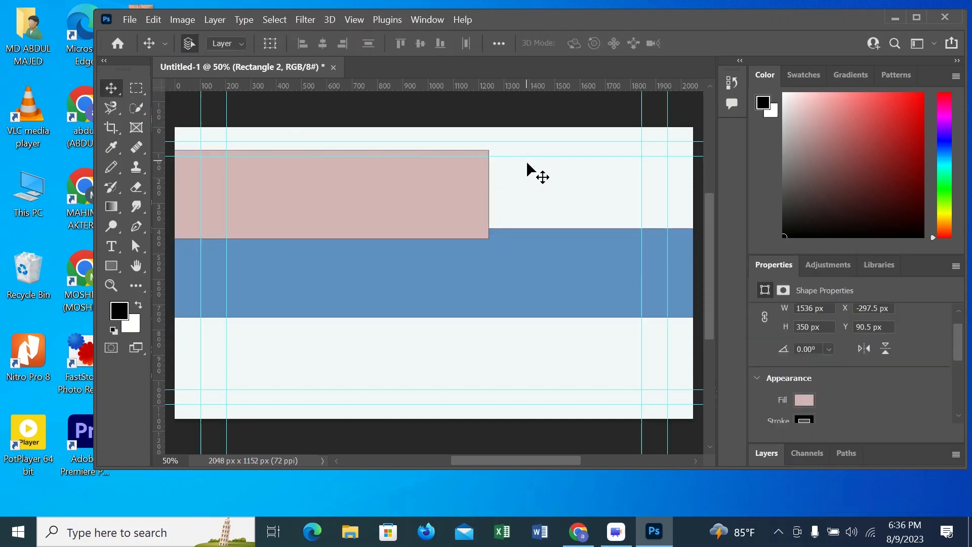
key(ctrl+a)
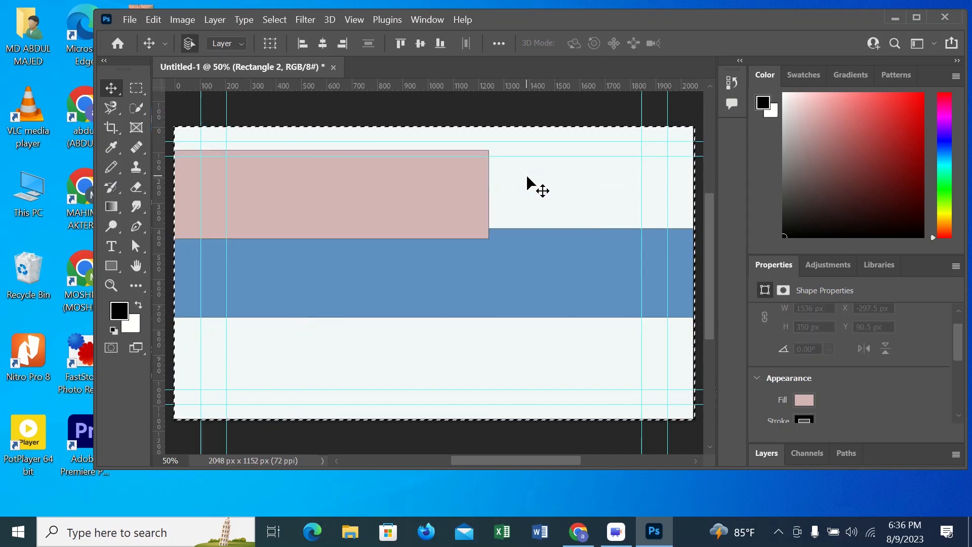
click(323, 43)
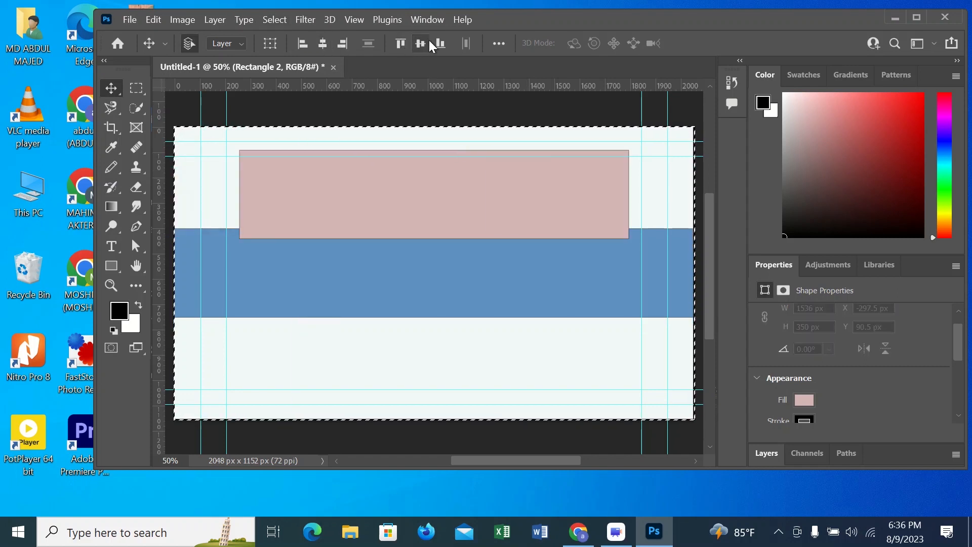
click(419, 45)
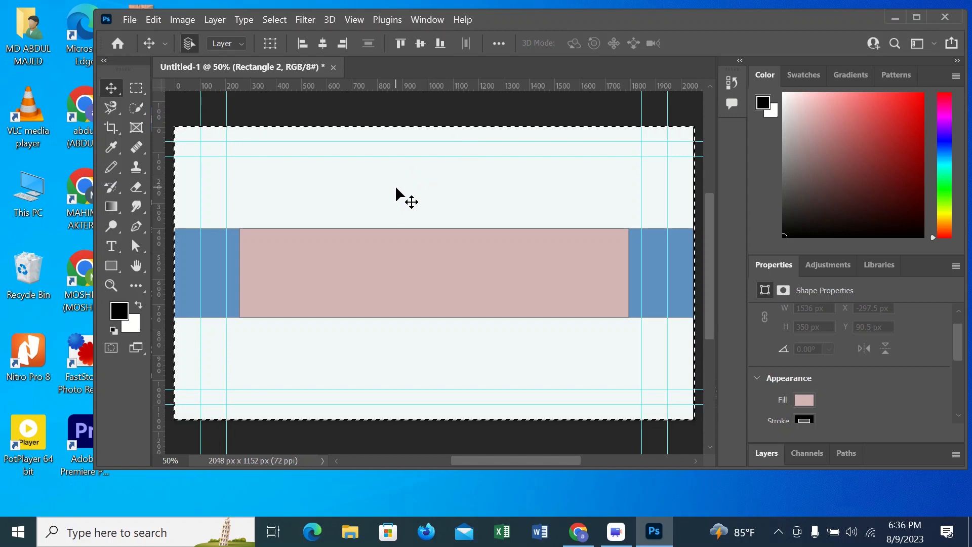
key(ctrl+d)
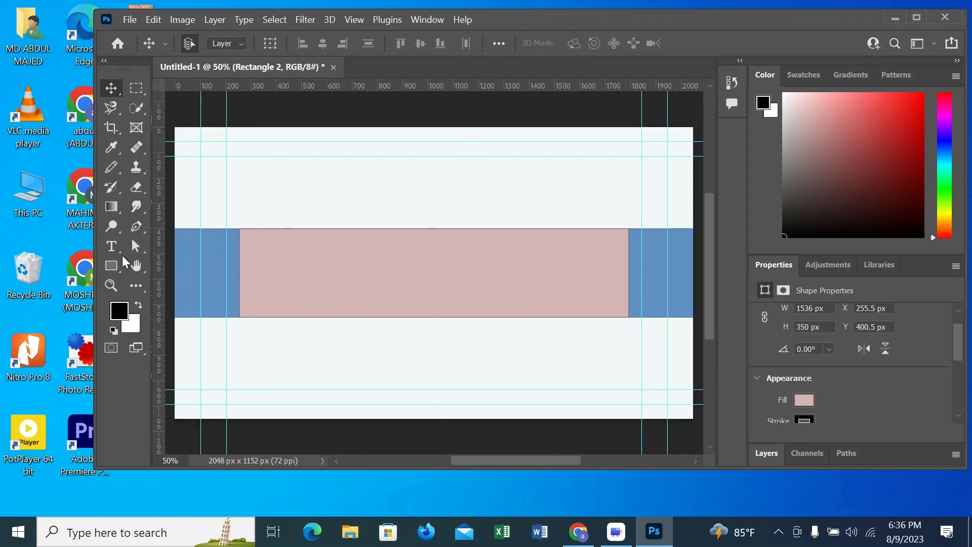
click(110, 265)
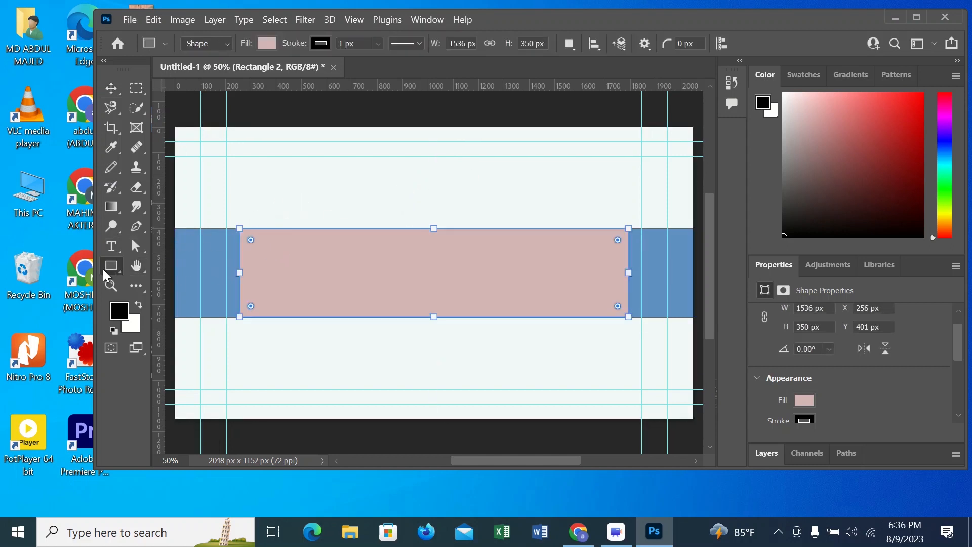
Draw a 1280 × 350 px rounded rectangle at the top-left of the canvas.
click(332, 166)
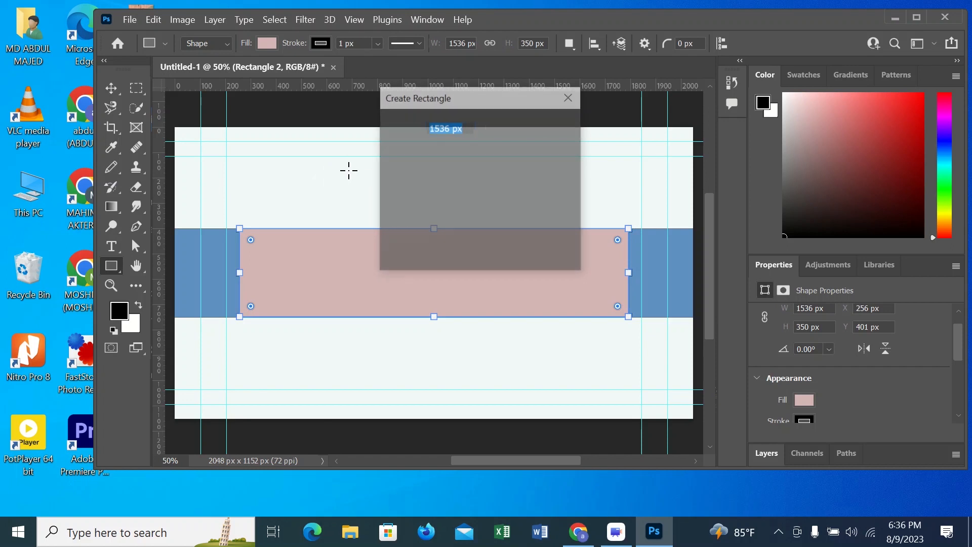
click(449, 129)
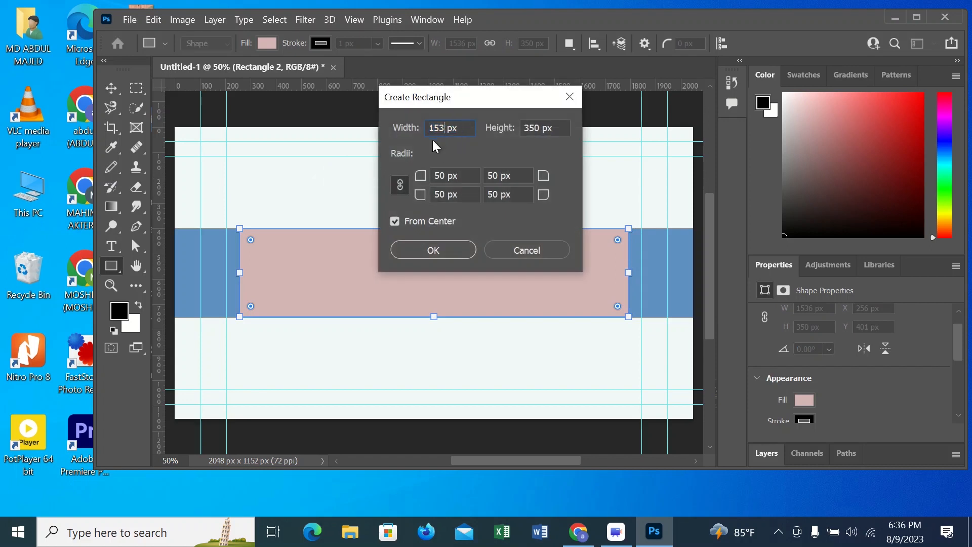
text(1280)
click(428, 250)
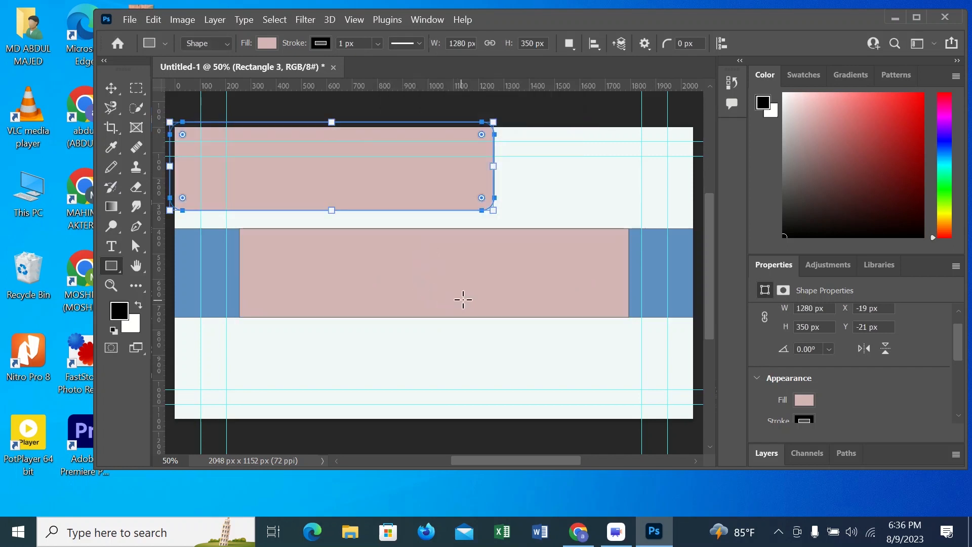
mouse_move(472, 133)
mouse_down()
mouse_move(487, 124)
mouse_move(480, 116)
mouse_up()
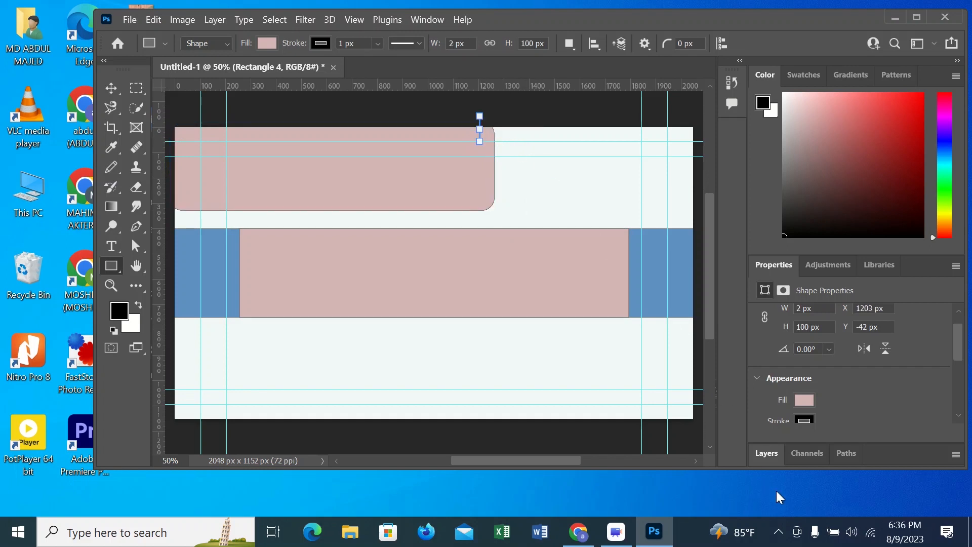
Delete the stray Rectangle 4 layer from the Layers panel.
click(777, 456)
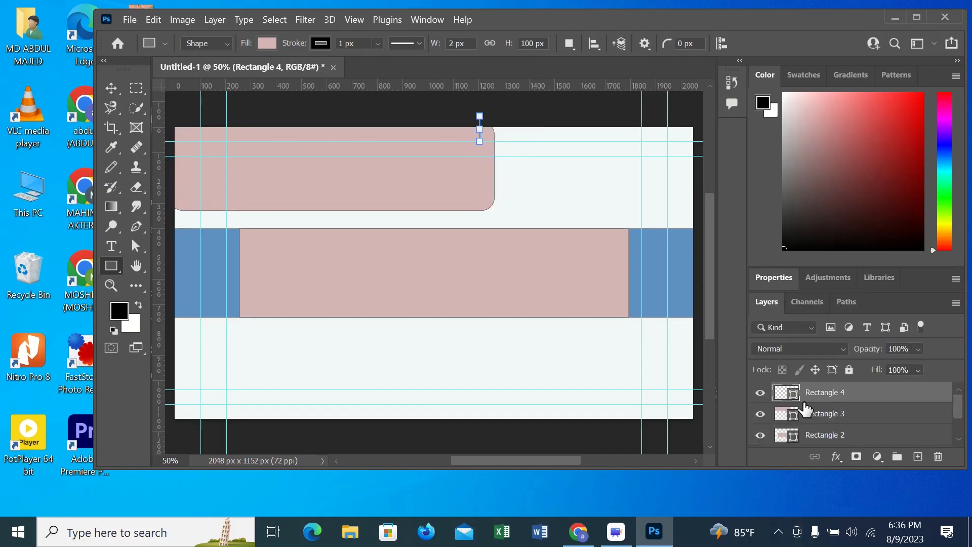
right_click(825, 394)
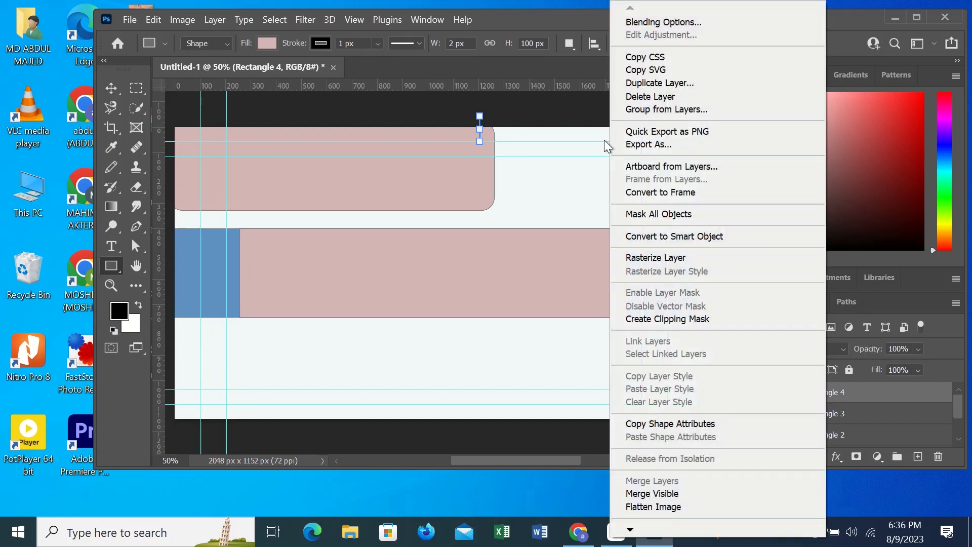
click(645, 96)
click(518, 215)
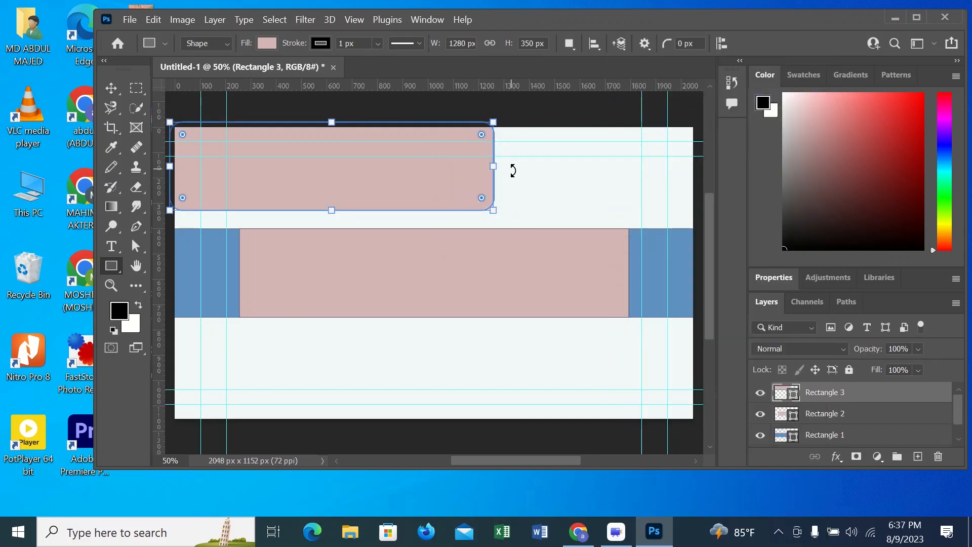
Give Rectangle 3 square corners and a greyish-rose a88e8e fill.
double_click(789, 393)
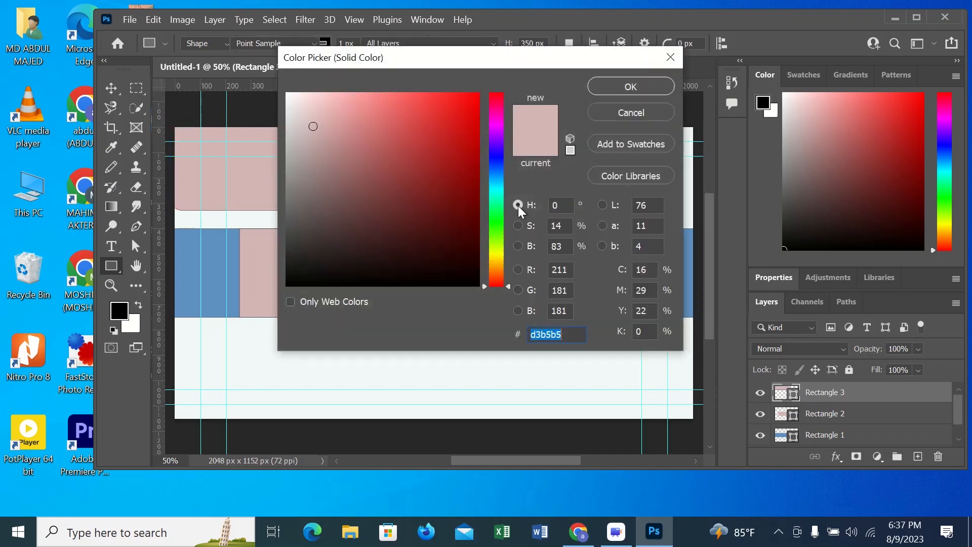
click(666, 54)
drag(481, 132, 524, 126)
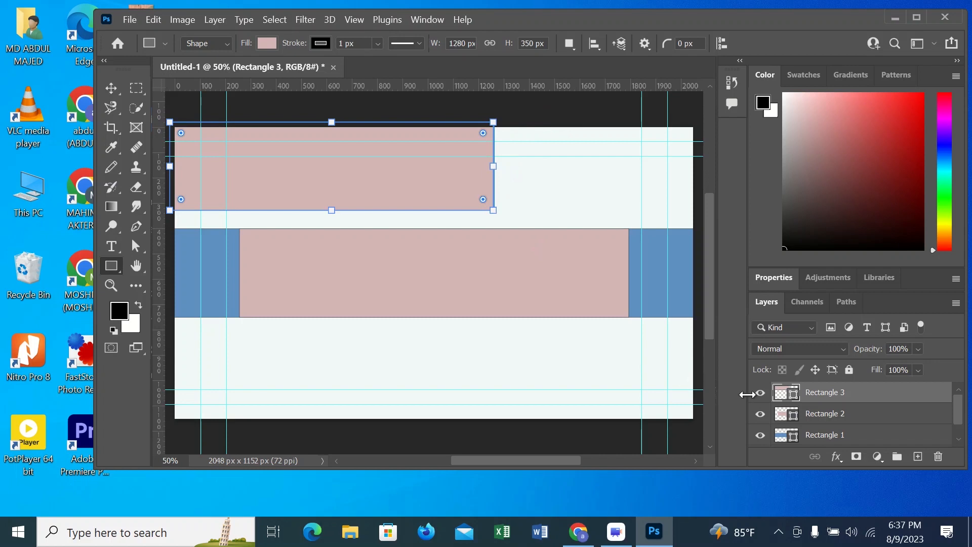
double_click(830, 393)
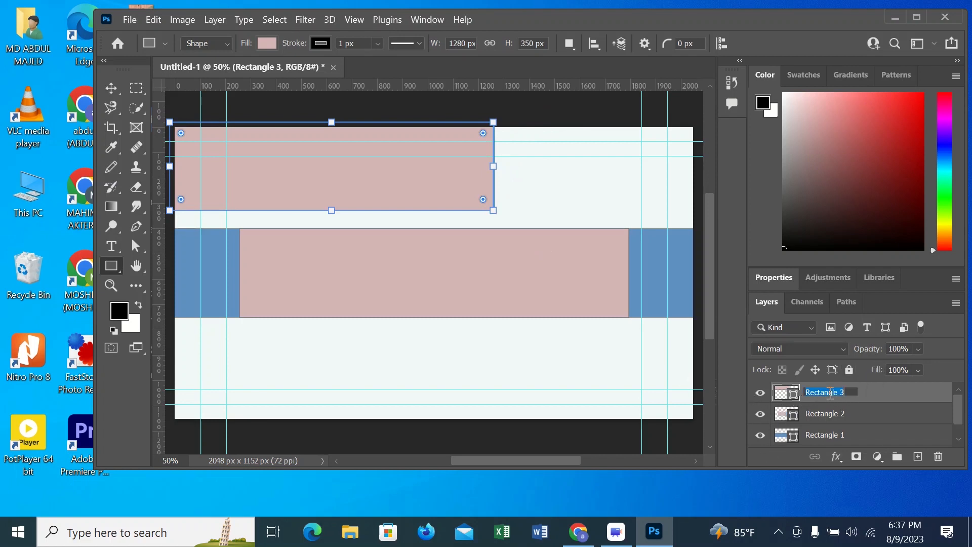
click(796, 398)
double_click(795, 399)
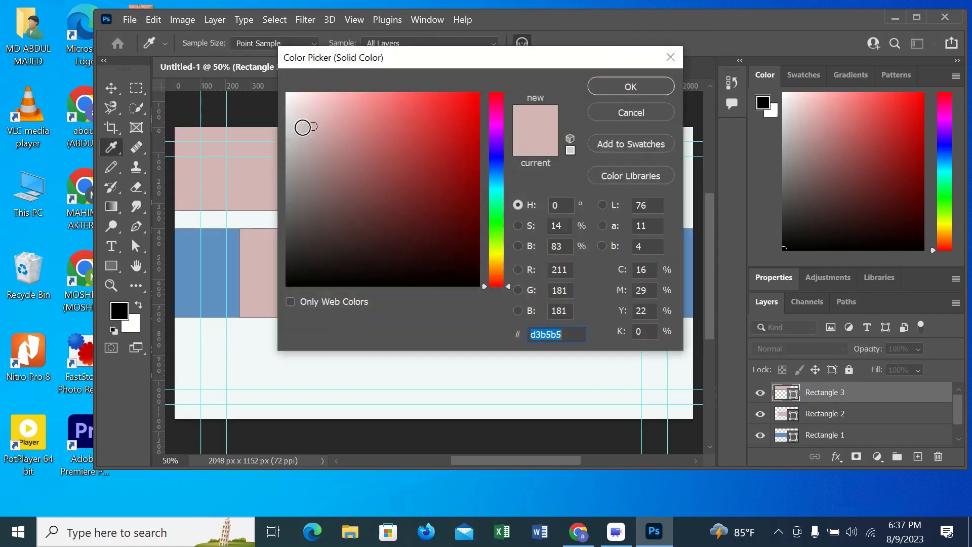
click(316, 158)
click(615, 89)
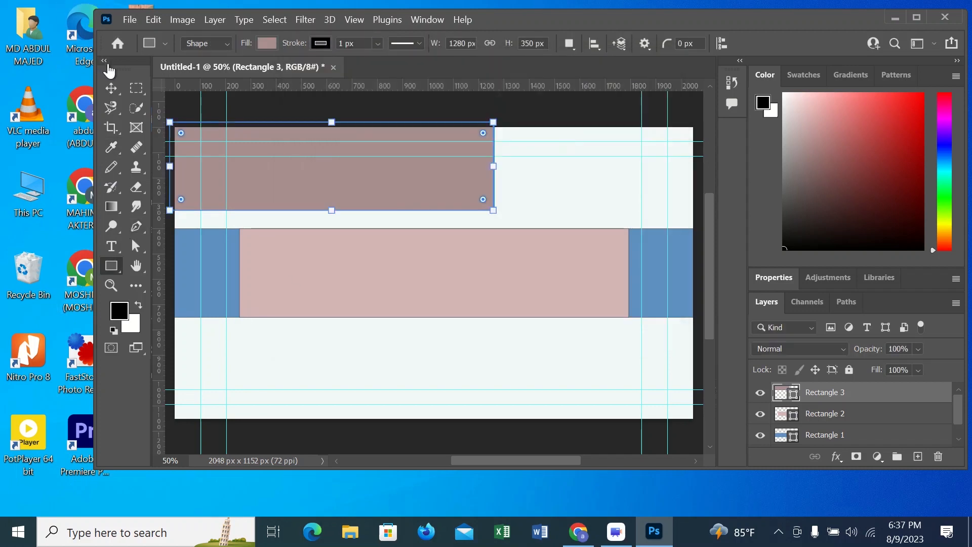
Centre Rectangle 3 on the canvas and add vertical guides at the rectangles' left edges.
click(112, 87)
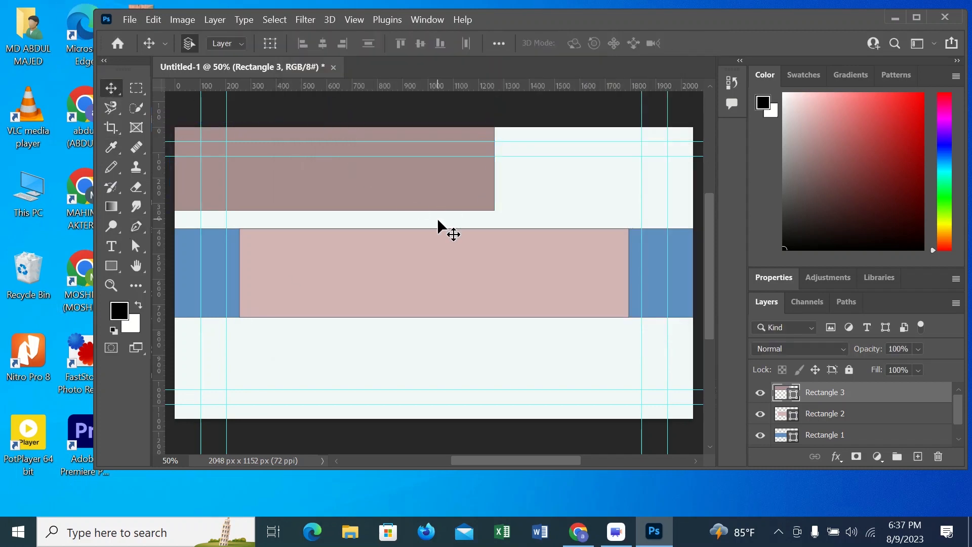
key(ctrl+a)
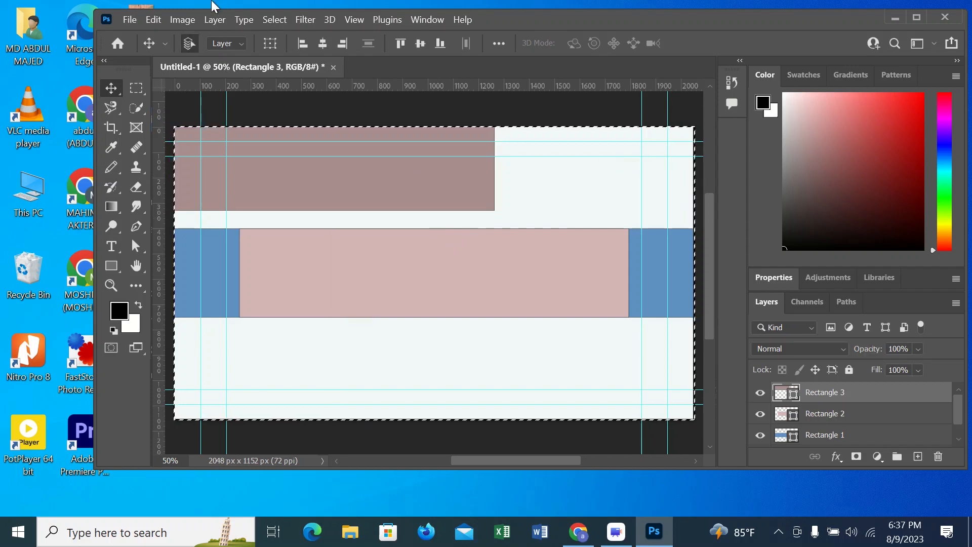
click(322, 43)
click(421, 44)
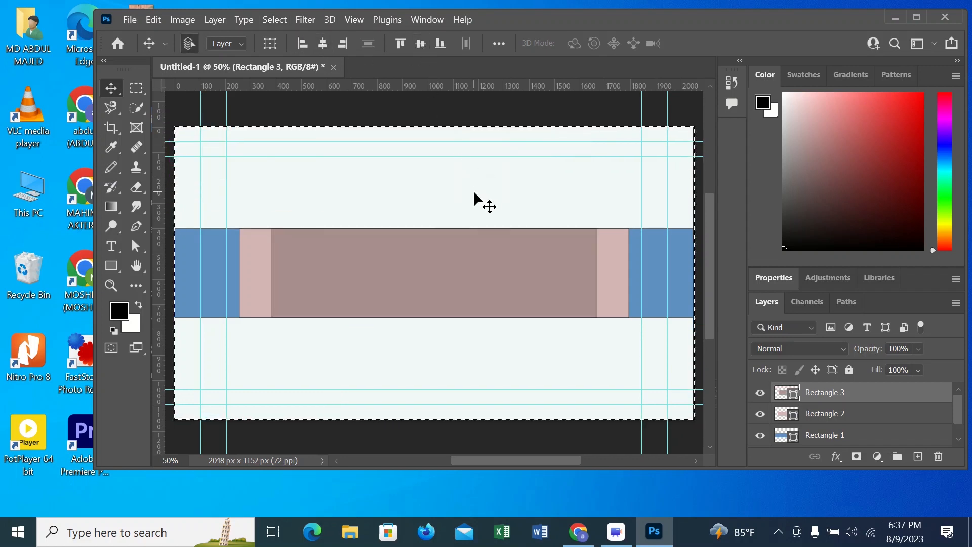
key(ctrl+d)
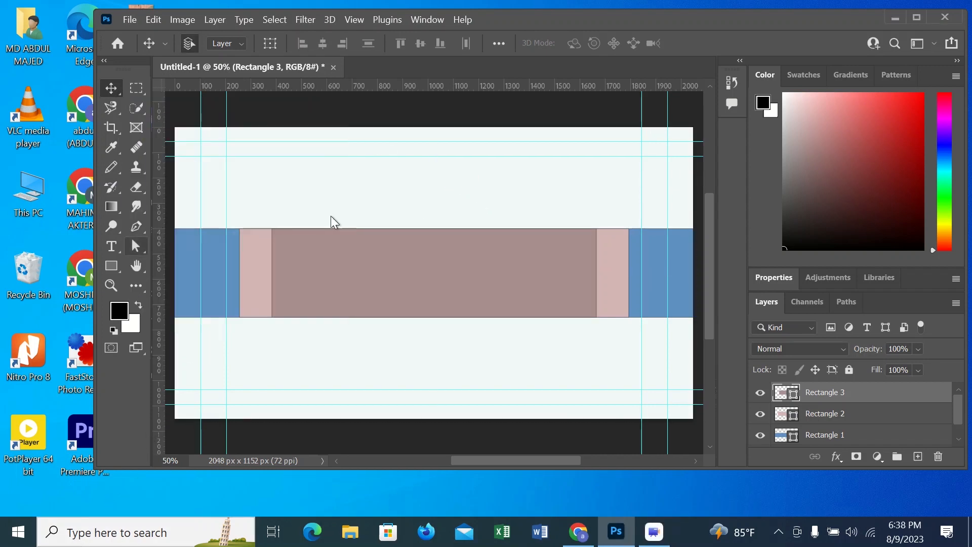
drag(160, 239, 240, 257)
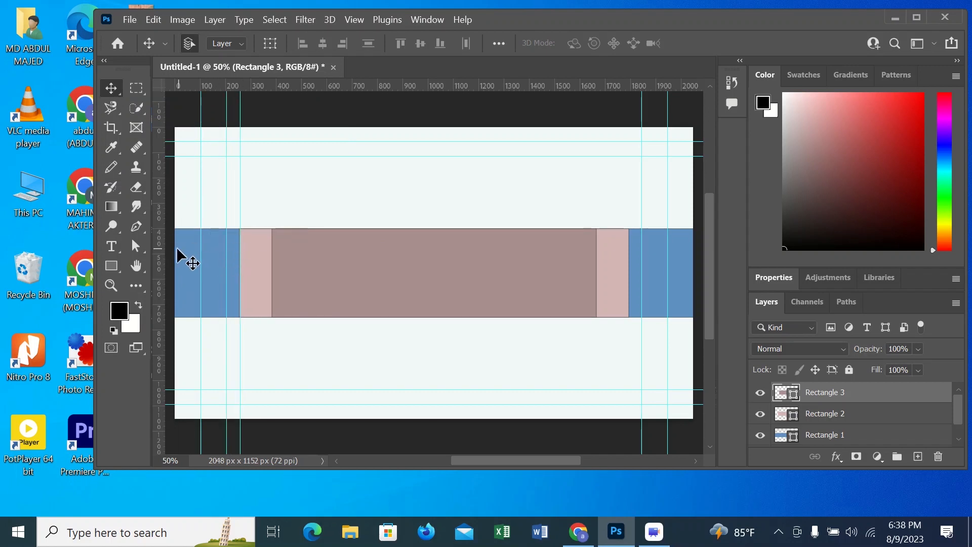
drag(155, 239, 269, 267)
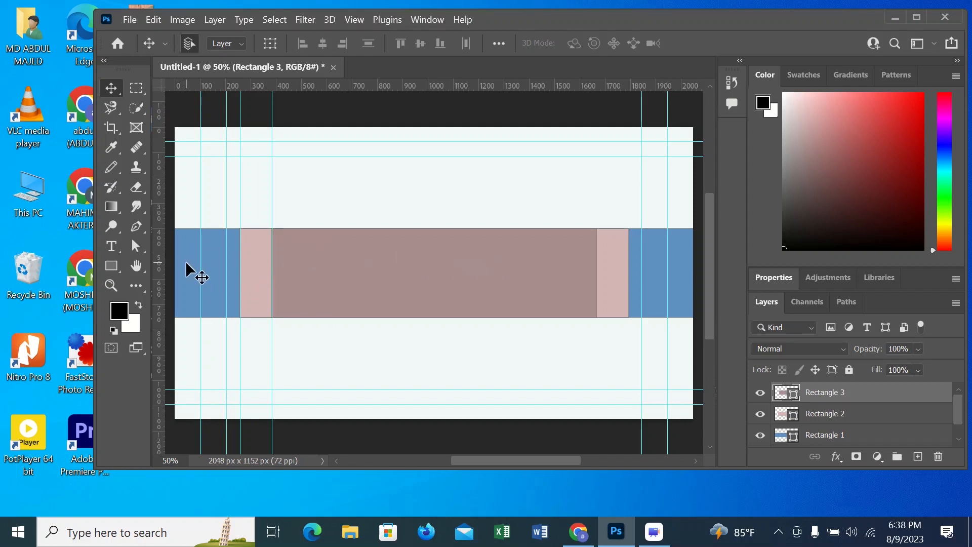
Add vertical guides at the rectangles' right edges and horizontal guides at 401 and 751 px.
drag(153, 254, 597, 281)
drag(153, 234, 629, 282)
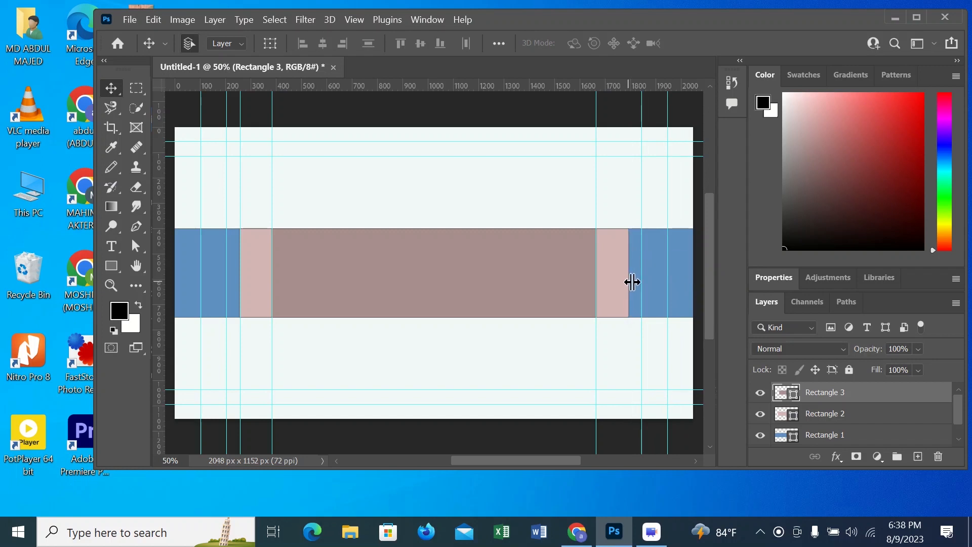
drag(407, 82, 445, 320)
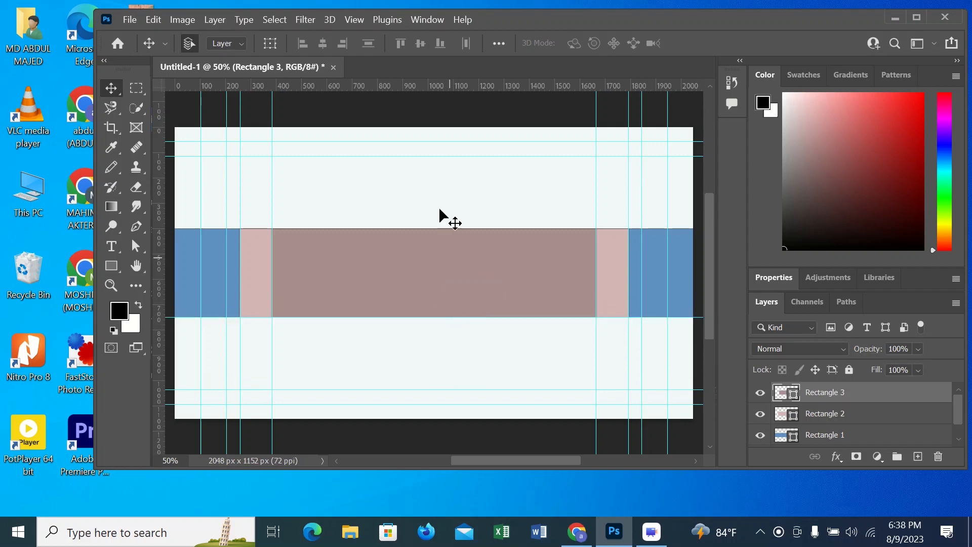
drag(436, 84, 445, 226)
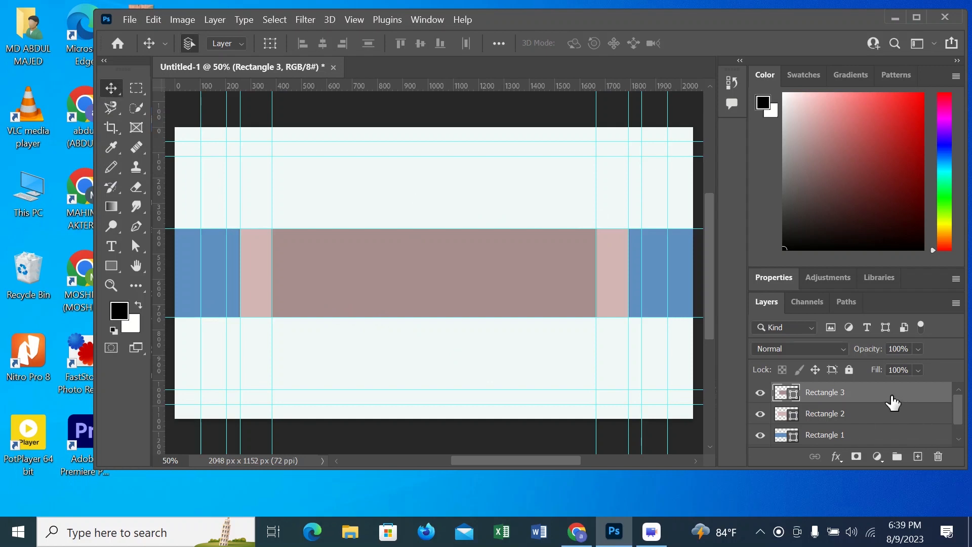
Group the rectangle layers into one folder renamed 'bacground'.
shift+click(860, 414)
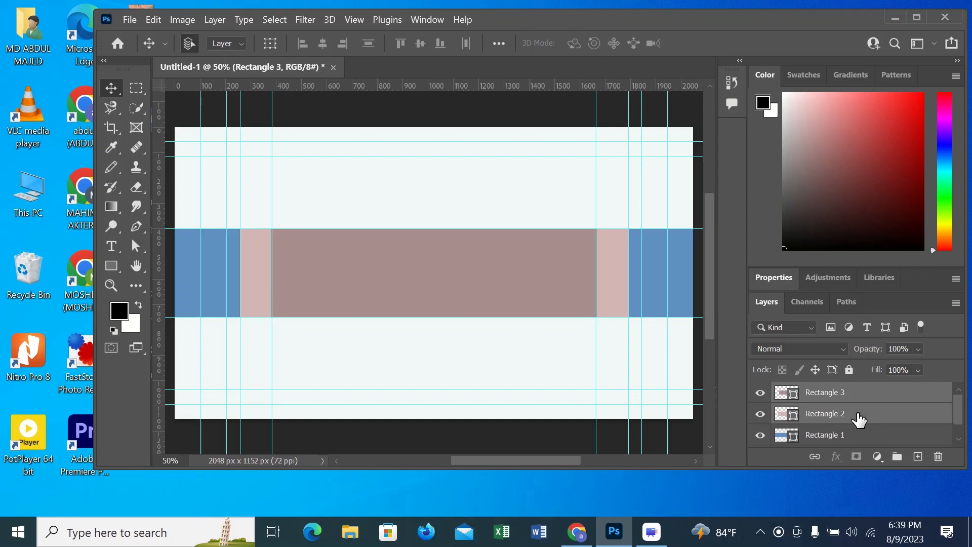
drag(864, 397, 896, 456)
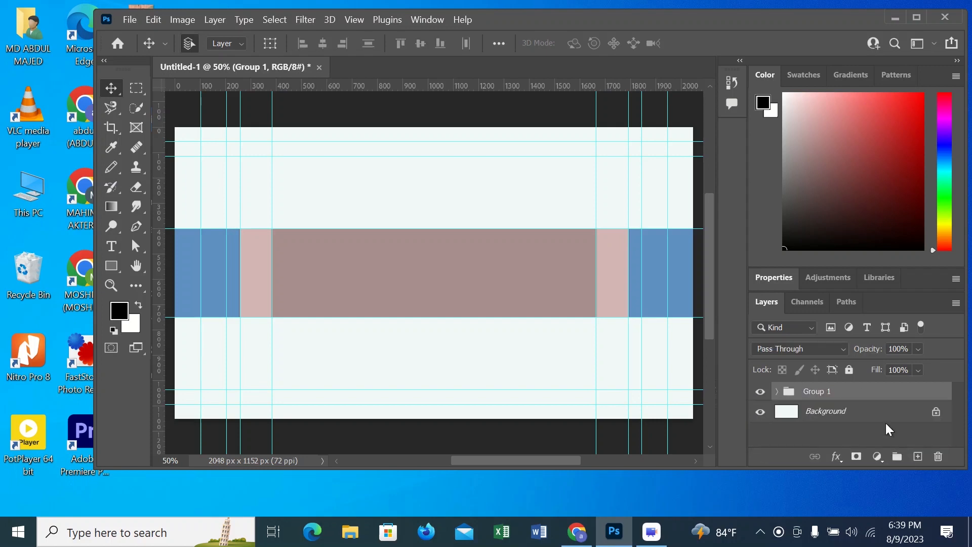
double_click(826, 392)
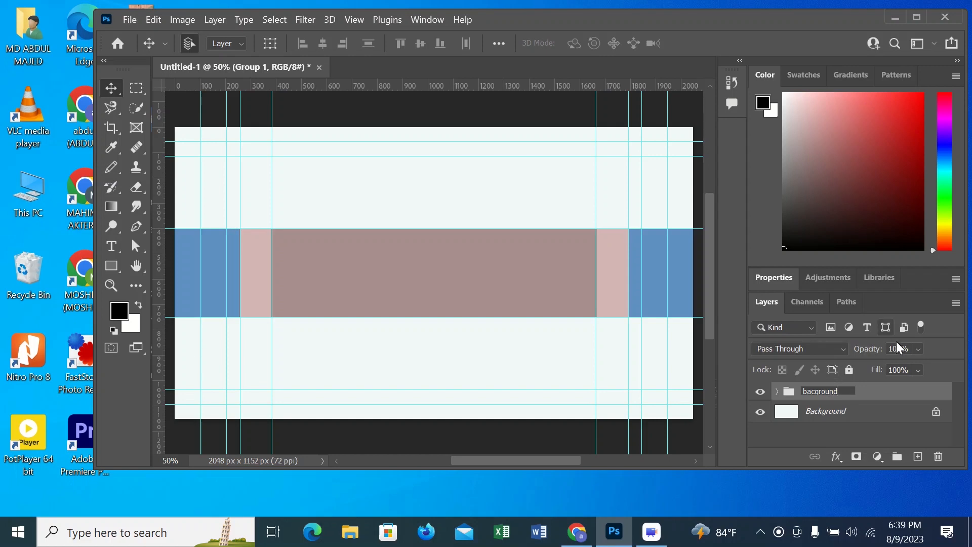
click(886, 394)
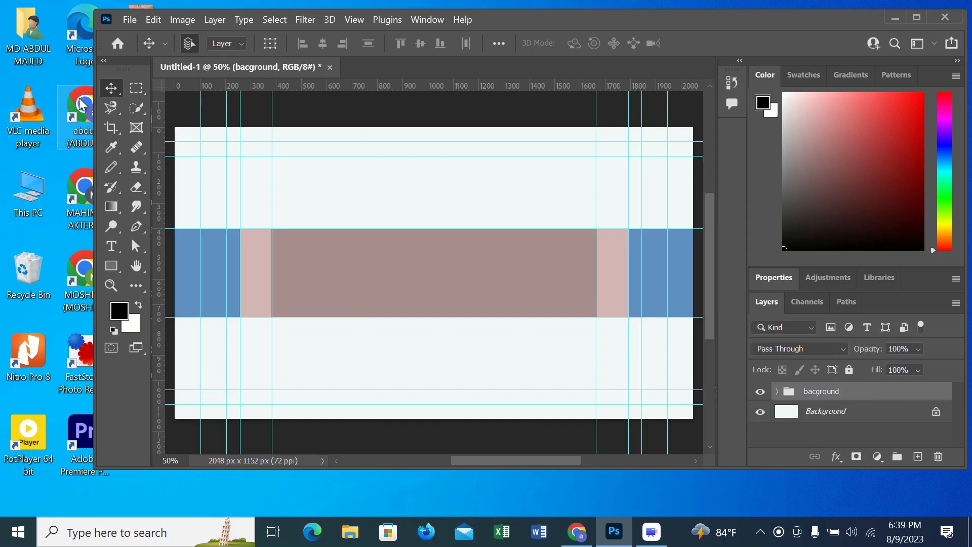
click(130, 20)
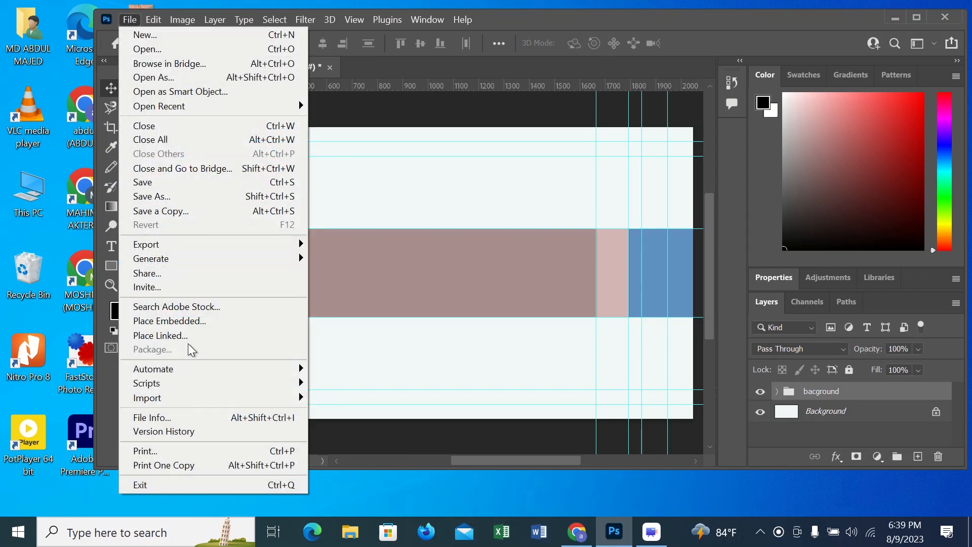
Embed pexels-lumn-311039 from Downloads and stretch it wider across the canvas.
click(187, 319)
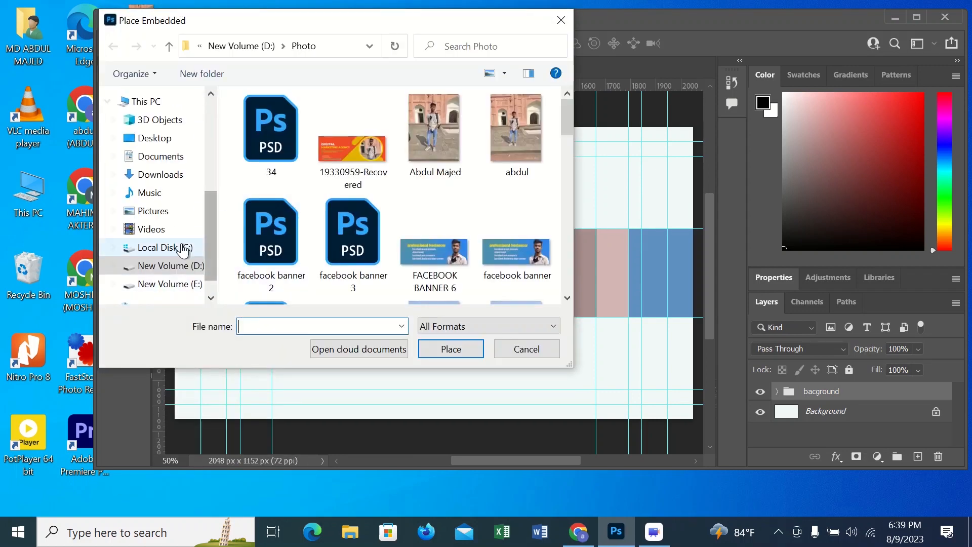
click(159, 174)
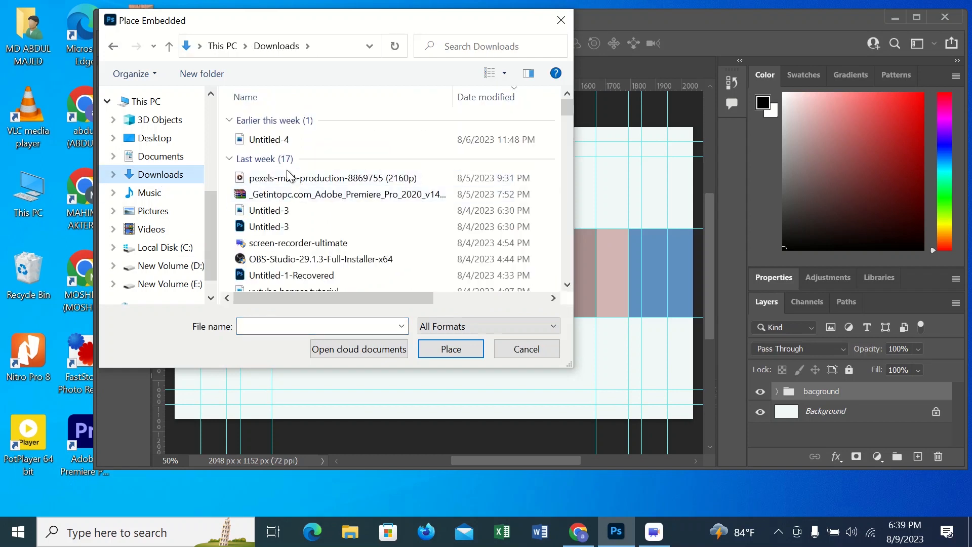
scroll(324, 147, down, 4)
click(329, 145)
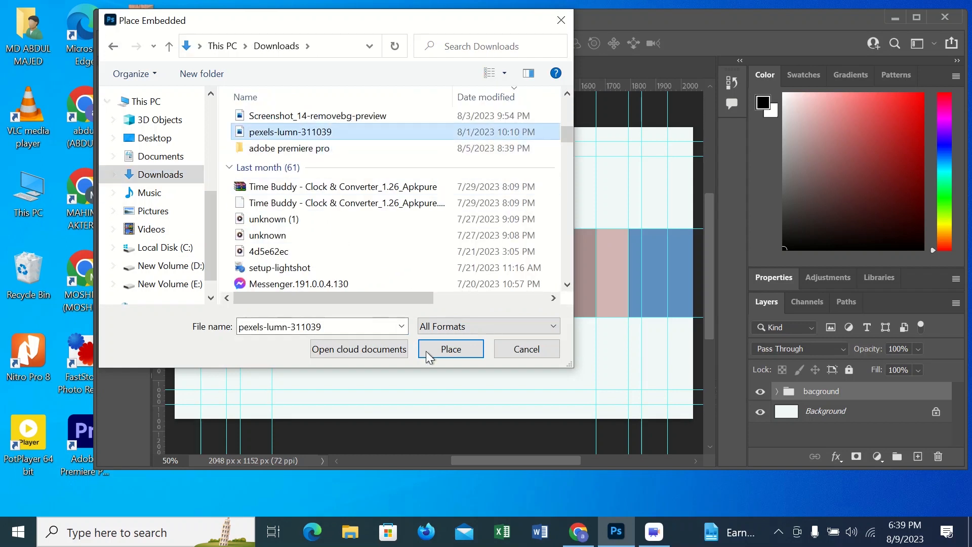
click(459, 352)
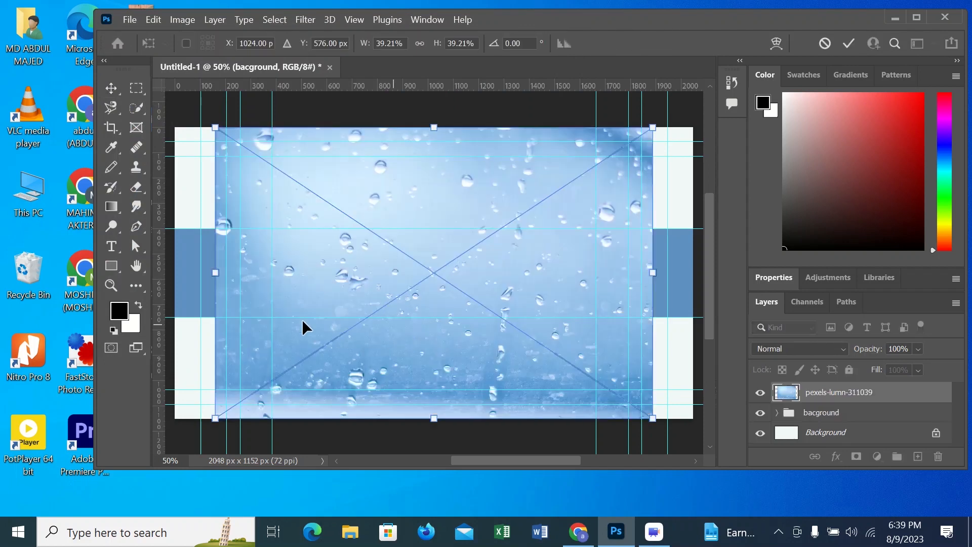
drag(221, 282, 161, 276)
drag(681, 273, 710, 277)
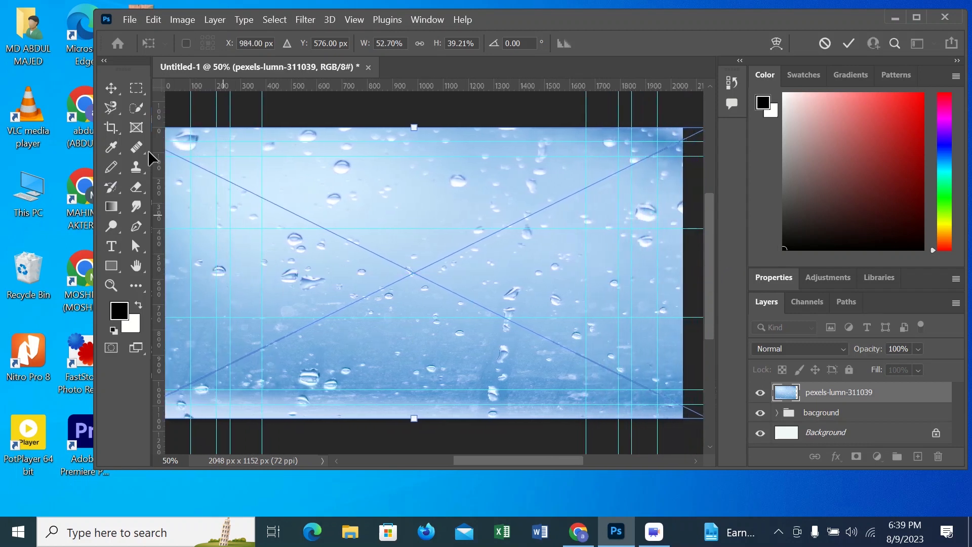
click(107, 90)
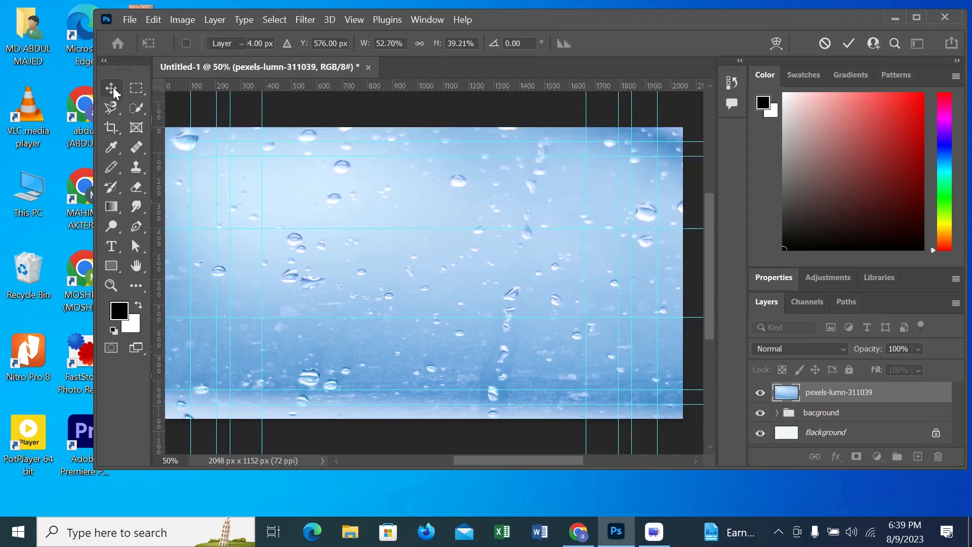
Draw a circle with the Ellipse tool just left of the banner centre.
click(115, 265)
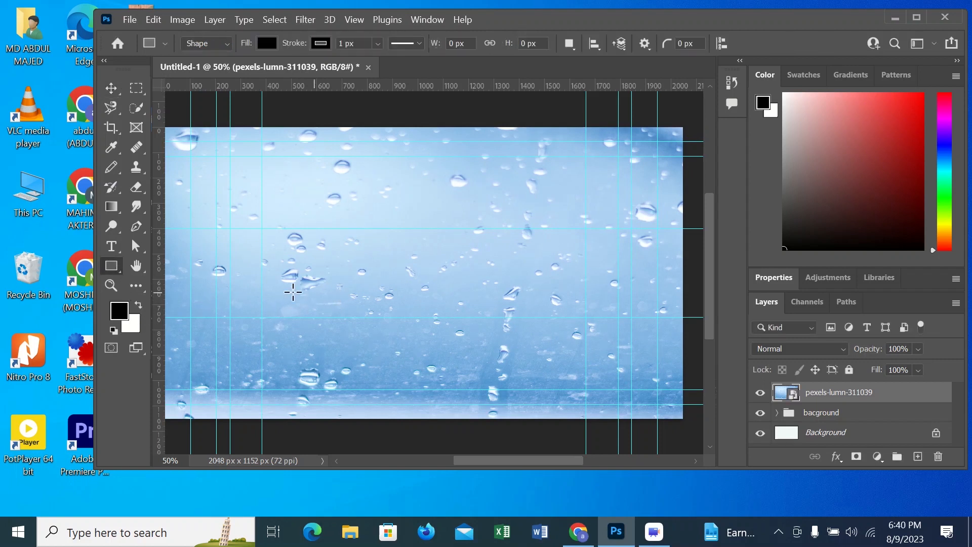
right_click(111, 265)
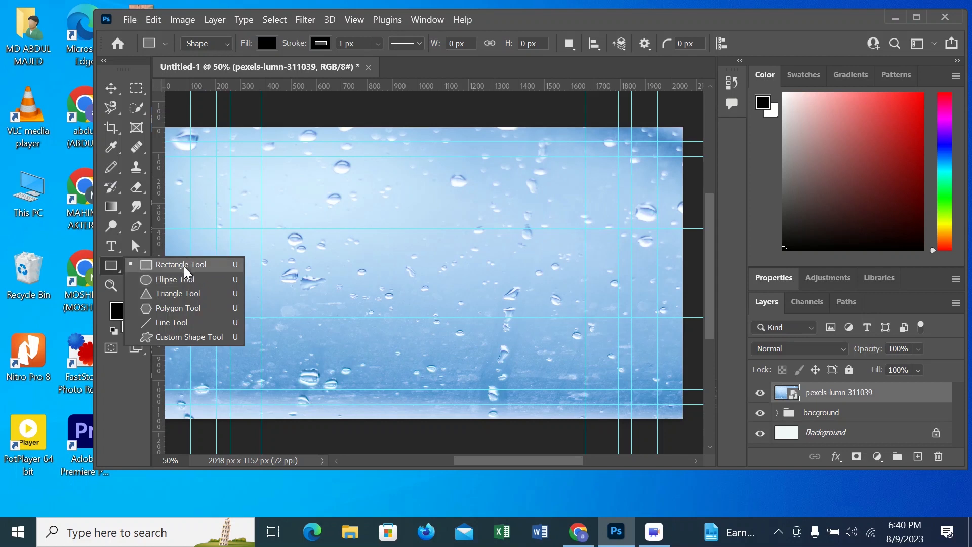
click(177, 279)
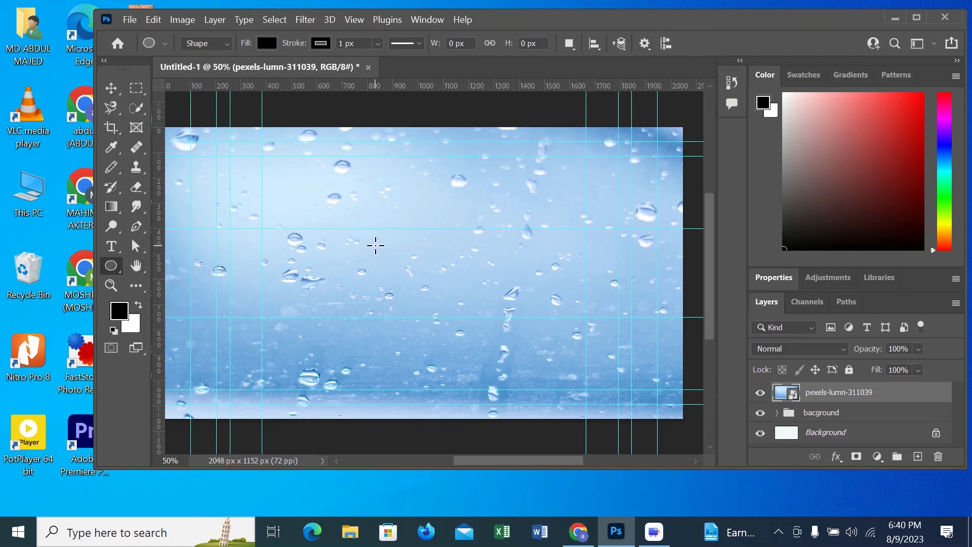
drag(364, 242, 426, 302)
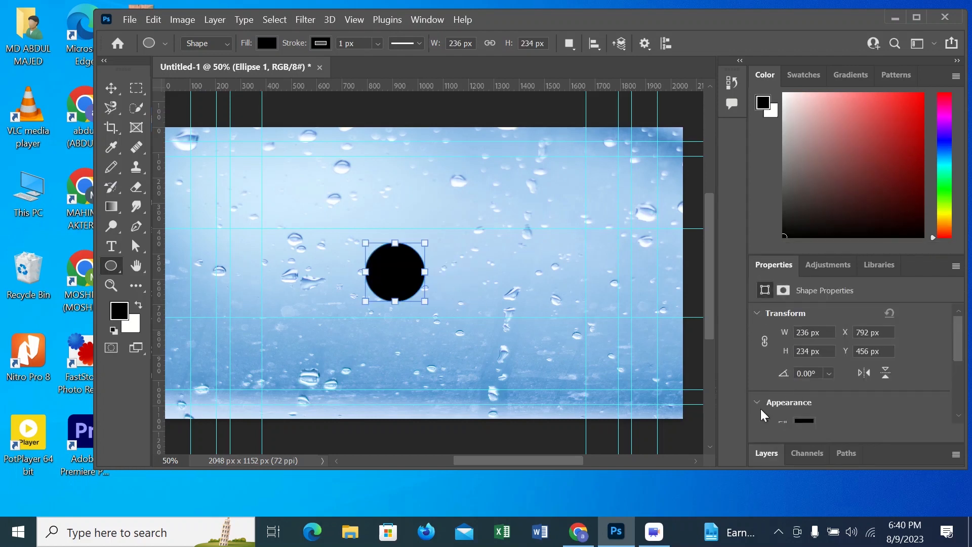
Give the circle a teal fill and a white outline.
scroll(813, 423, down, 1)
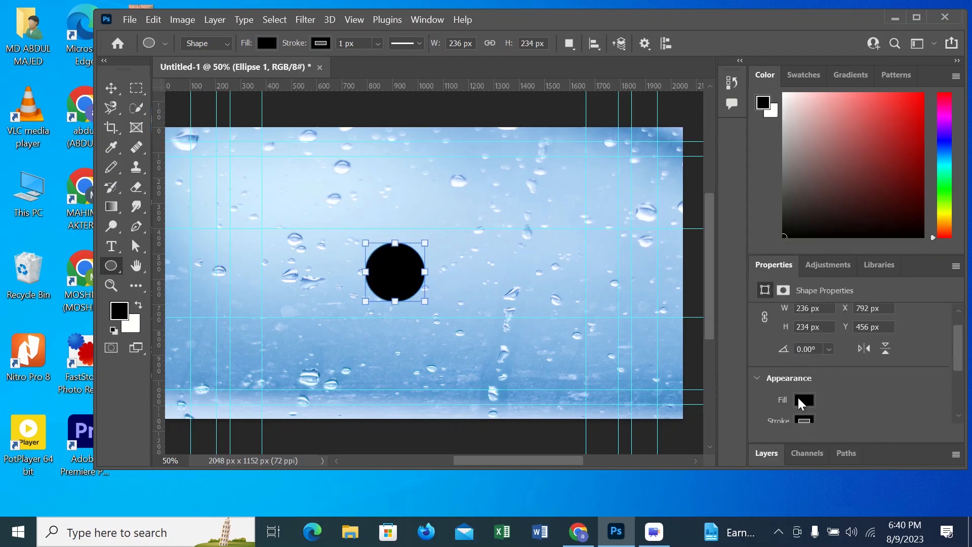
click(798, 402)
click(858, 320)
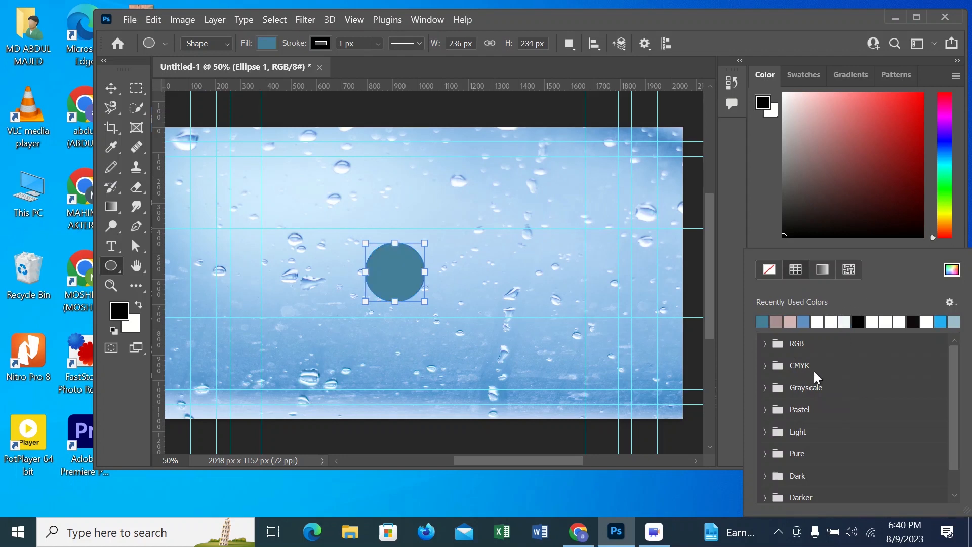
click(737, 317)
scroll(809, 421, down, 1)
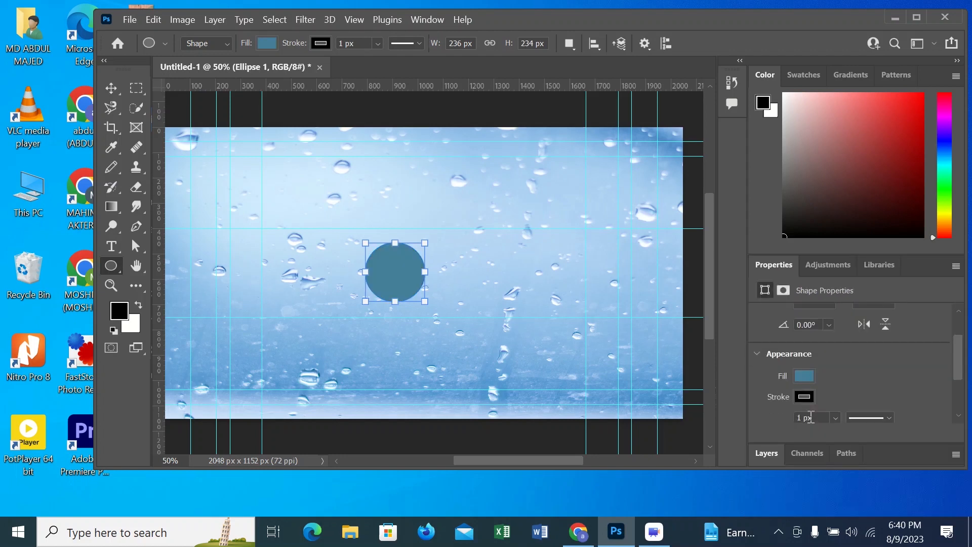
click(803, 397)
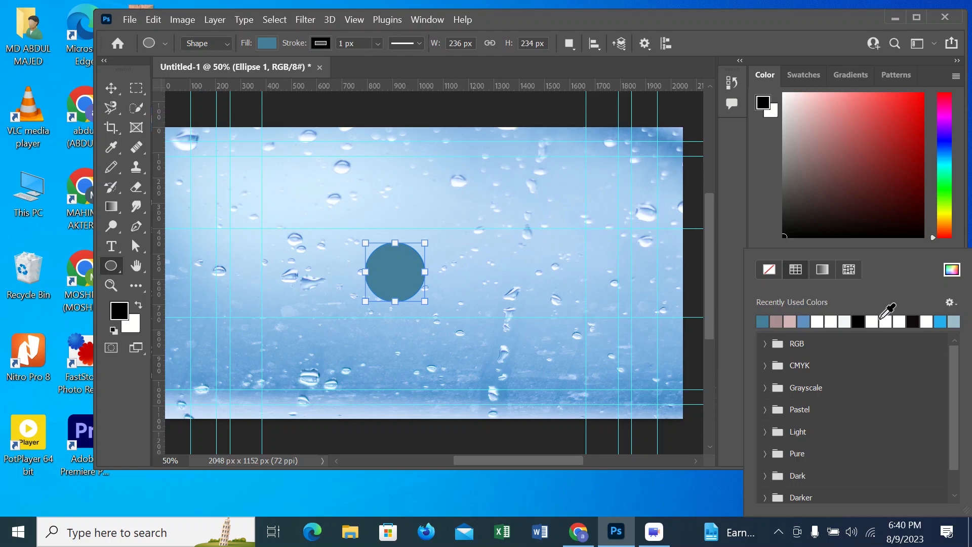
click(831, 321)
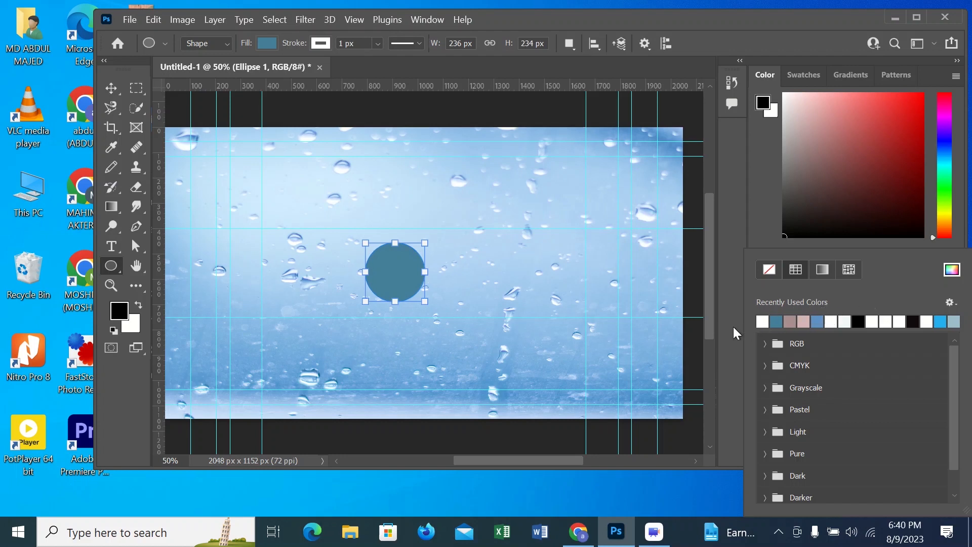
click(734, 326)
Set the circle's outline width to 3.15 px.
click(835, 419)
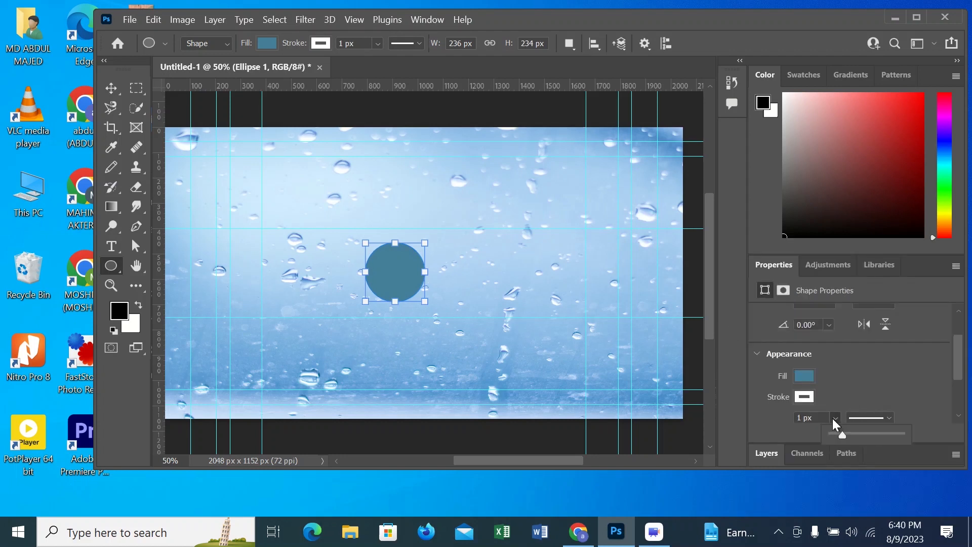
click(834, 417)
click(833, 415)
scroll(834, 414, down, 1)
scroll(834, 386, up, 1)
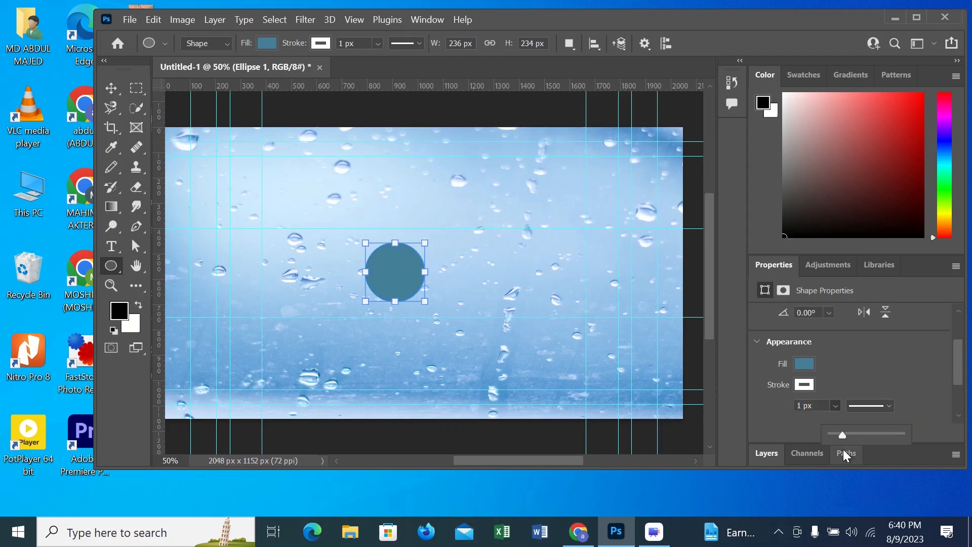
drag(842, 434, 845, 435)
click(829, 381)
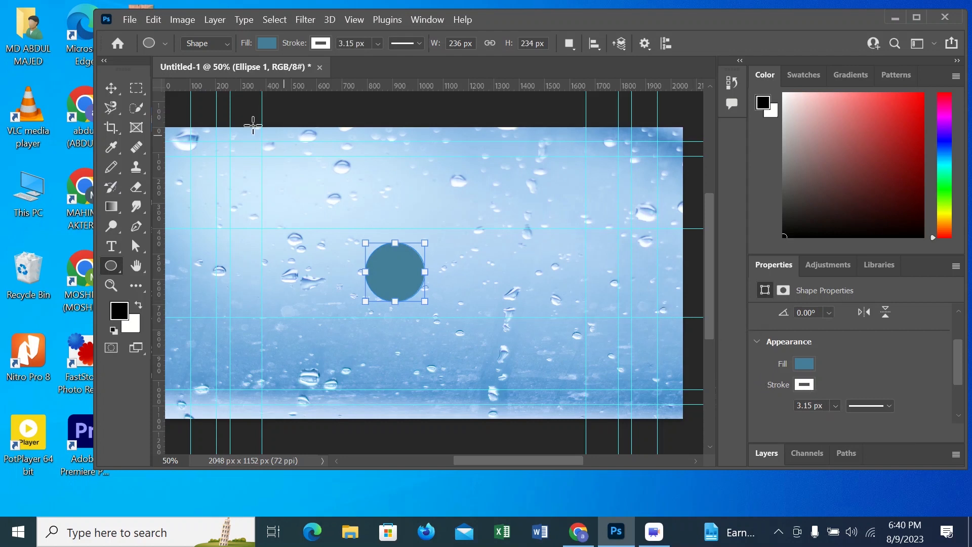
Save the document, dismissing the cloud save prompt.
click(111, 87)
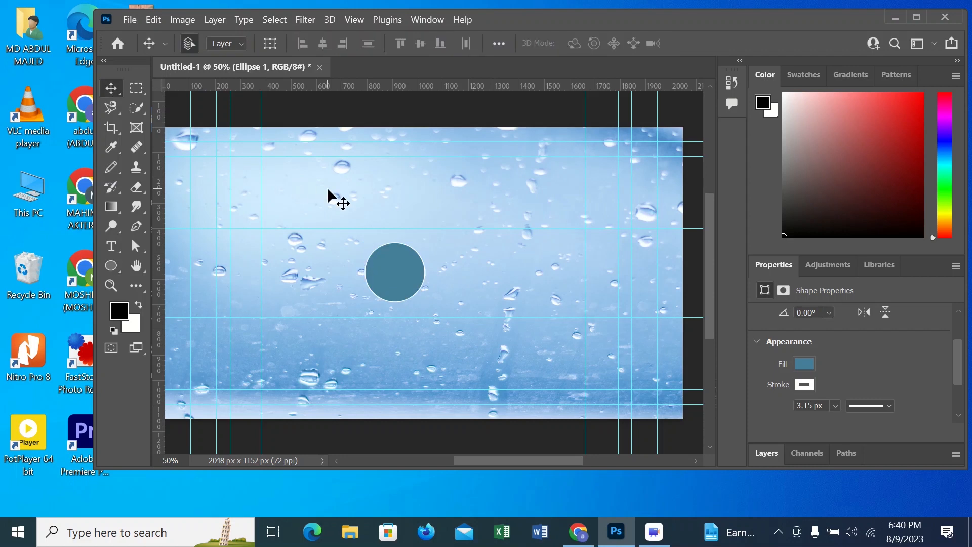
key(ctrl+s)
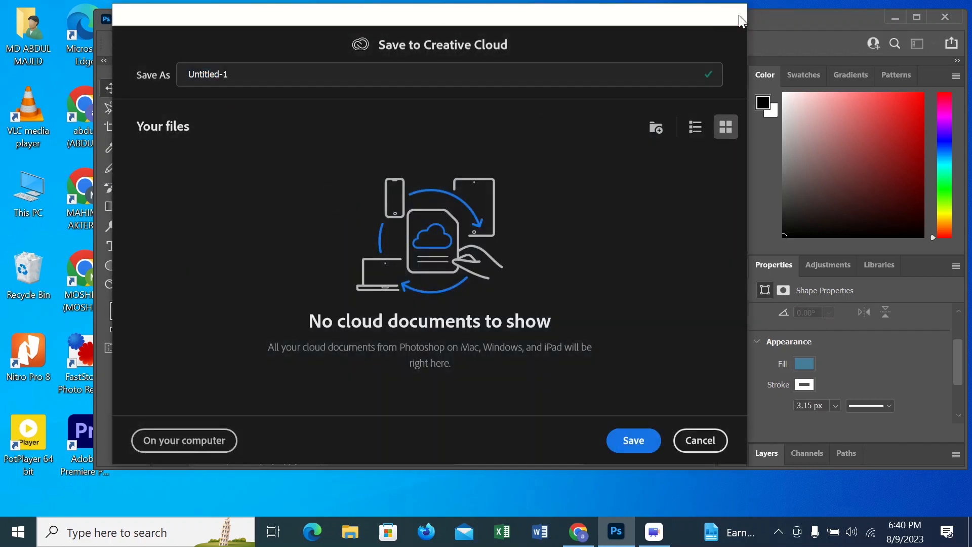
click(736, 14)
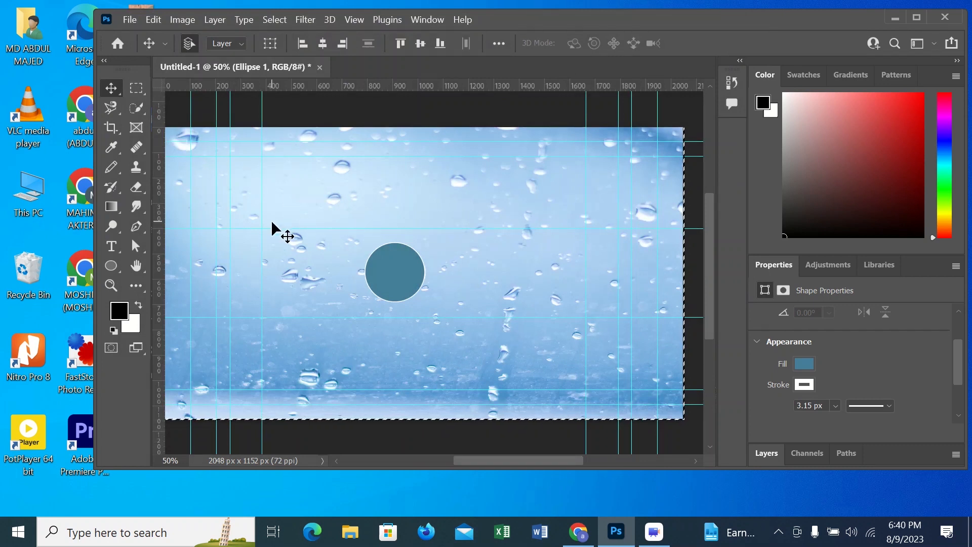
Align the teal circle to the canvas's horizontal and vertical centres.
key(ctrl)
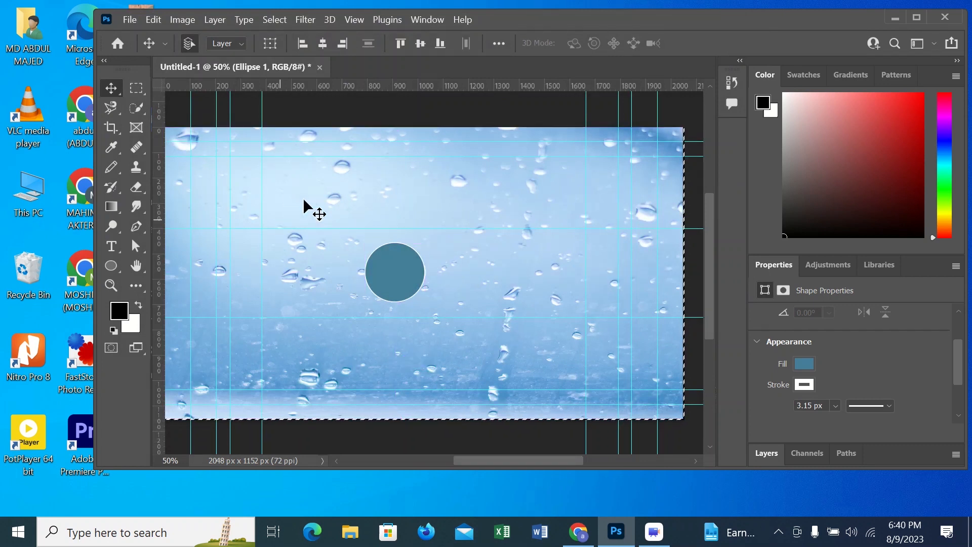
click(325, 45)
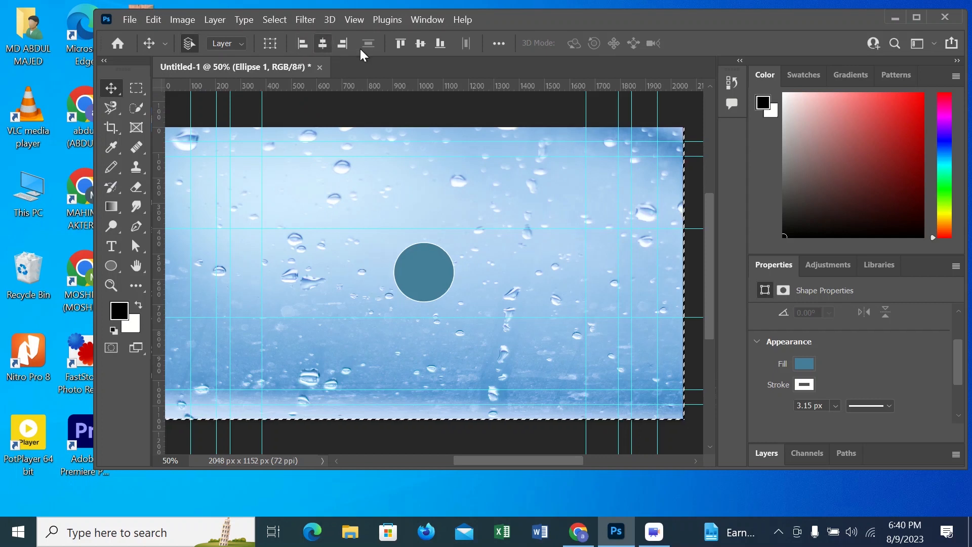
click(416, 41)
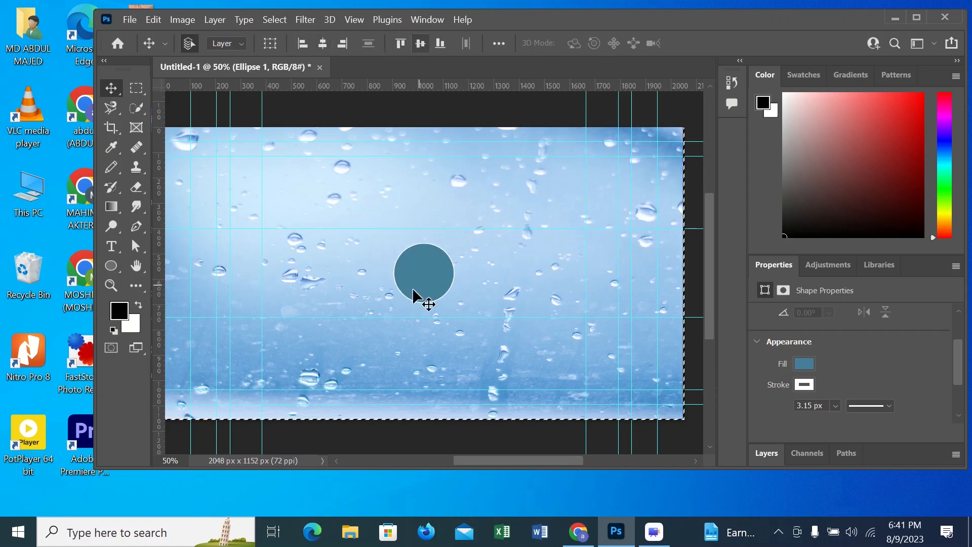
mouse_move(520, 460)
mouse_down()
mouse_move(502, 459)
mouse_move(515, 461)
mouse_up()
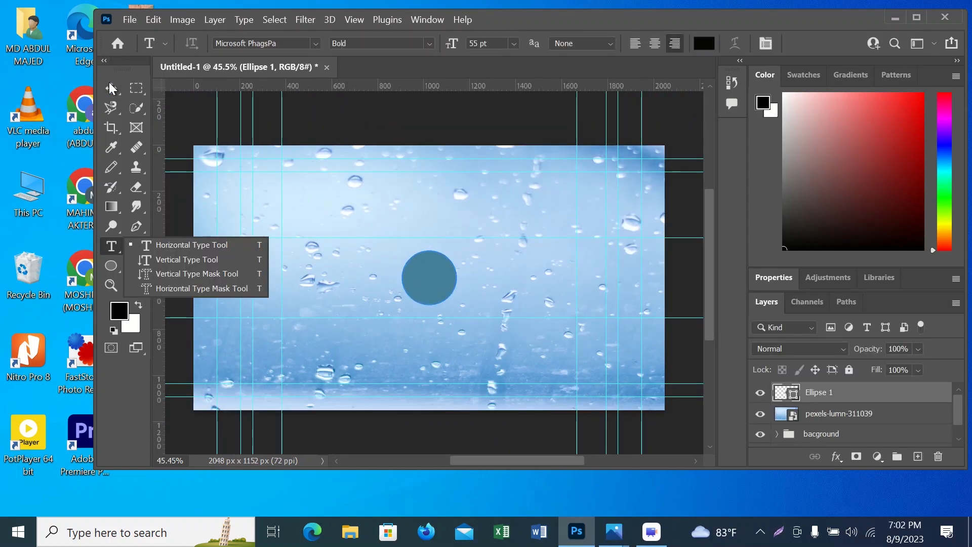
Place the portrait photo from D:\Photo into the banner as an embedded image.
click(110, 87)
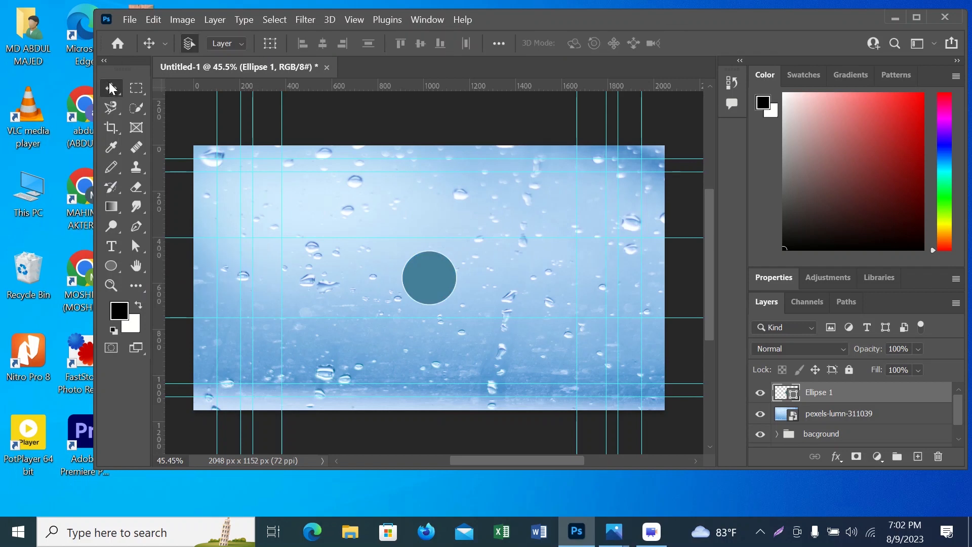
click(129, 20)
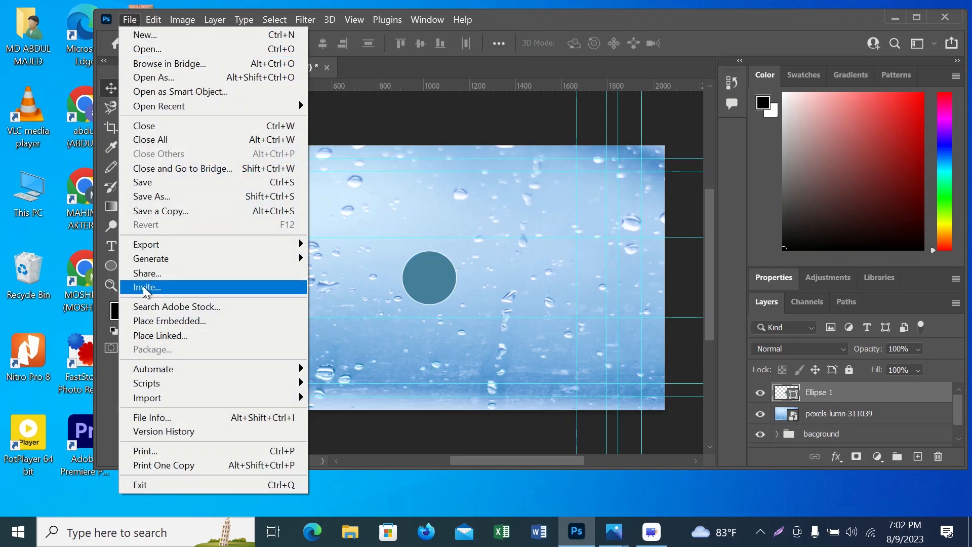
click(157, 321)
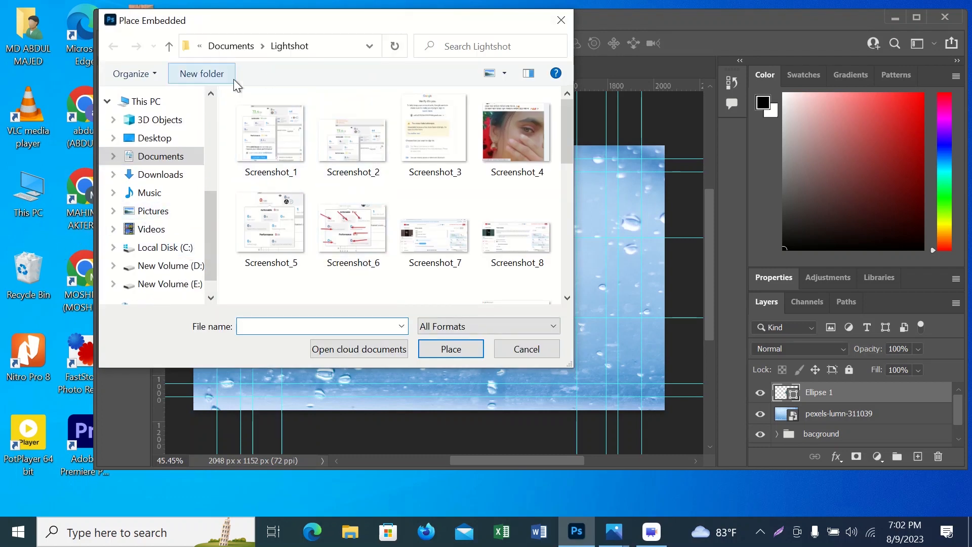
scroll(152, 202, down, 1)
scroll(156, 188, up, 2)
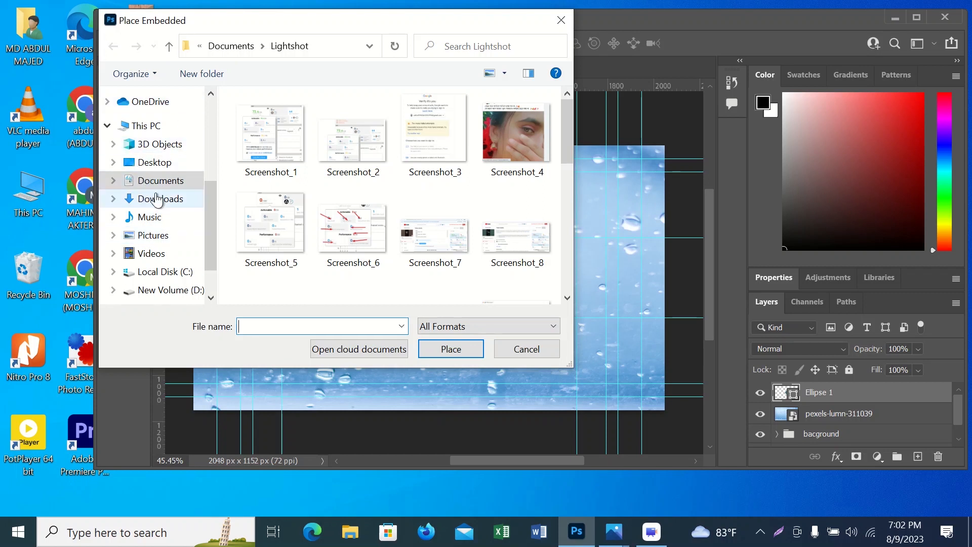
scroll(157, 160, up, 2)
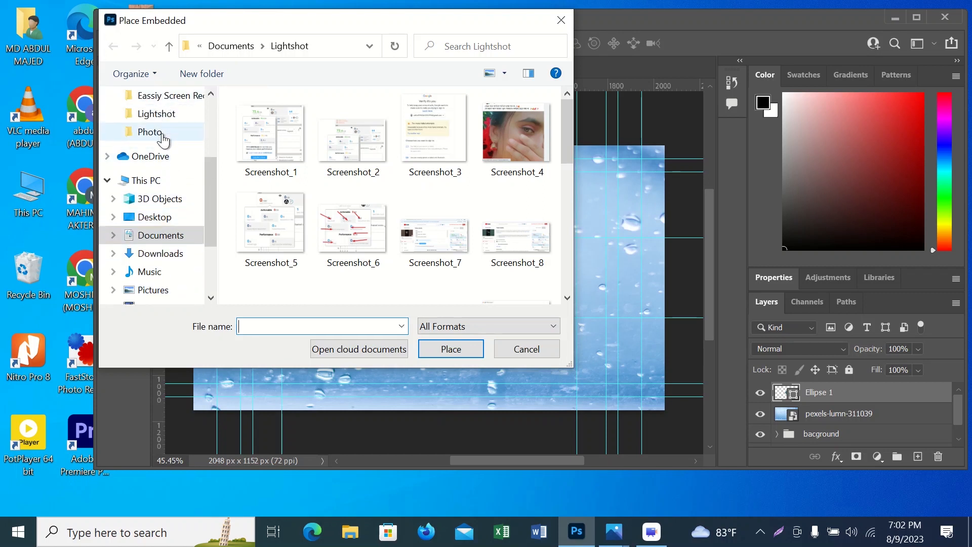
click(163, 134)
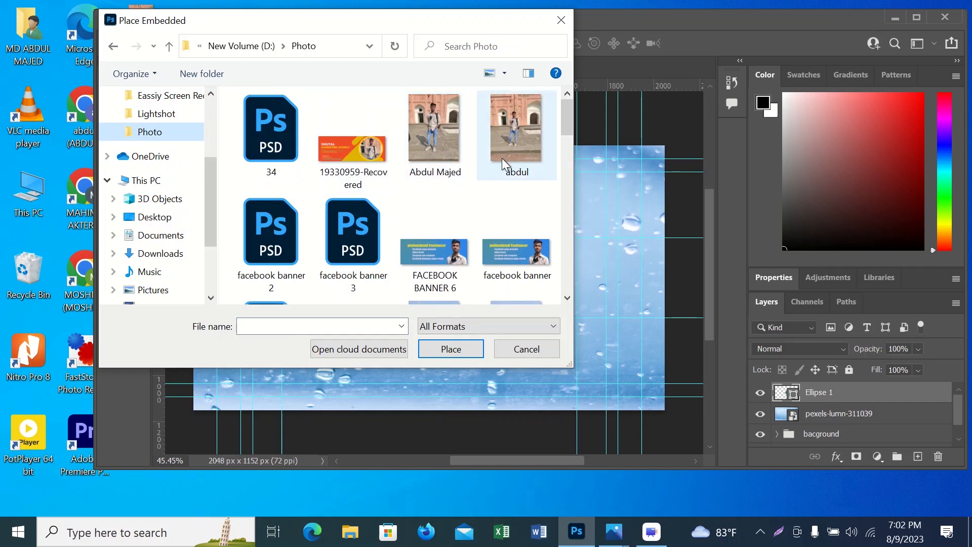
click(437, 153)
click(456, 344)
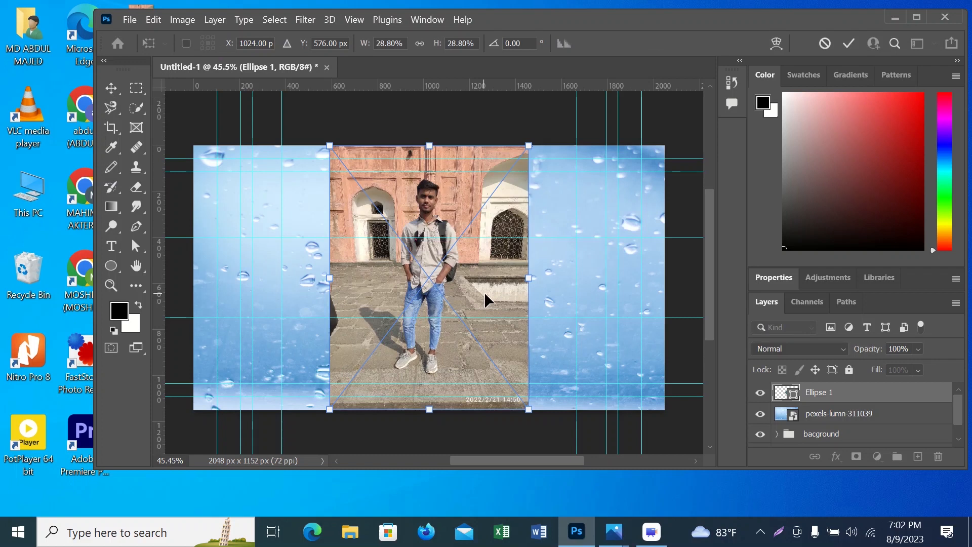
Shrink the placed portrait, commit the size, and move it over the teal circle.
drag(529, 409, 391, 209)
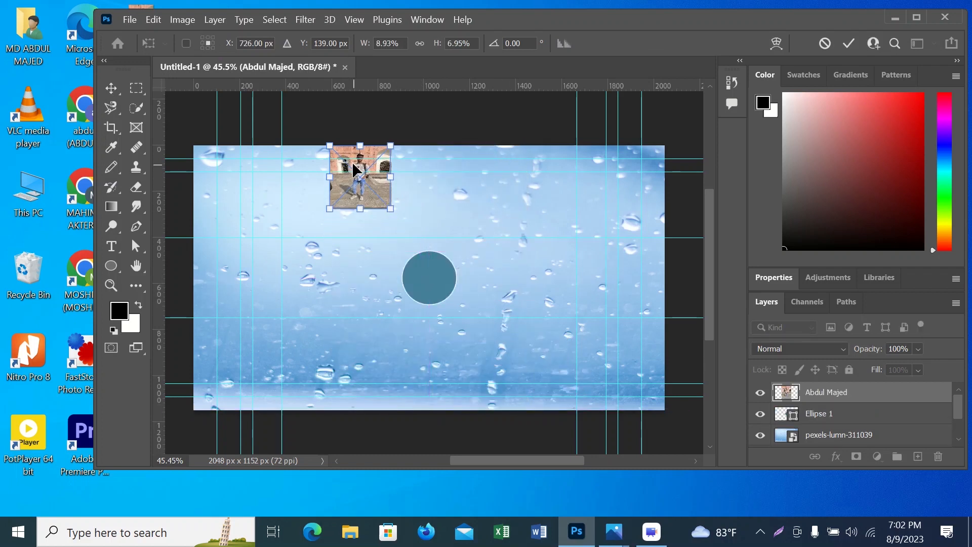
drag(359, 174, 688, 38)
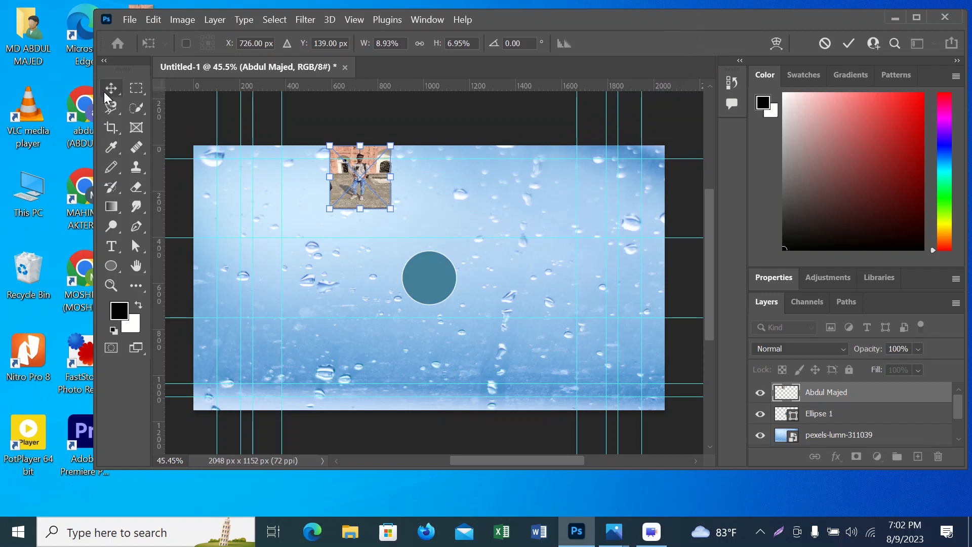
click(117, 90)
drag(379, 207, 432, 275)
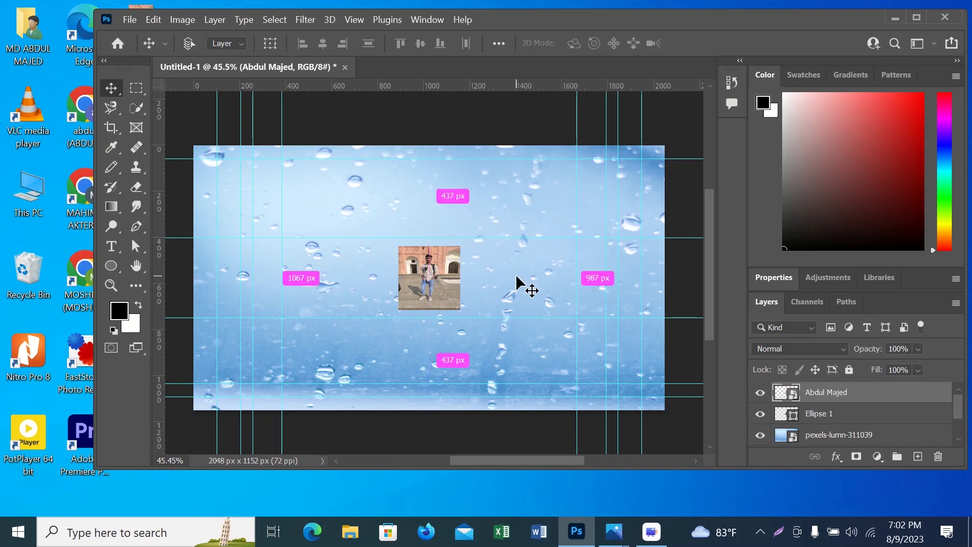
key(ctrl+r)
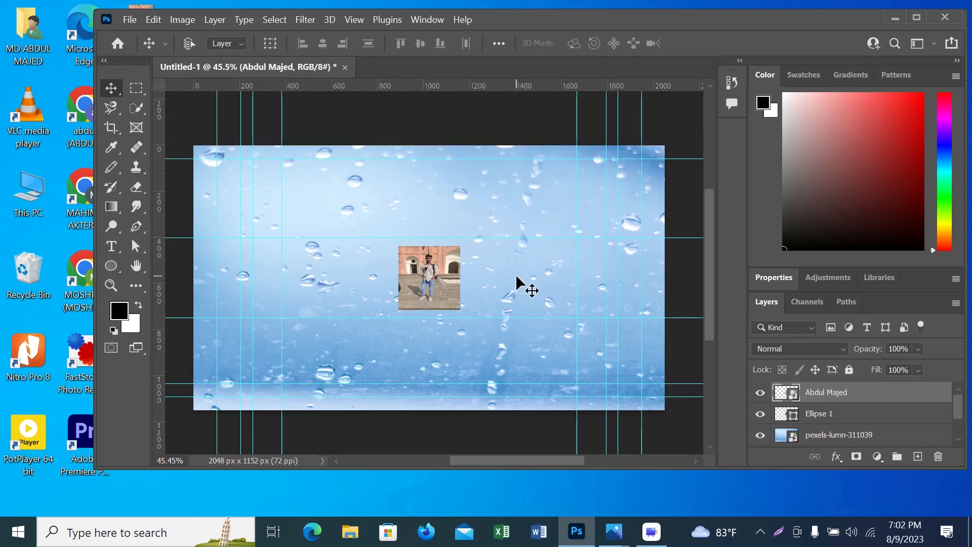
key(ctrl+r)
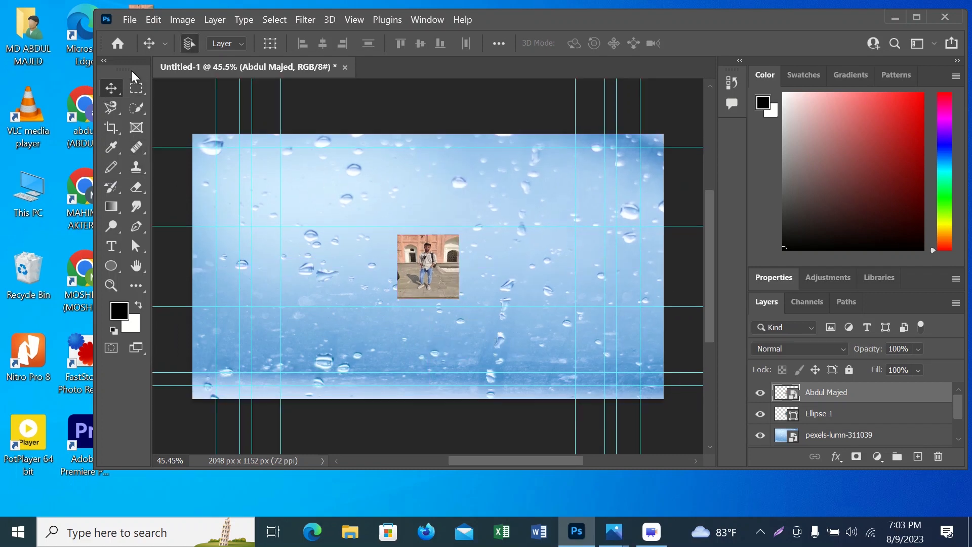
Clip the portrait layer to Ellipse 1 and nudge it to centre inside the circle.
right_click(812, 394)
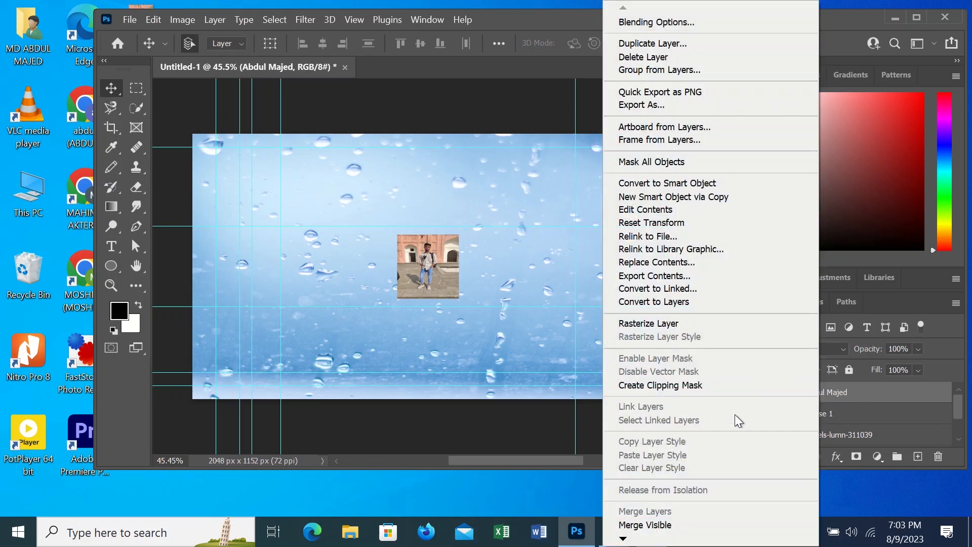
click(691, 384)
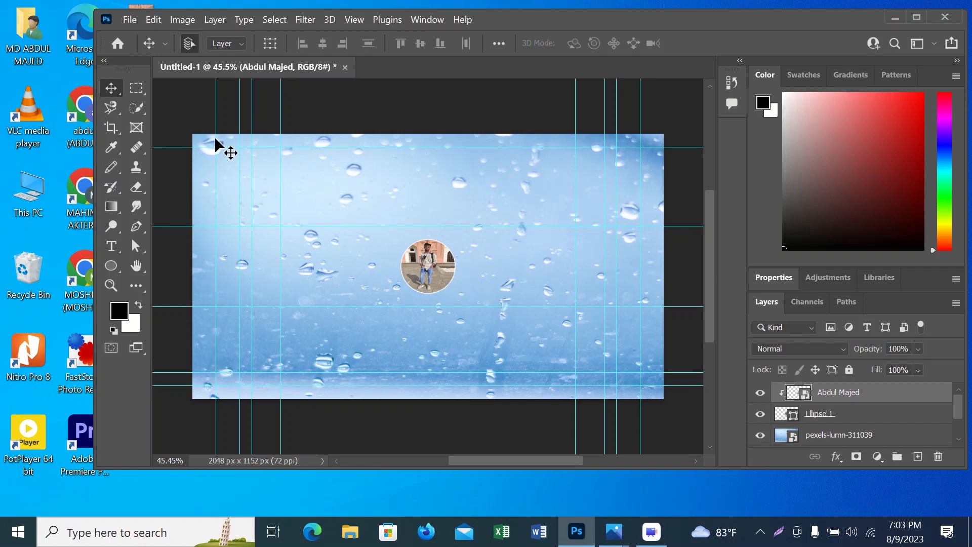
drag(426, 264, 431, 261)
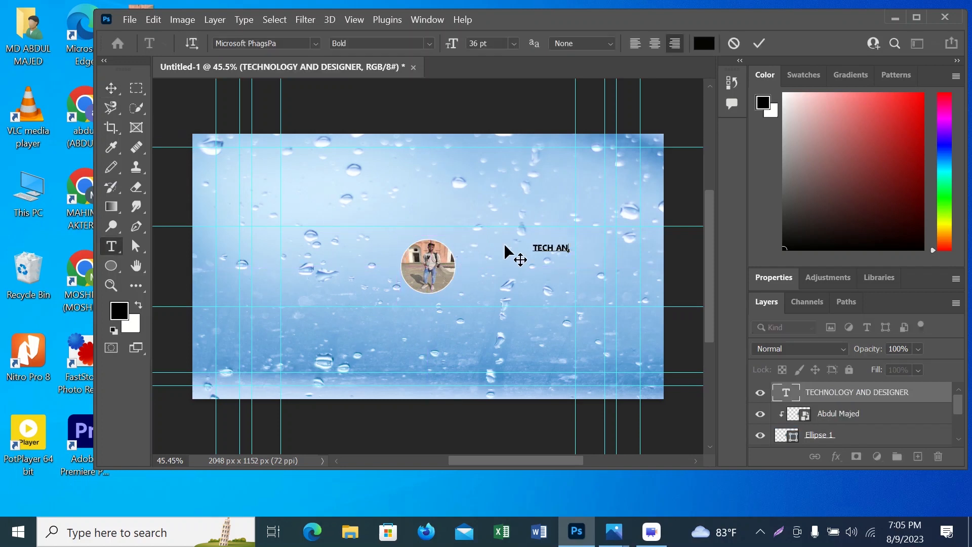
Finish typing the title as TECH AND DESIGNER, removing the stray M.
text(D DESIGMNER)
click(552, 247)
key(BackSpace)
Set the whole title to 48 pt and move it just right of the portrait.
double_click(784, 392)
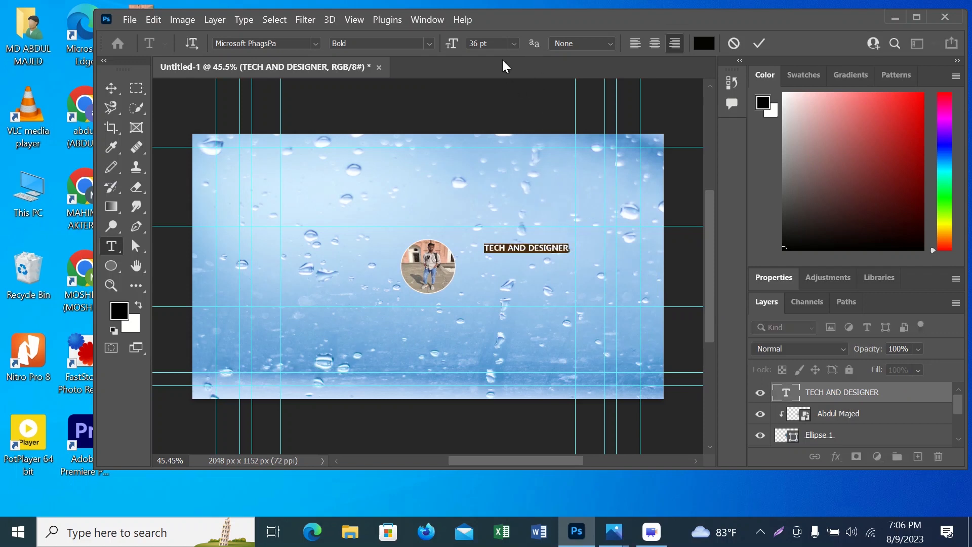
click(513, 44)
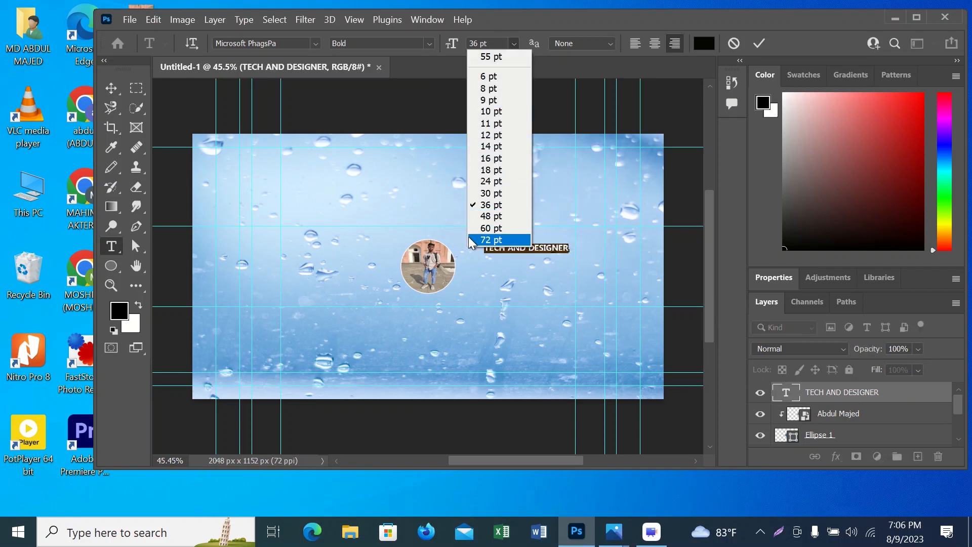
click(486, 217)
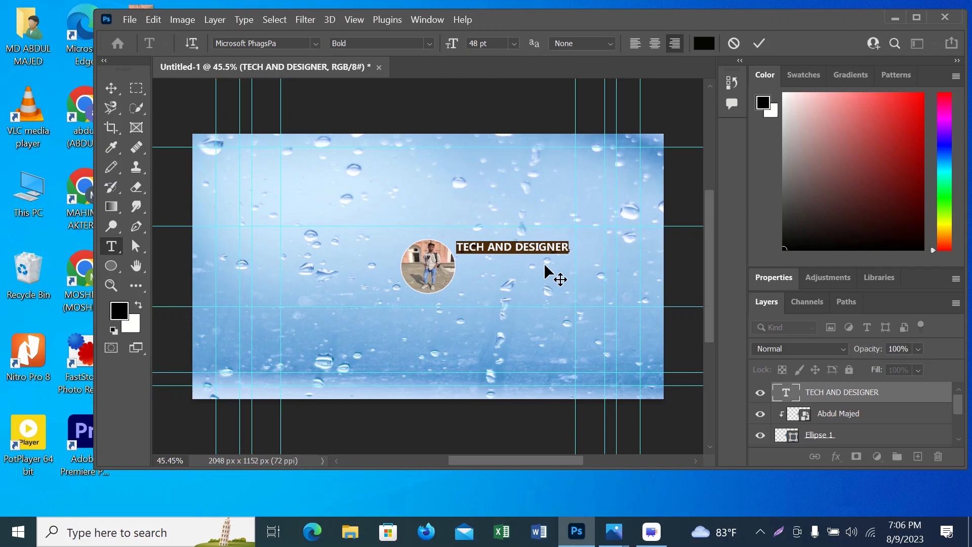
drag(540, 259, 540, 268)
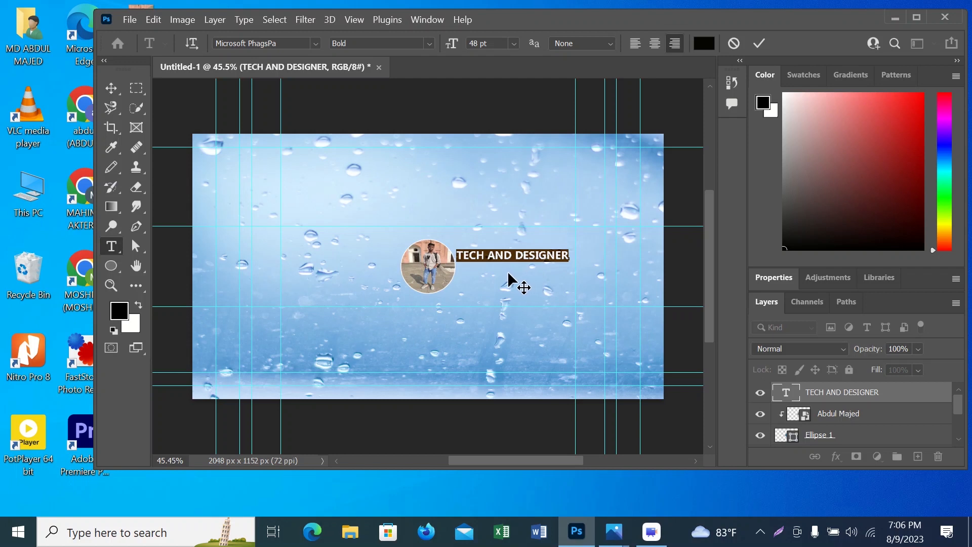
mouse_move(509, 270)
mouse_down()
mouse_move(543, 244)
mouse_move(554, 261)
mouse_move(523, 284)
mouse_move(508, 281)
mouse_move(519, 284)
mouse_up()
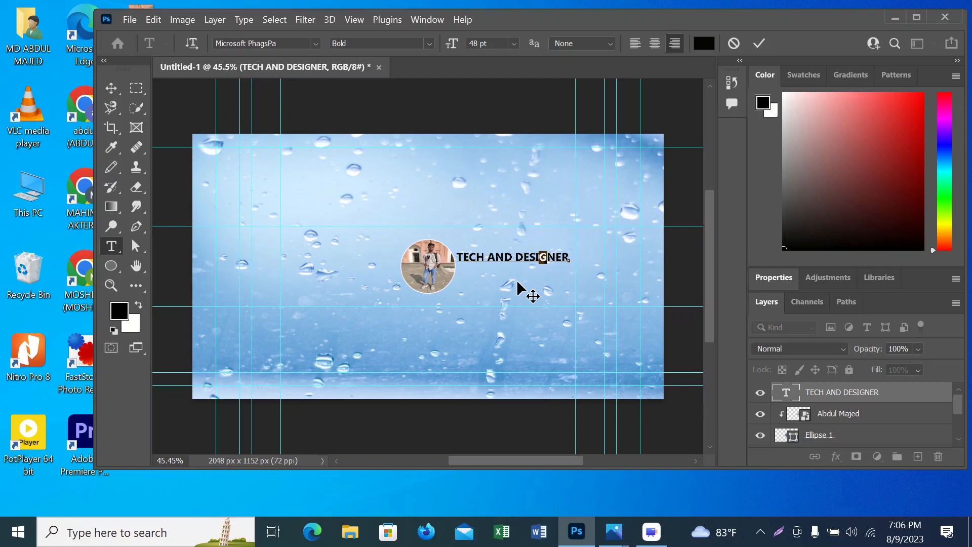
click(778, 390)
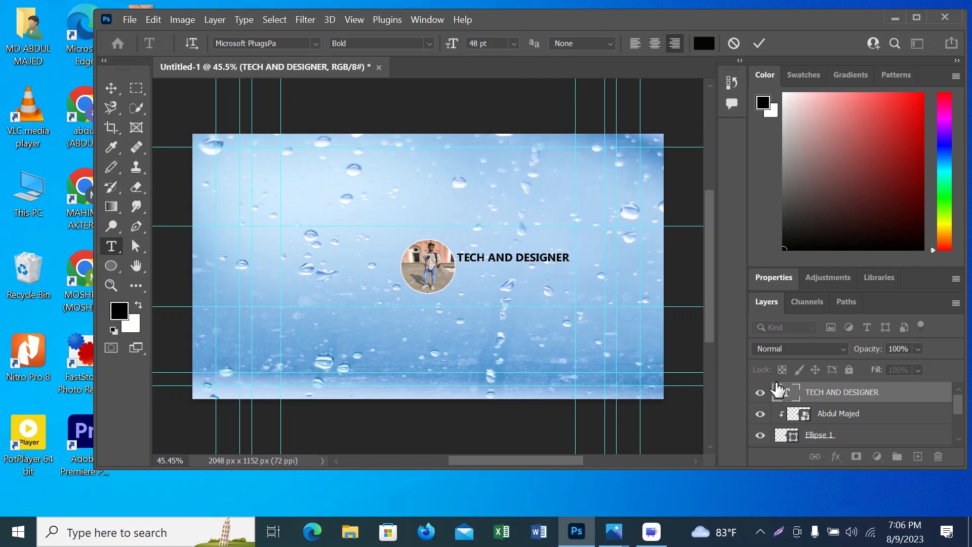
Add two Stroke effects, including a 5 px outside outline, to the TECH AND DESIGNER layer.
right_click(838, 397)
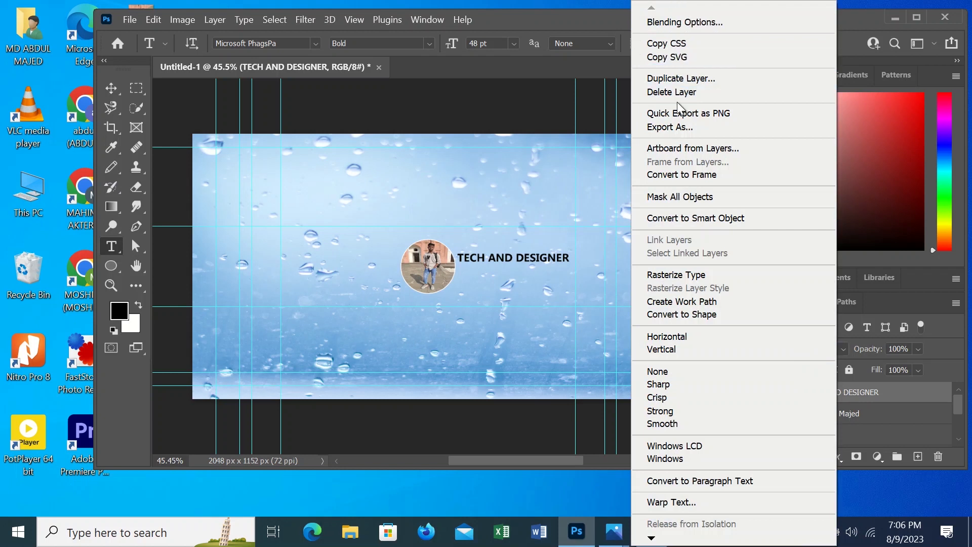
click(682, 21)
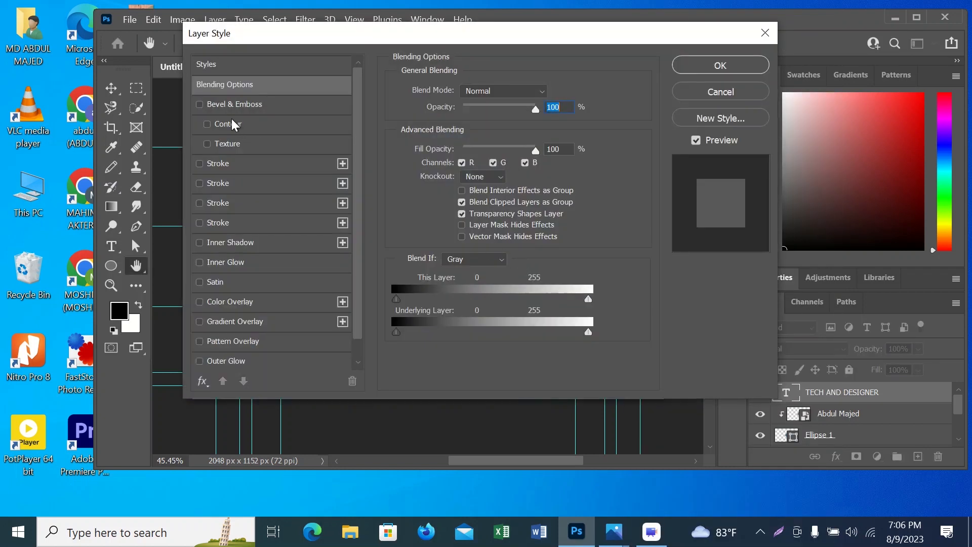
click(199, 164)
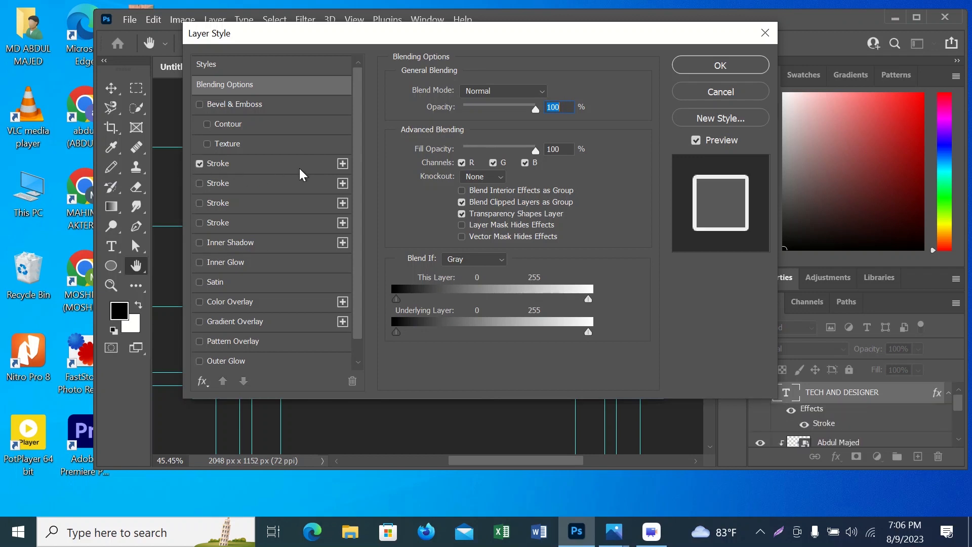
click(342, 163)
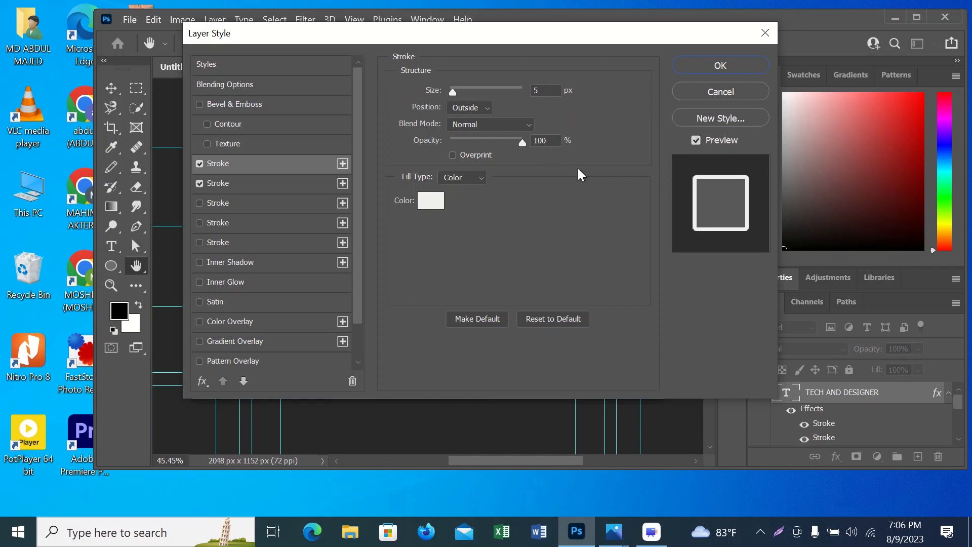
click(718, 66)
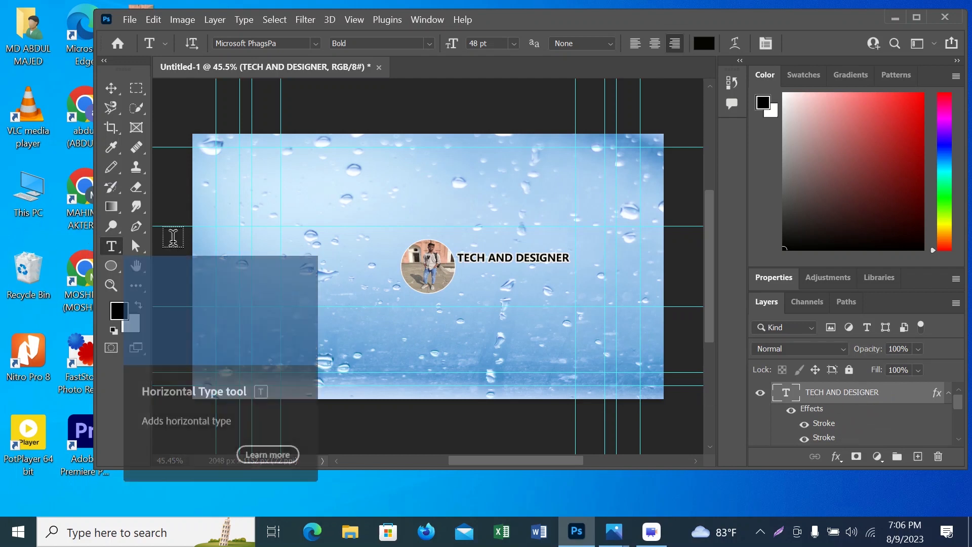
Start a new horizontal text line beneath the title and clear its placeholder text.
right_click(121, 248)
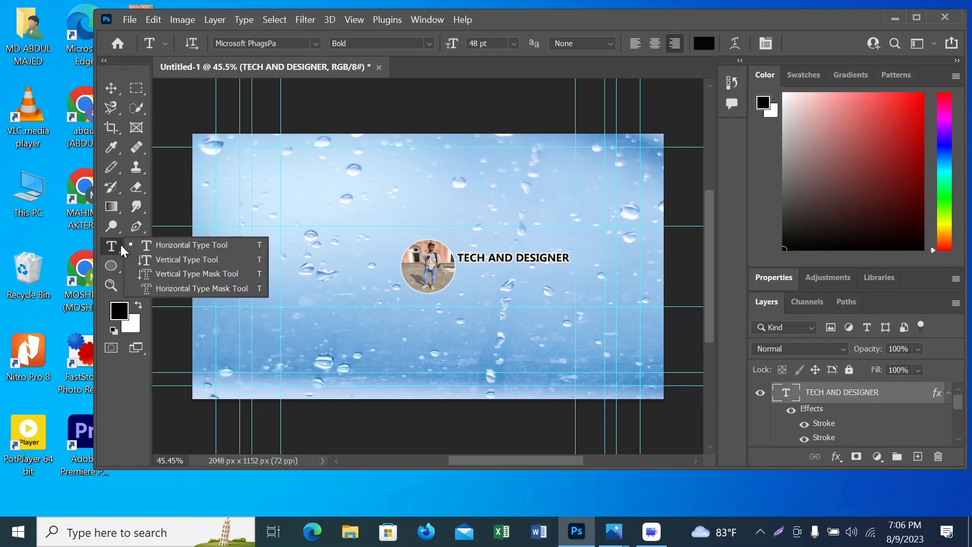
click(153, 244)
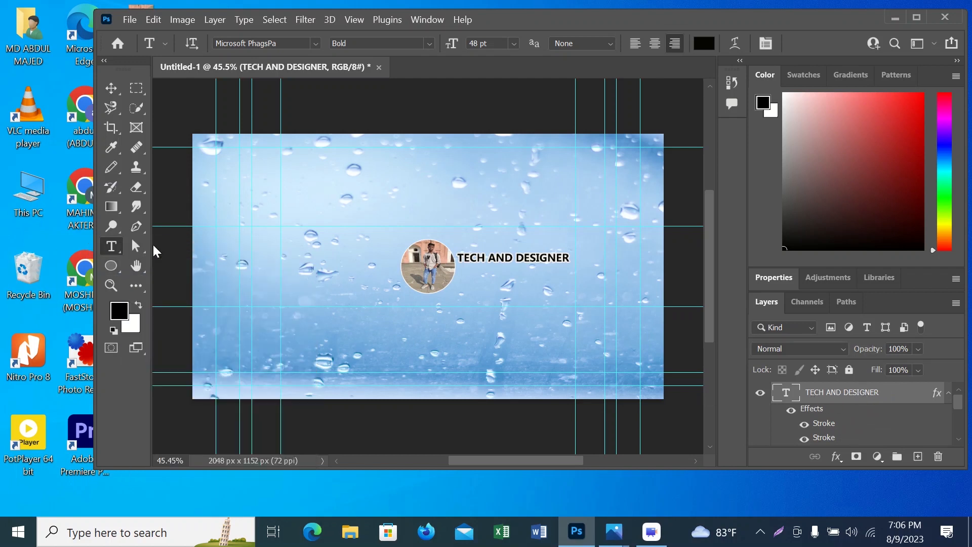
click(503, 274)
drag(563, 282, 606, 283)
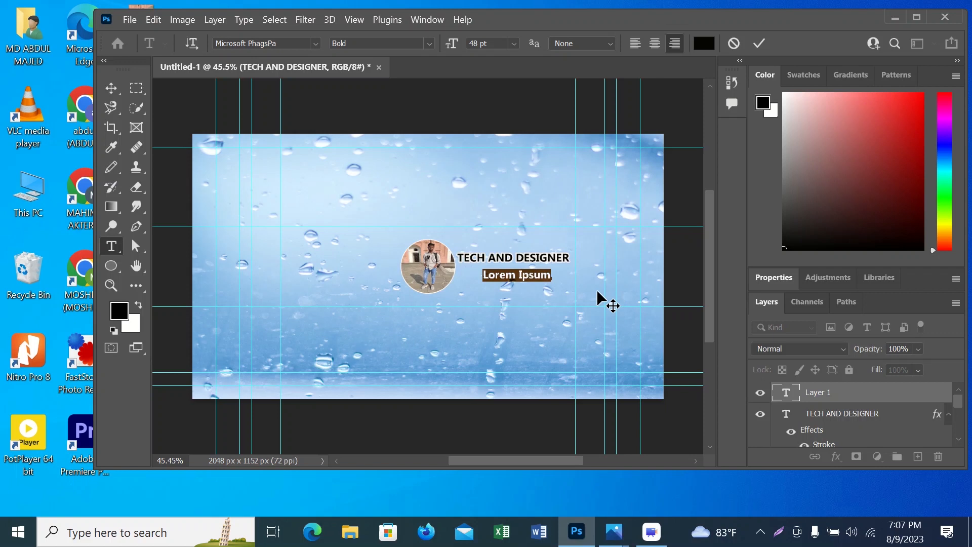
key(BackSpace)
Type the designer's name, correct the typo, commit it, and select the whole line.
text(ABD)
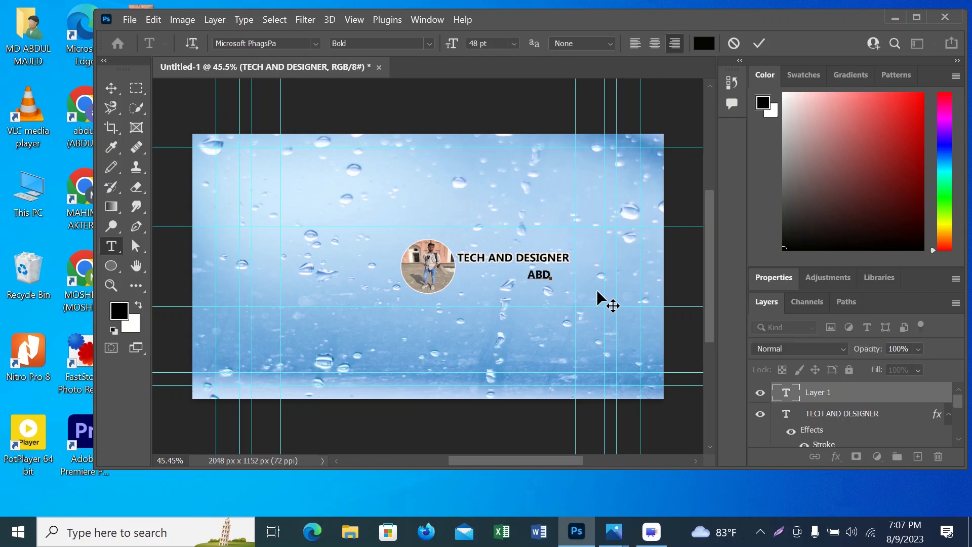
text(UL MSJED)
text(\)
key(BackSpace)
key(BackSpace)
key(BackSpace)
text(MA)
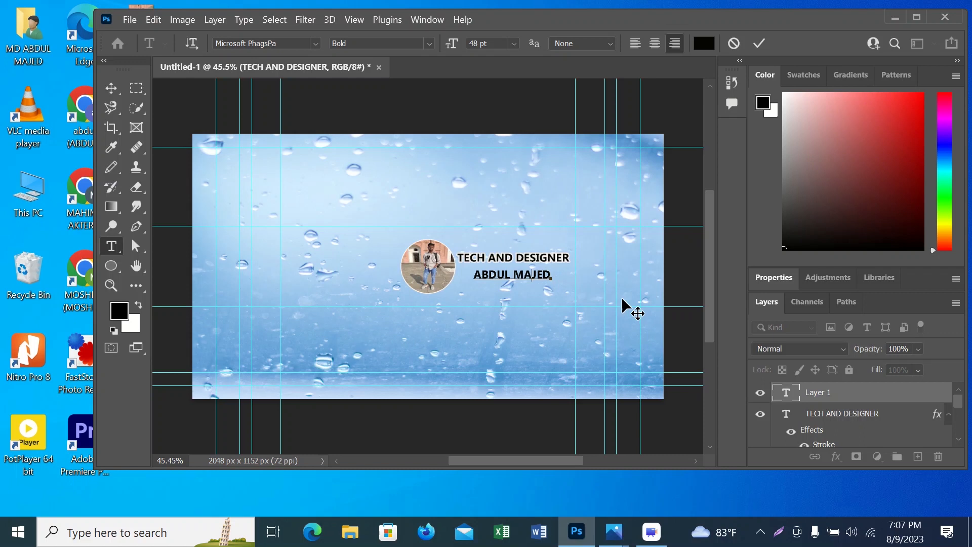
click(802, 391)
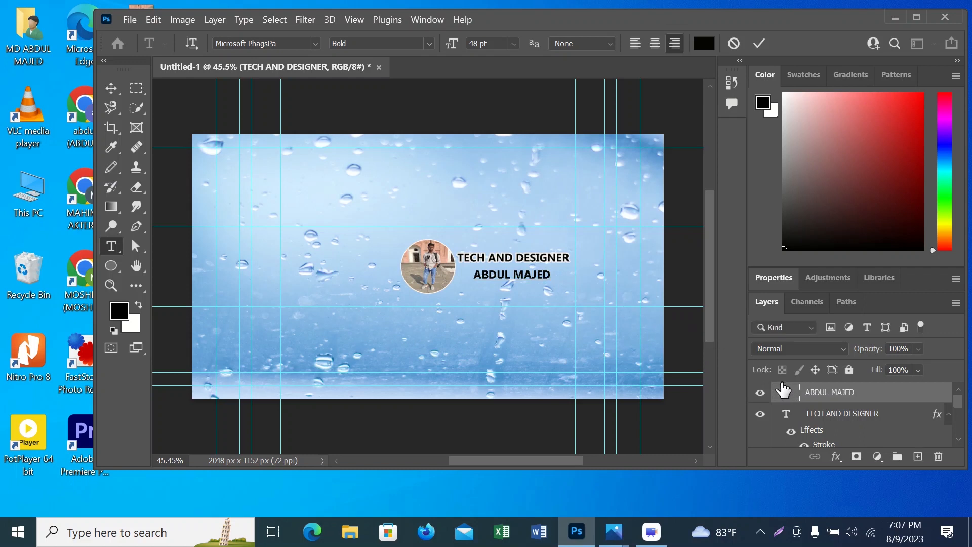
double_click(784, 389)
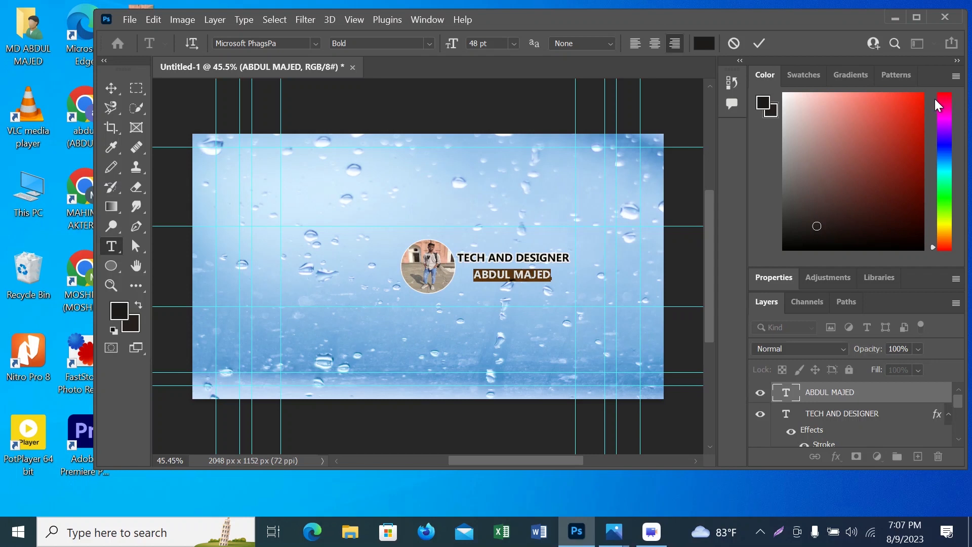
click(906, 104)
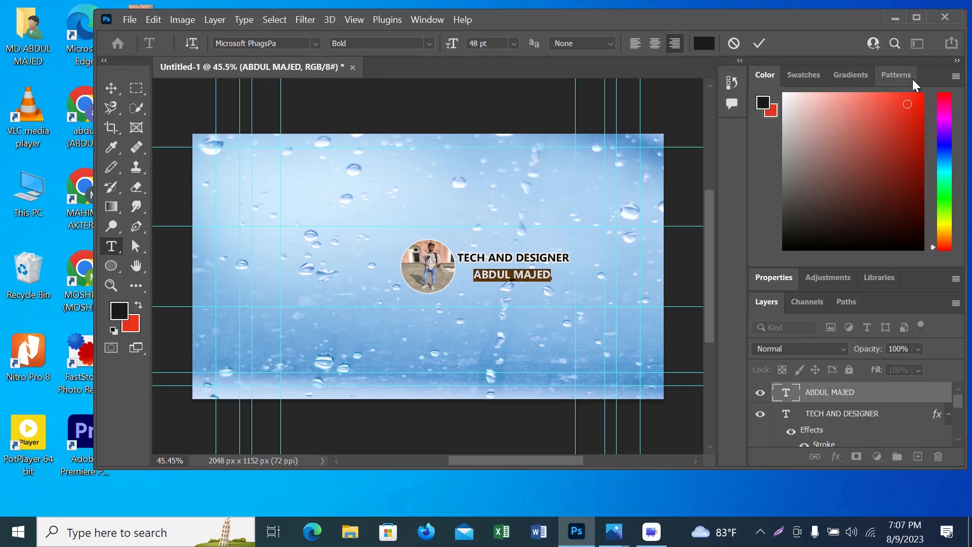
Colour the name text red (f11212) and commit it.
click(704, 43)
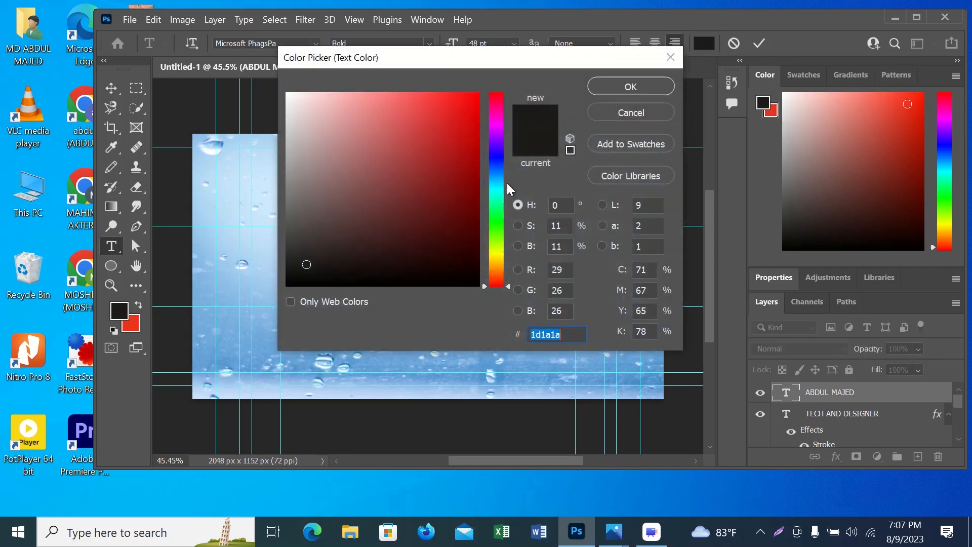
click(465, 103)
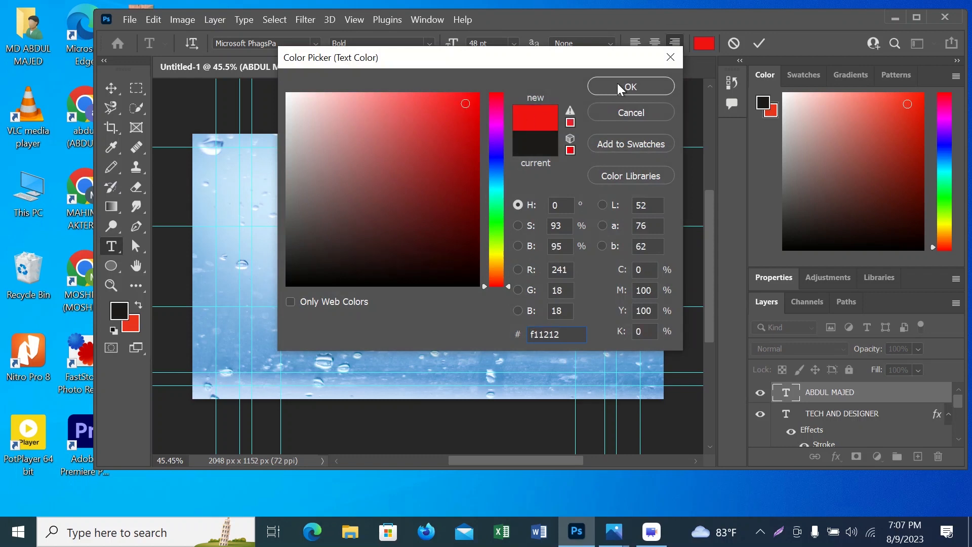
click(618, 84)
click(879, 393)
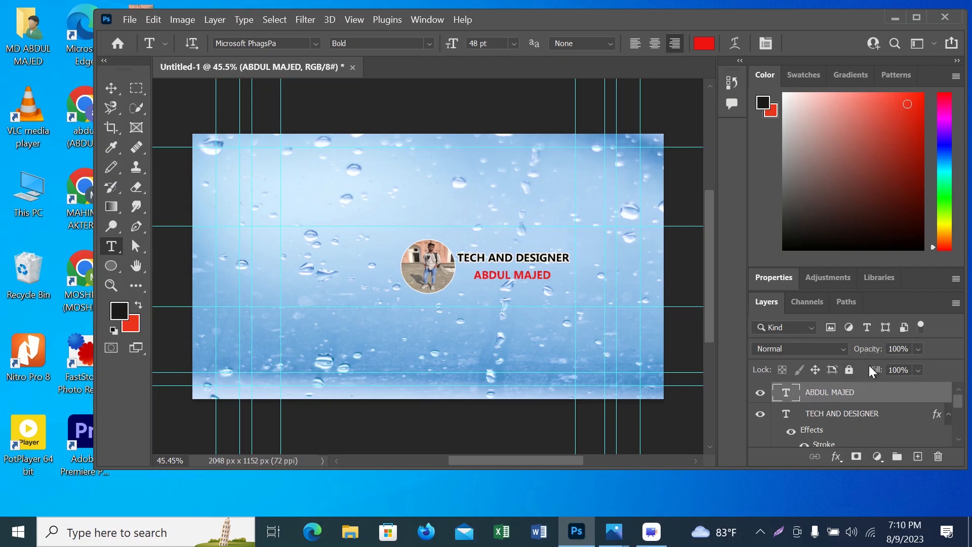
Lower the name layer's Fill to 67% and open its Layer Style settings.
click(917, 370)
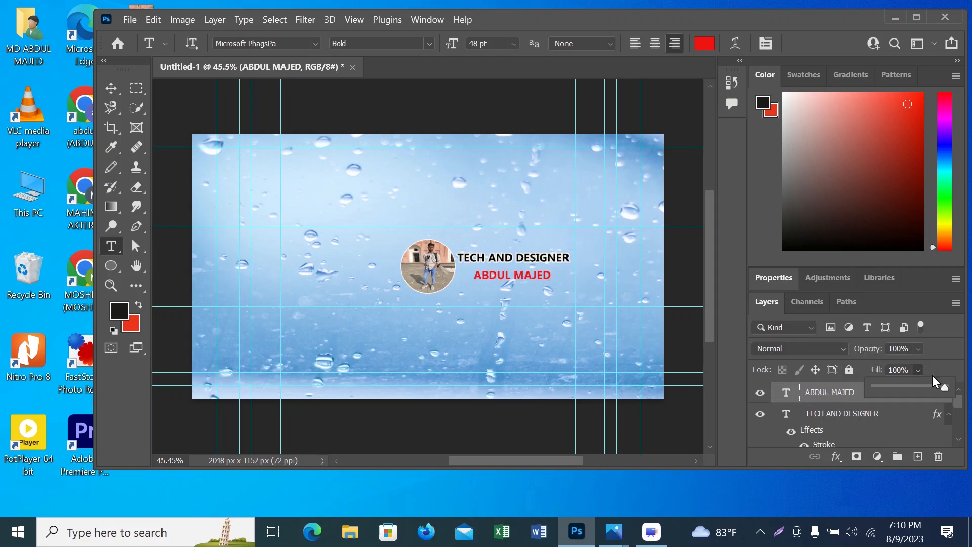
drag(946, 391, 928, 389)
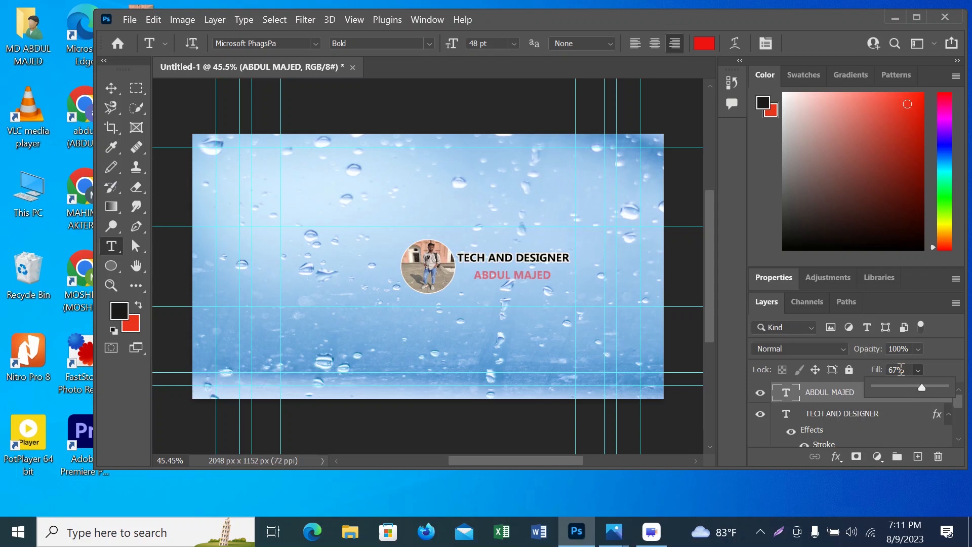
scroll(900, 369, down, 3)
click(919, 369)
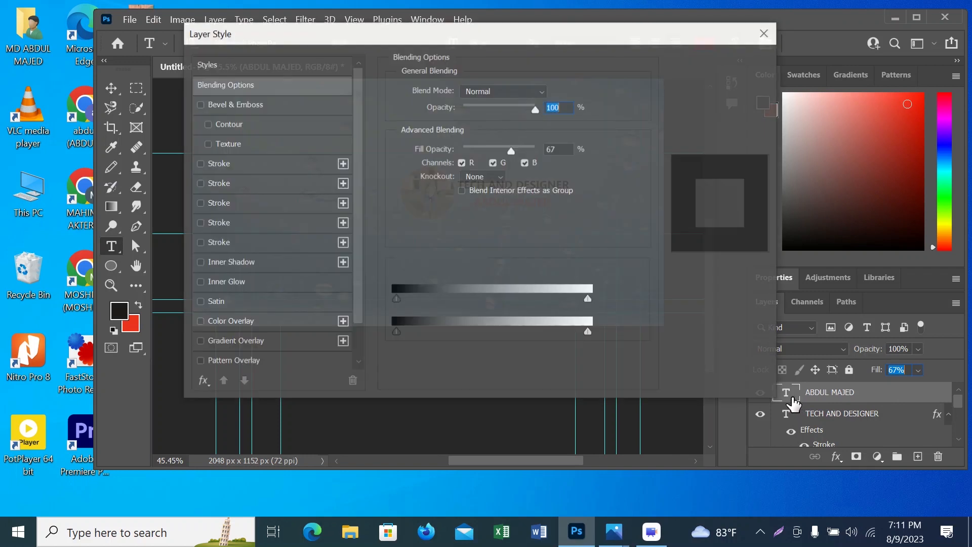
double_click(794, 400)
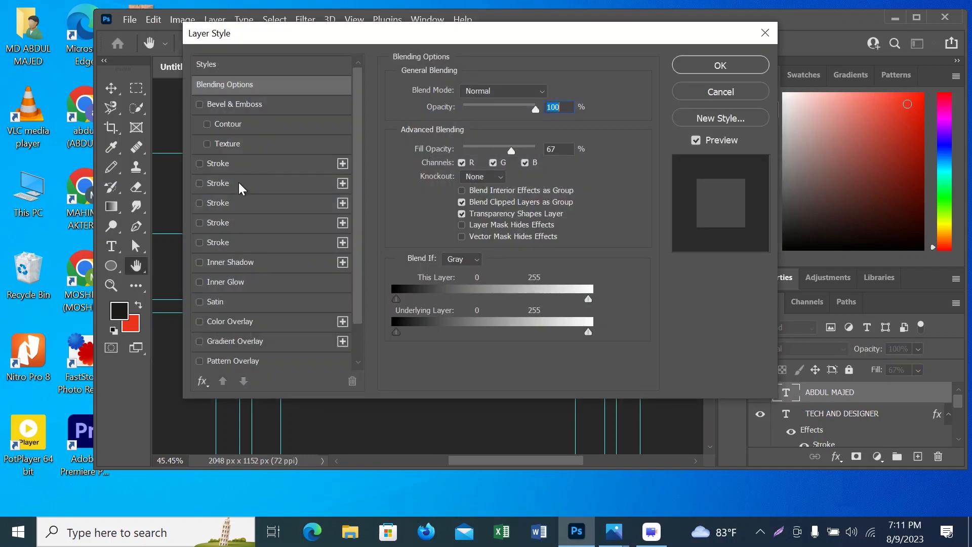
Add a Stroke to the name layer, shift the name right beneath the title, and open its Fill control.
click(344, 163)
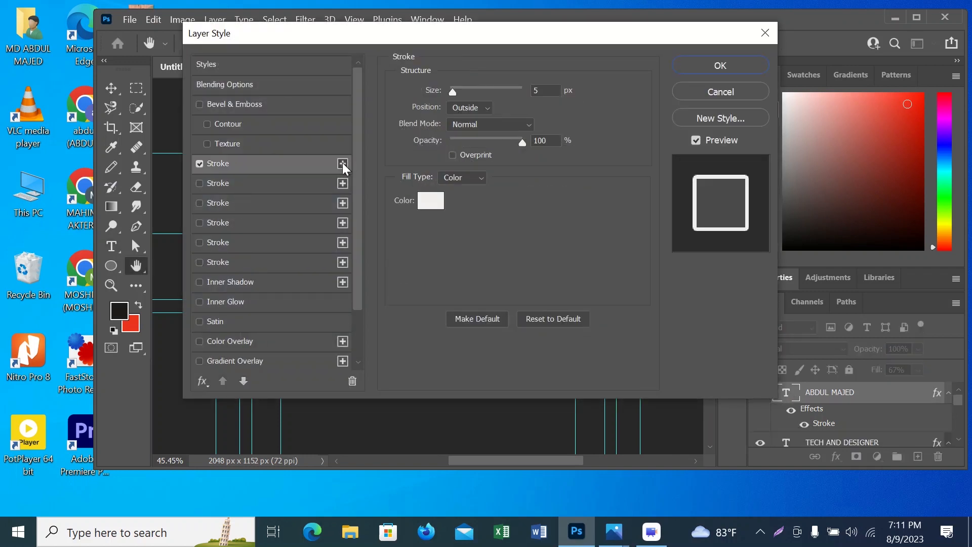
click(720, 63)
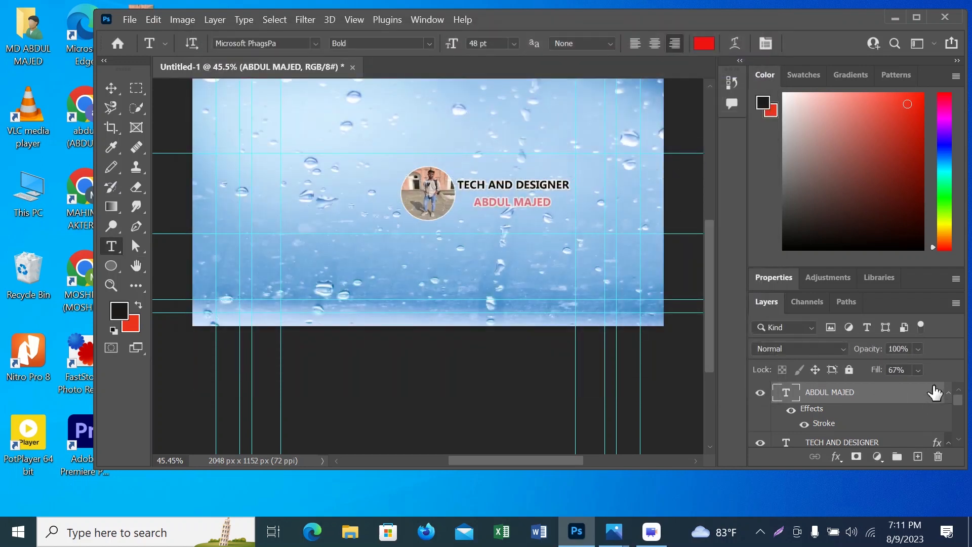
double_click(785, 392)
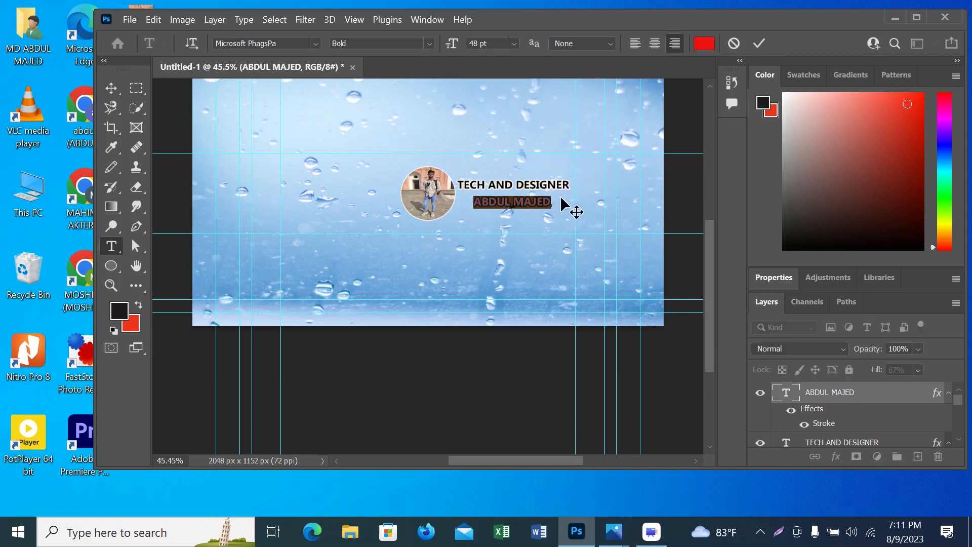
drag(561, 198, 578, 196)
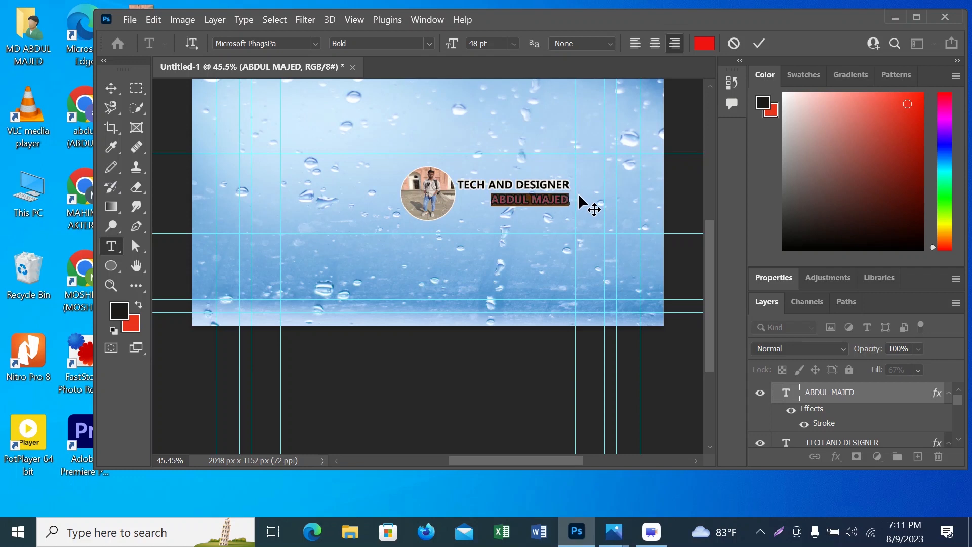
drag(578, 195, 578, 195)
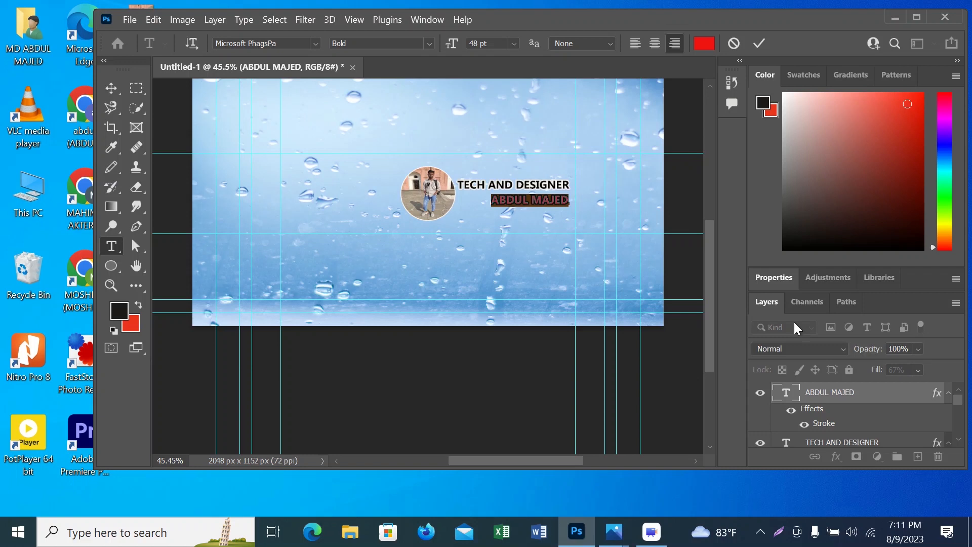
click(892, 394)
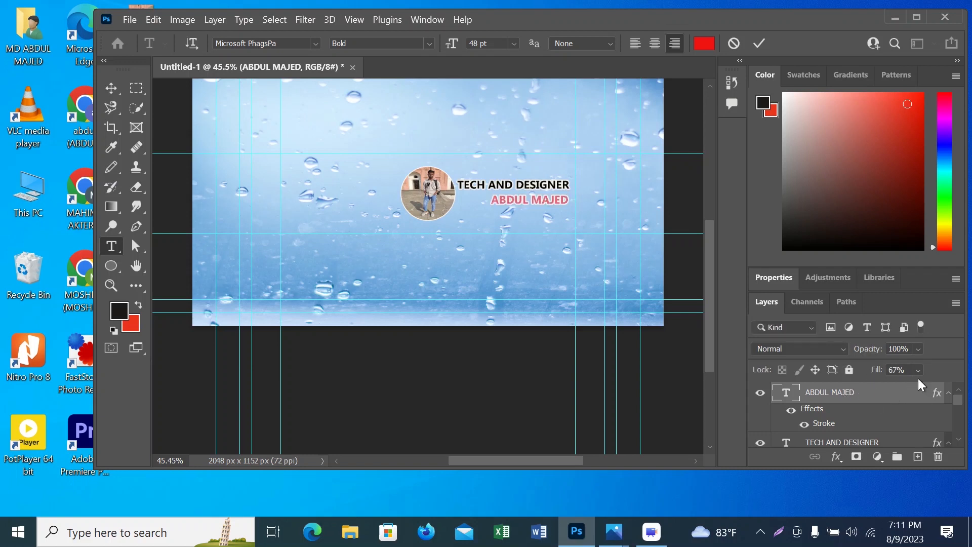
click(917, 369)
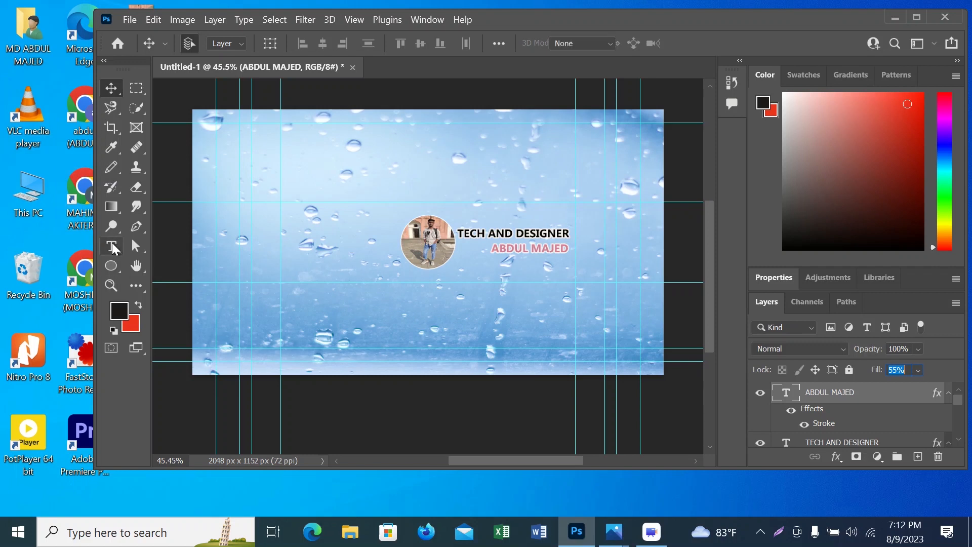
Add a text line reading EVEYWEEK left of the portrait, fixing a typo, then select it.
click(113, 247)
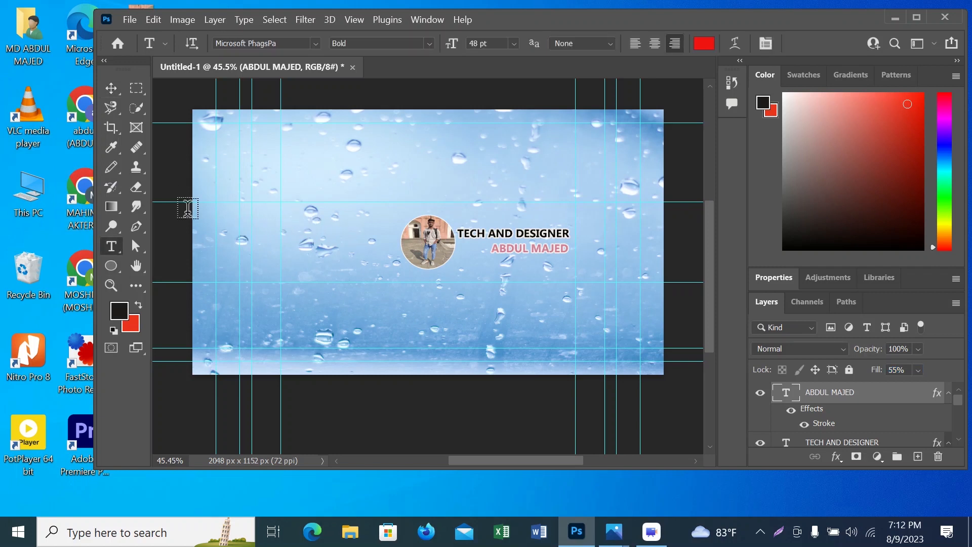
click(325, 221)
drag(347, 219, 383, 213)
key(BackSpace)
text(EVER)
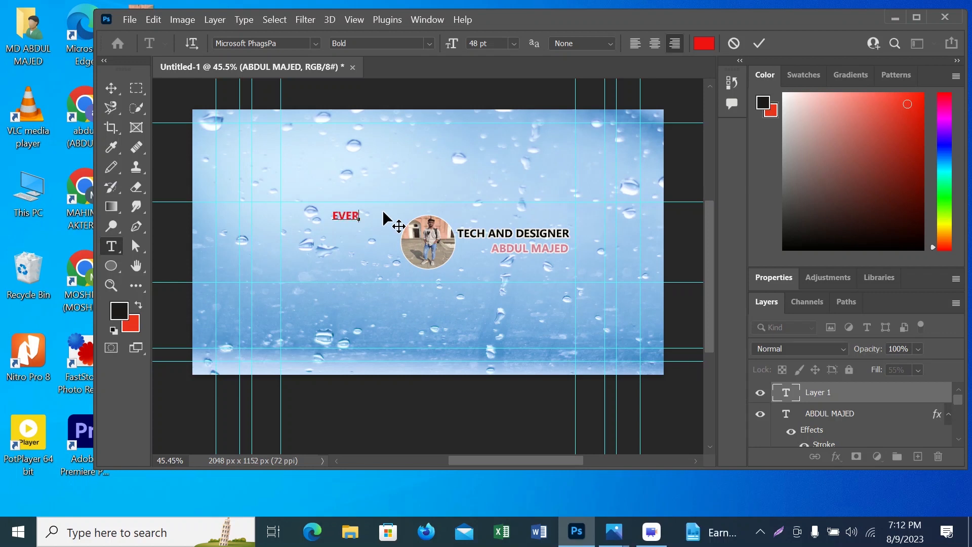
text(YEEK)
key(BackSpace)
key(BackSpace)
key(BackSpace)
key(BackSpace)
key(BackSpace)
text(YWEEK)
double_click(789, 400)
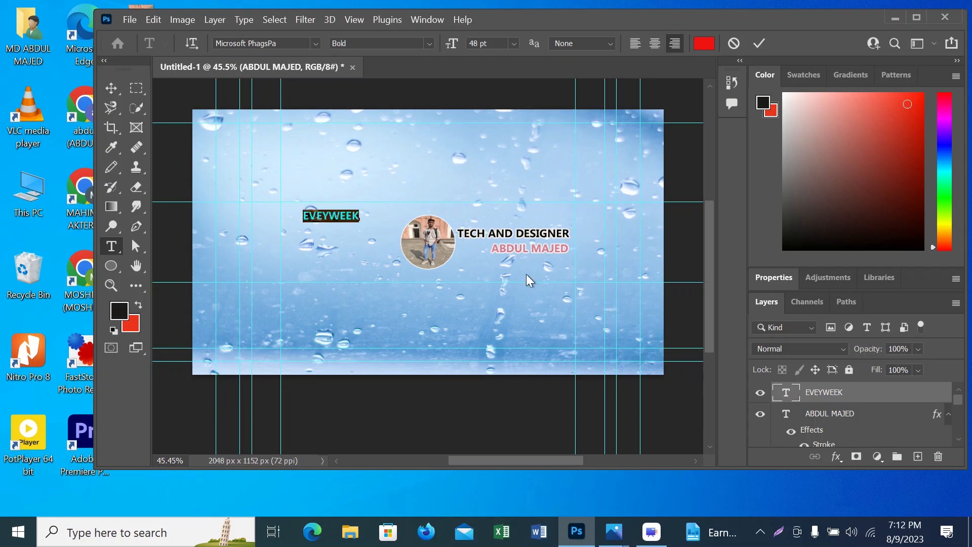
Enlarge EVEYWEEK to 72 pt and shift it toward the portrait.
click(514, 43)
click(496, 233)
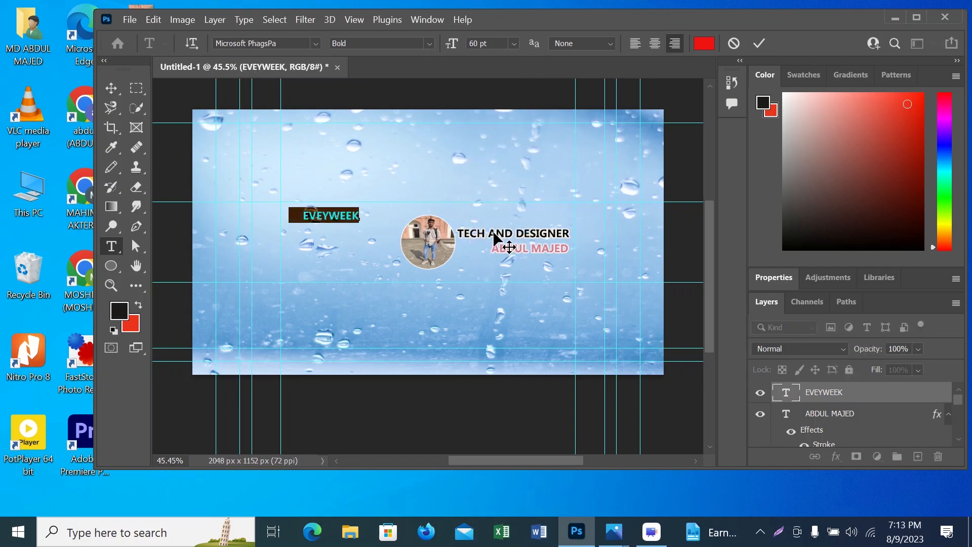
click(514, 43)
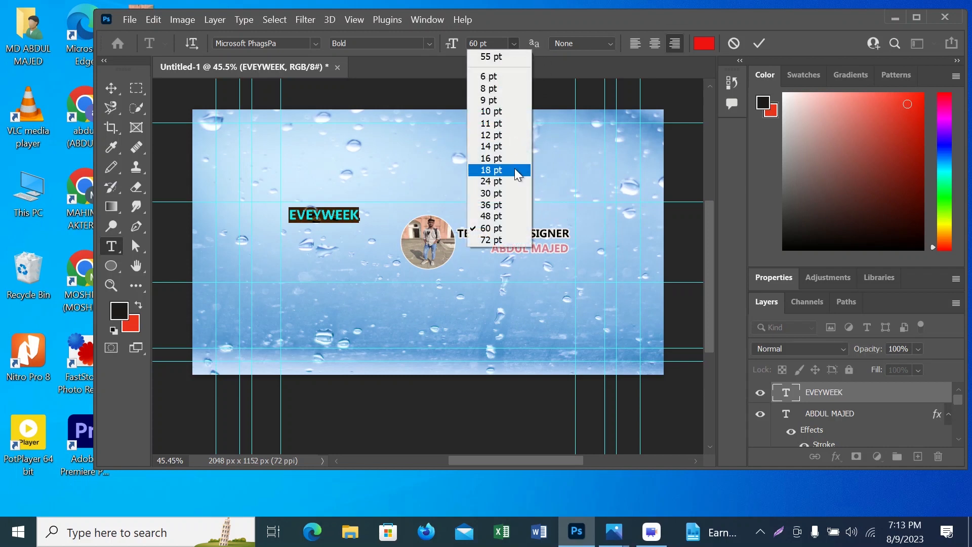
click(486, 240)
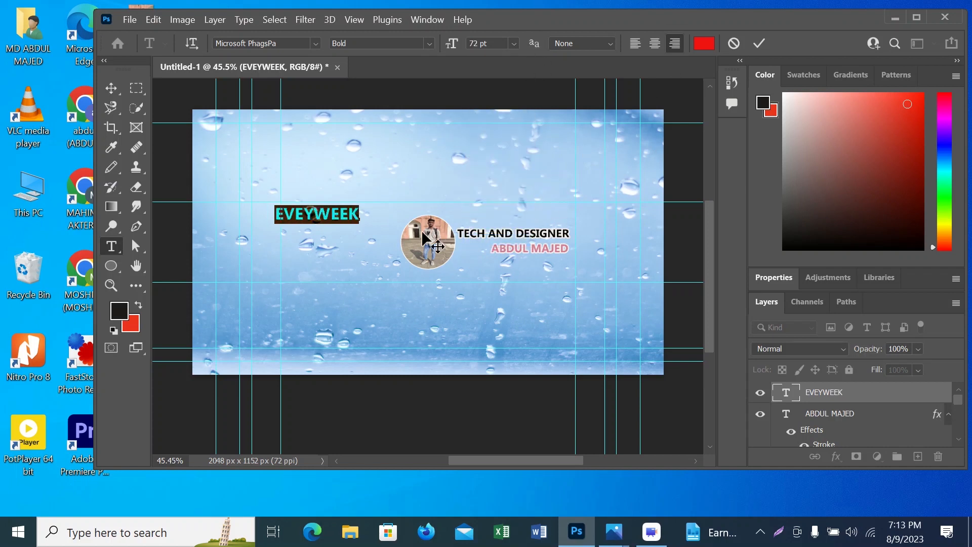
drag(376, 216, 404, 218)
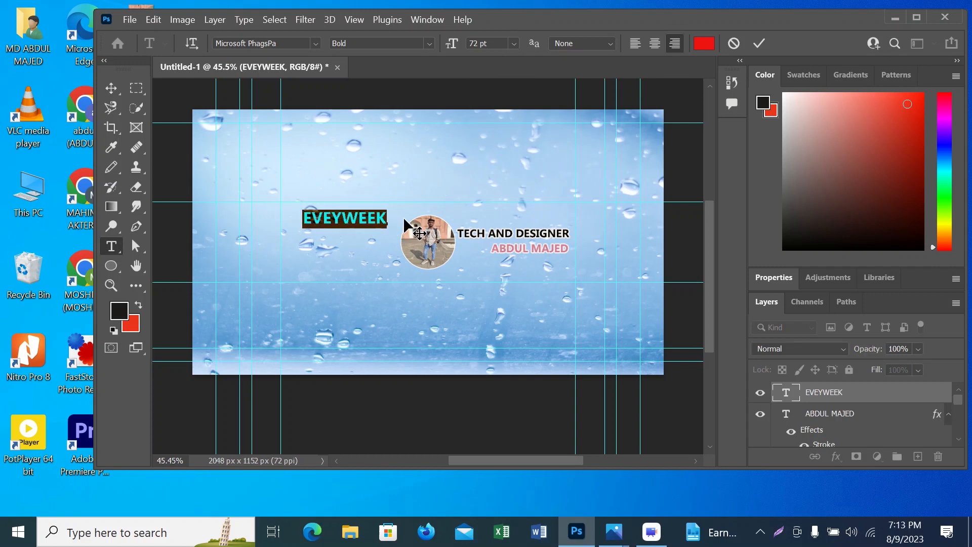
Make the EVEYWEEK text blue and settle it slightly further left of the portrait.
click(704, 46)
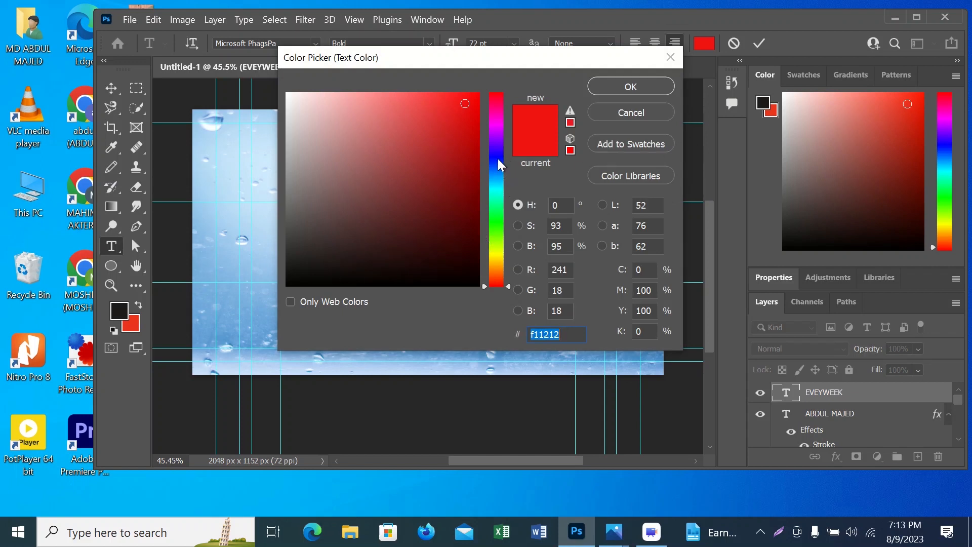
click(497, 159)
click(455, 111)
click(635, 84)
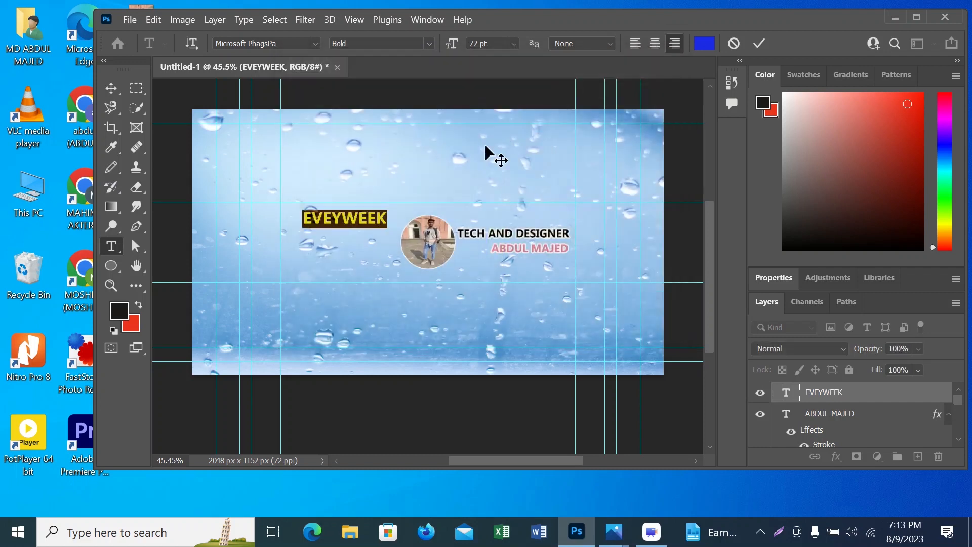
drag(433, 210, 393, 209)
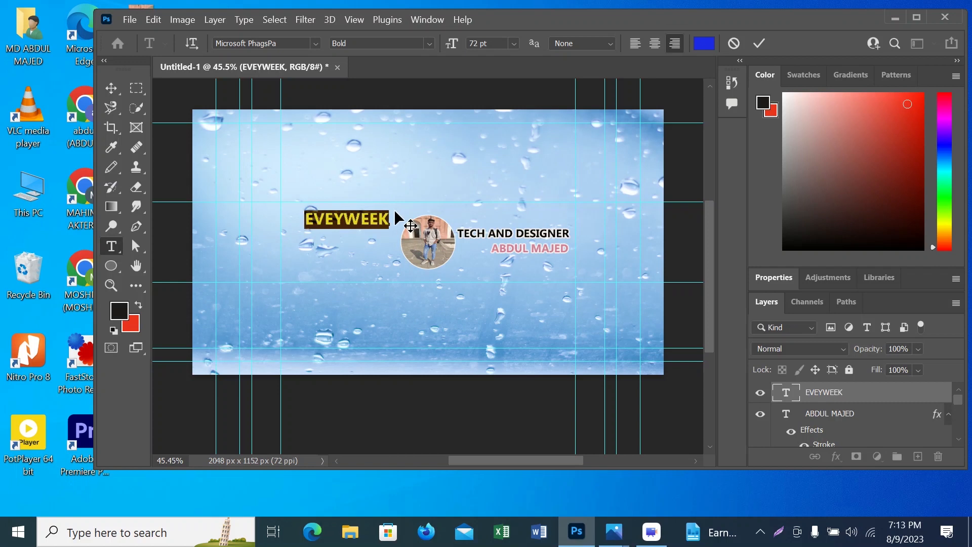
drag(394, 209, 392, 212)
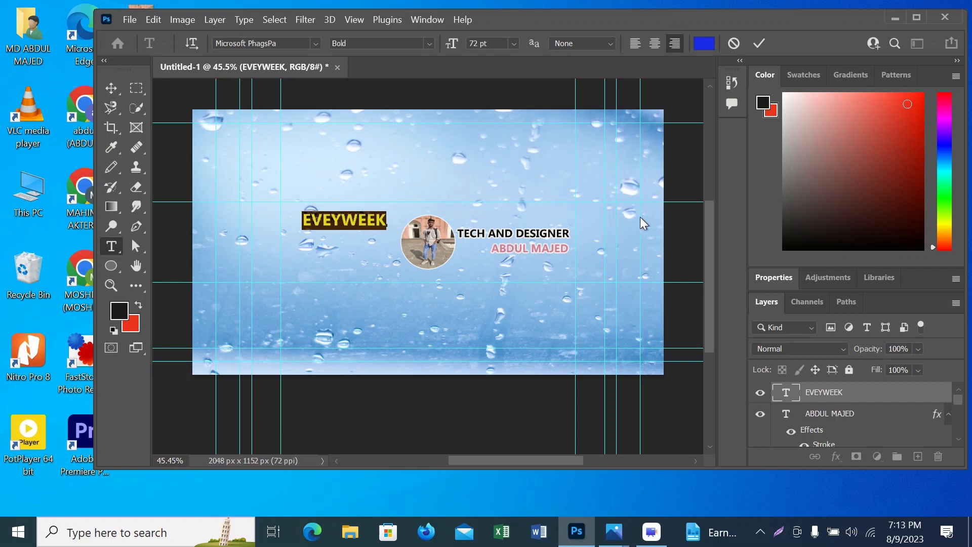
drag(397, 215, 382, 215)
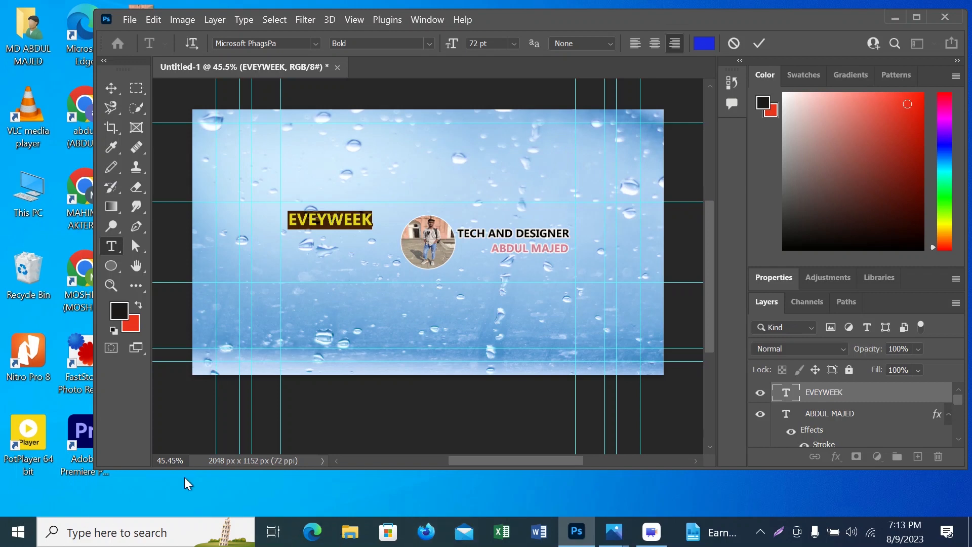
Commit the EVEYWEEK edit and adjust its layer Fill to 90%.
click(858, 398)
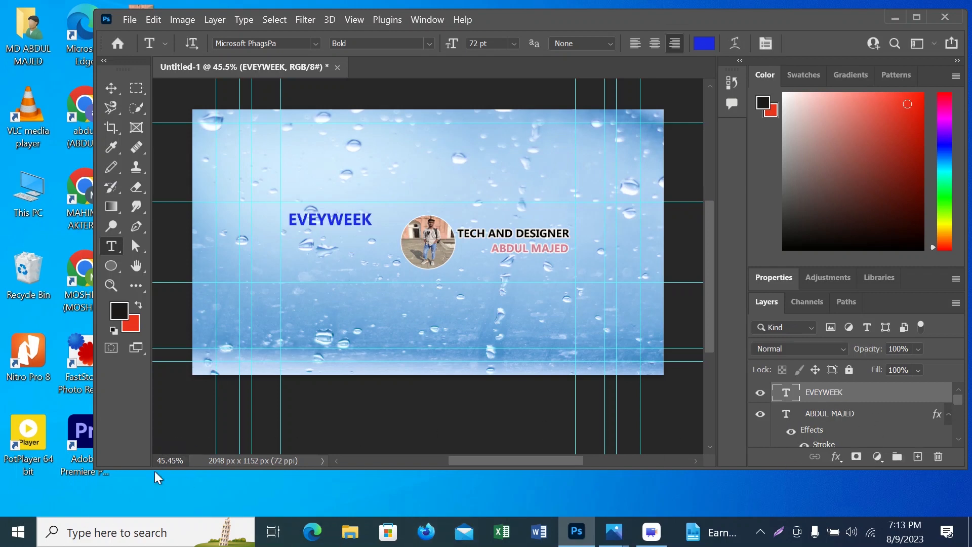
double_click(784, 394)
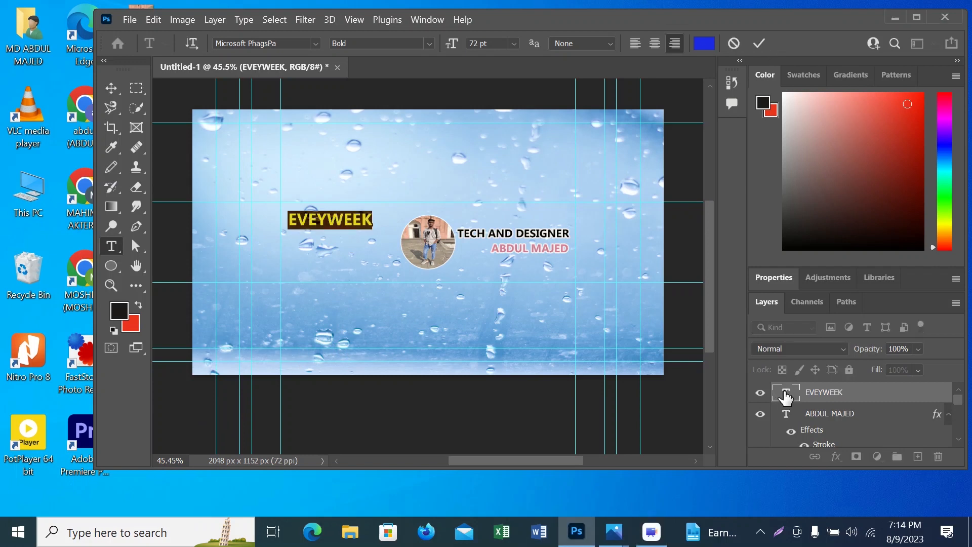
click(785, 393)
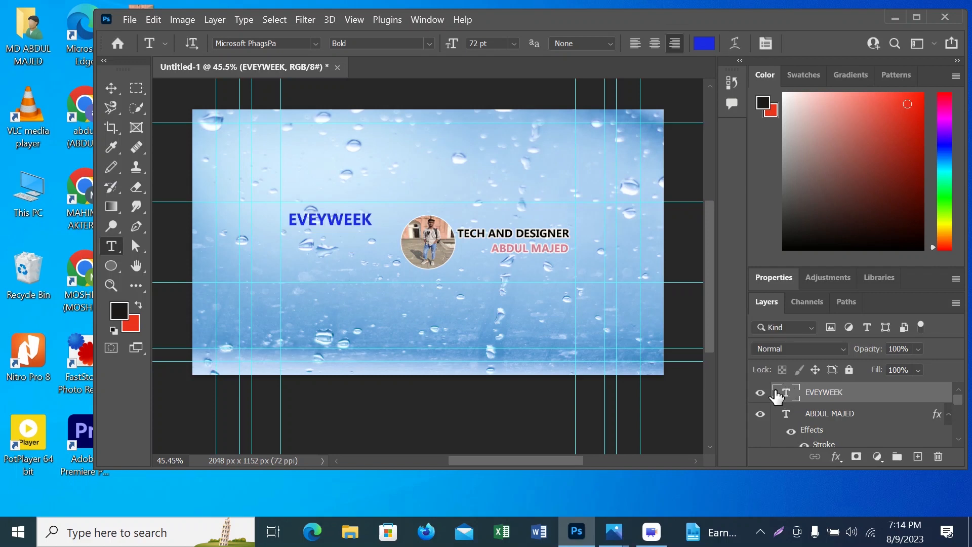
double_click(829, 392)
click(830, 392)
double_click(830, 392)
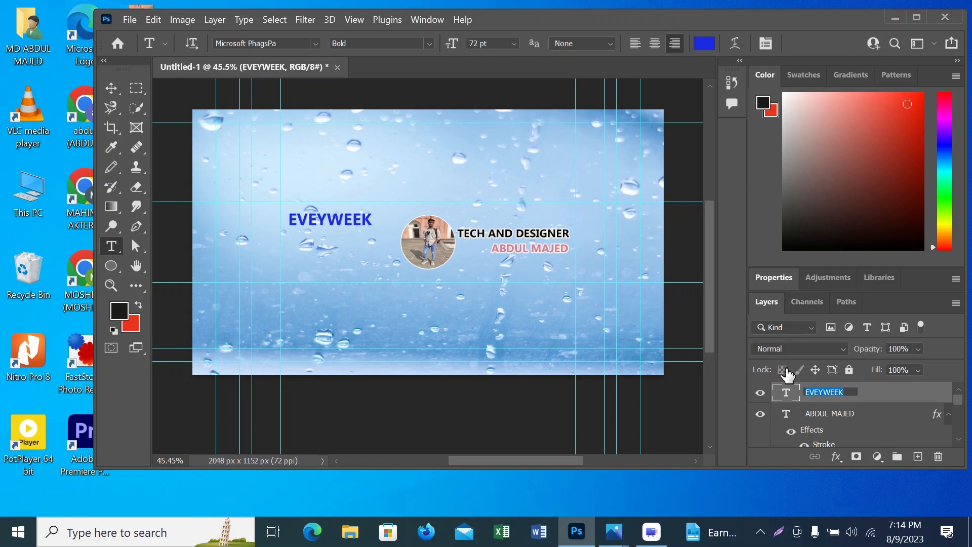
click(916, 366)
drag(937, 384, 934, 384)
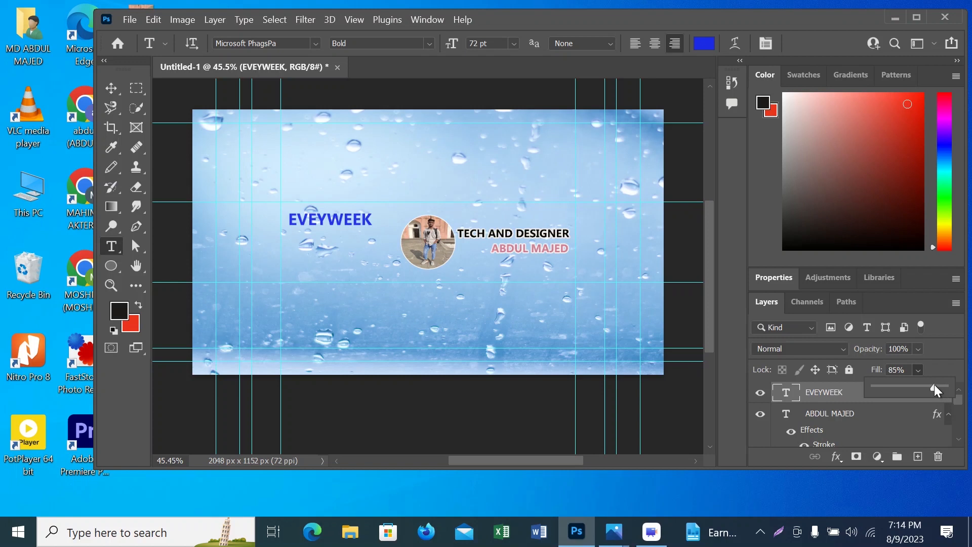
drag(933, 384, 936, 384)
click(743, 382)
Add a 5 px outline Stroke to EVEYWEEK and restore its Fill to 100%.
right_click(878, 391)
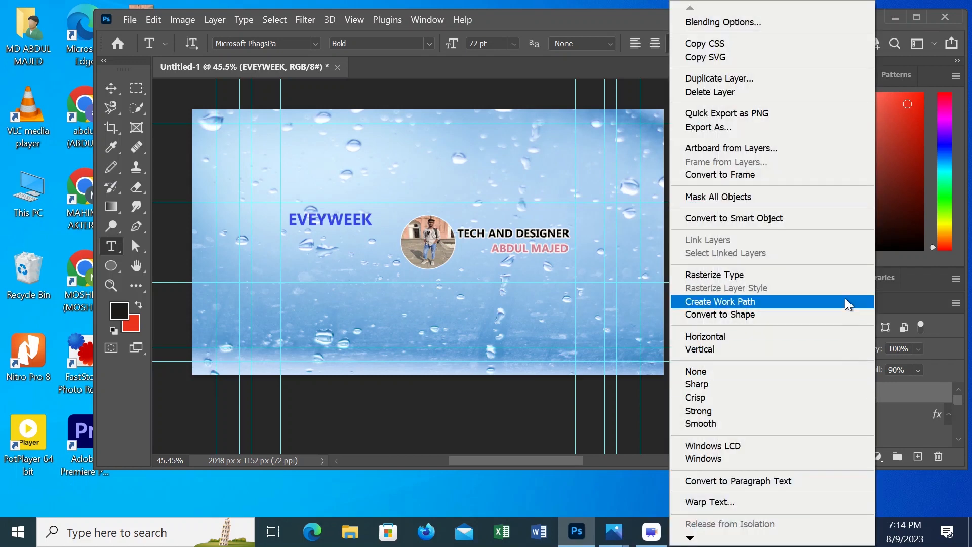
click(729, 20)
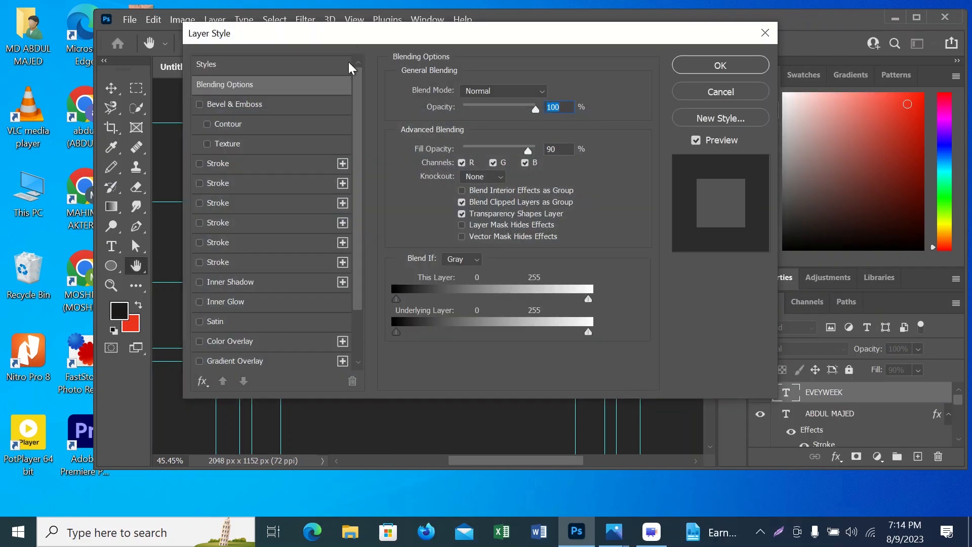
click(344, 163)
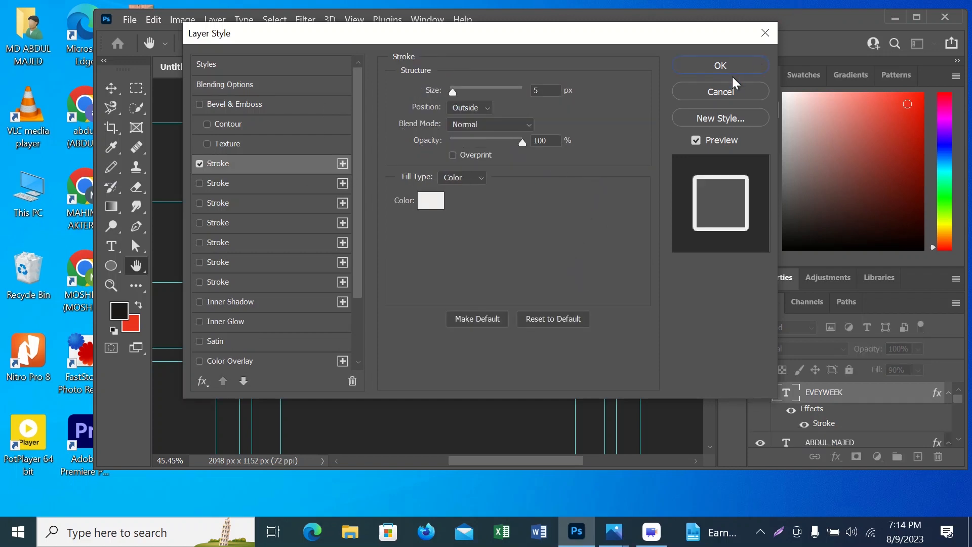
click(722, 65)
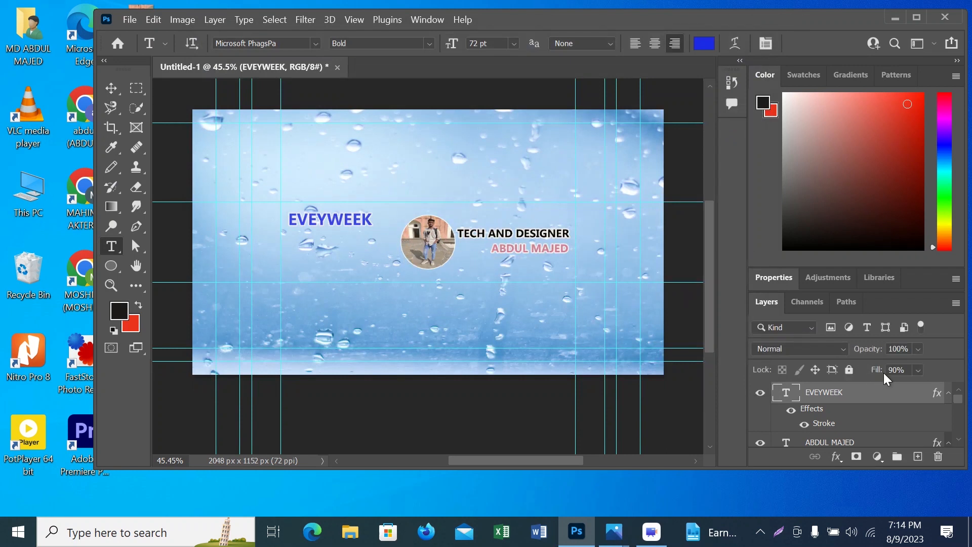
click(917, 368)
drag(943, 385, 966, 387)
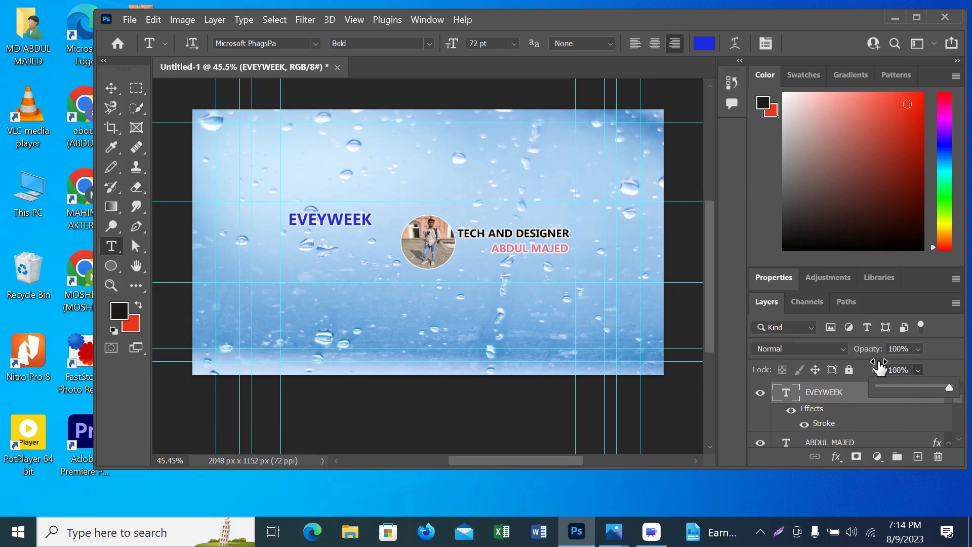
click(730, 381)
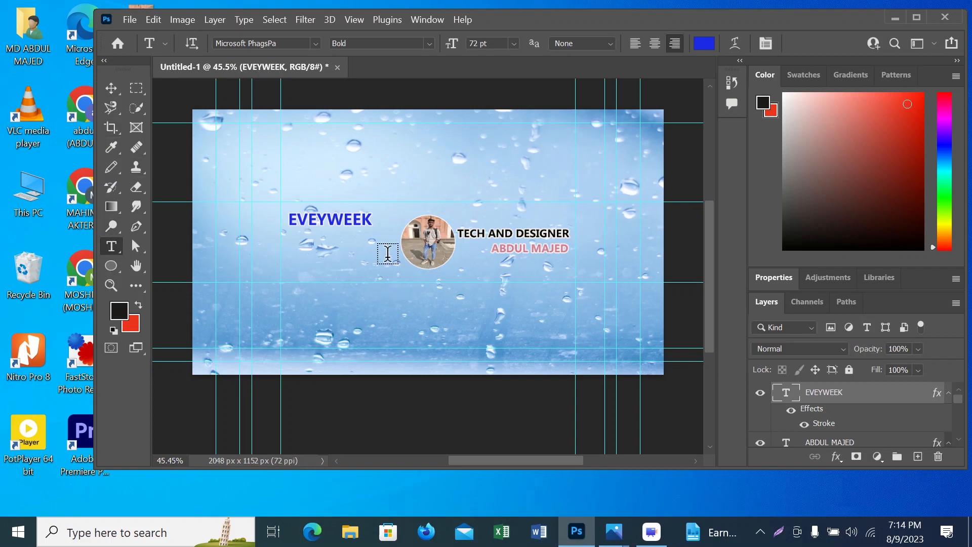
click(325, 246)
Add a blue NEW VIDEO text line directly under EVEYWEEK and commit it.
drag(359, 245, 417, 239)
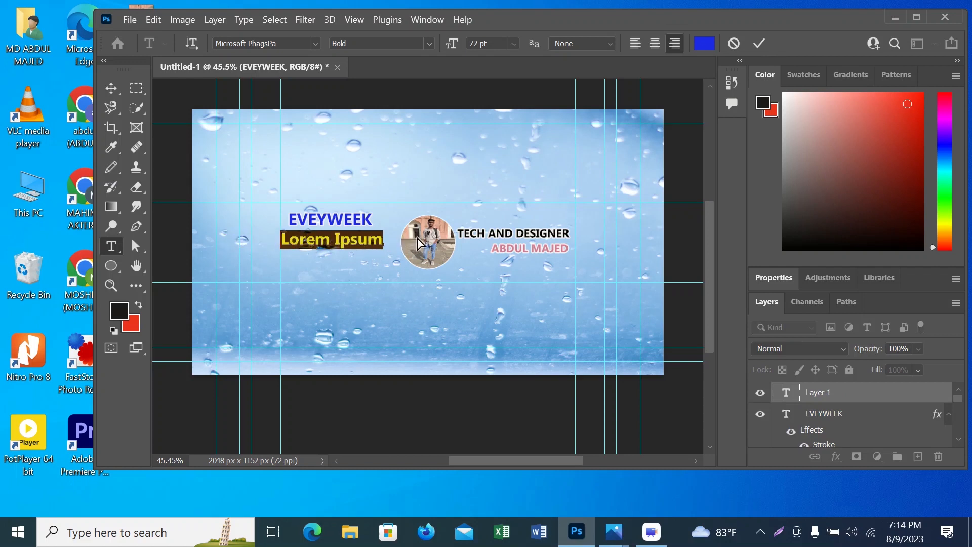
text(NEW )
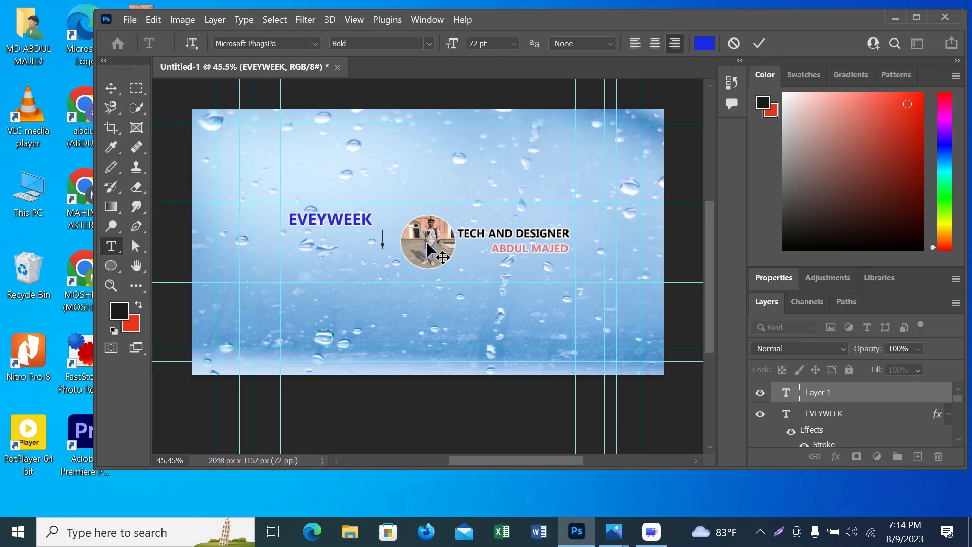
text(VIDEO)
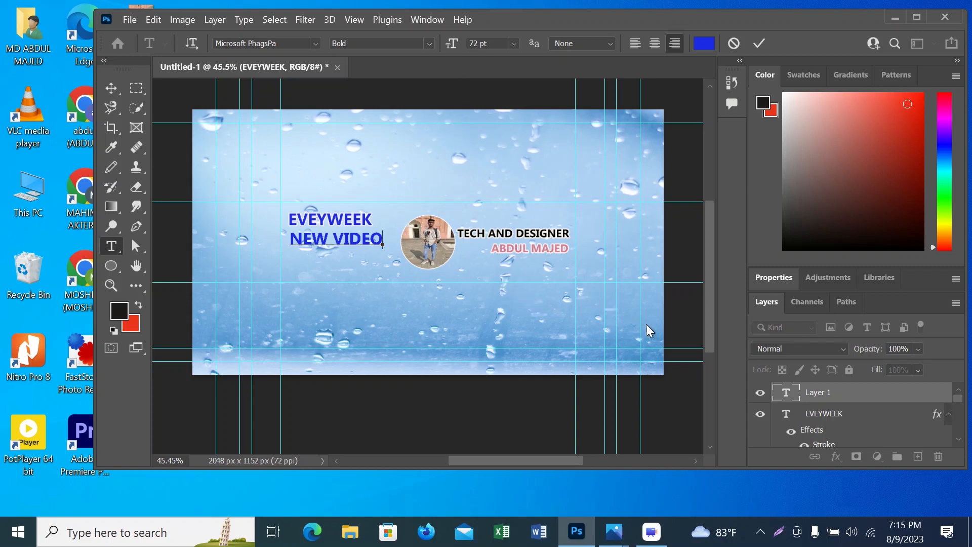
click(790, 395)
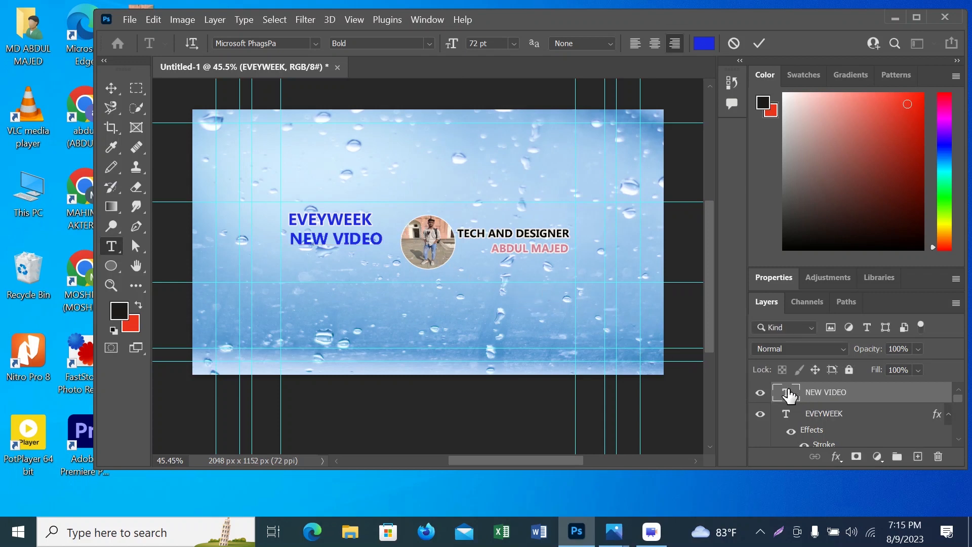
Set the NEW VIDEO text to 60 pt and nudge it up closer under EVEYWEEK.
key(ctrl+a)
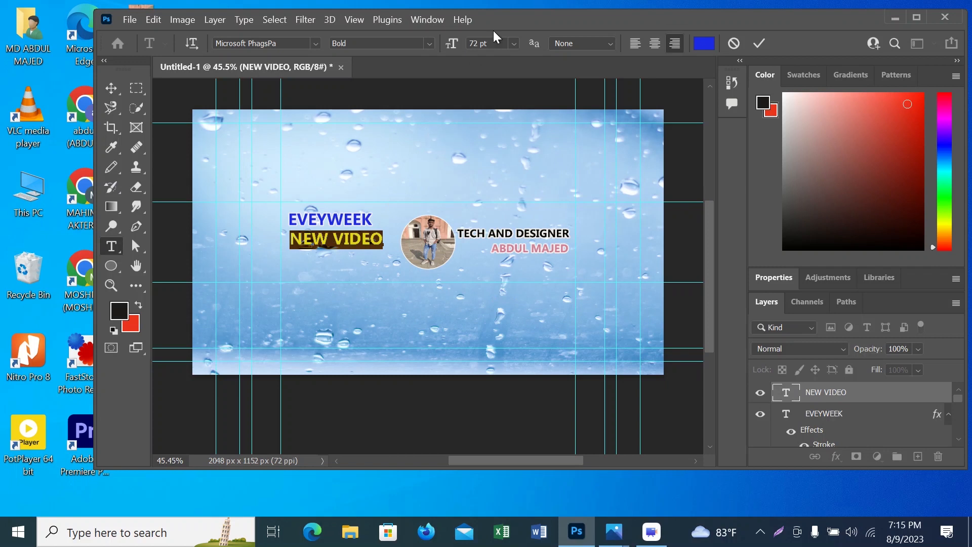
click(513, 43)
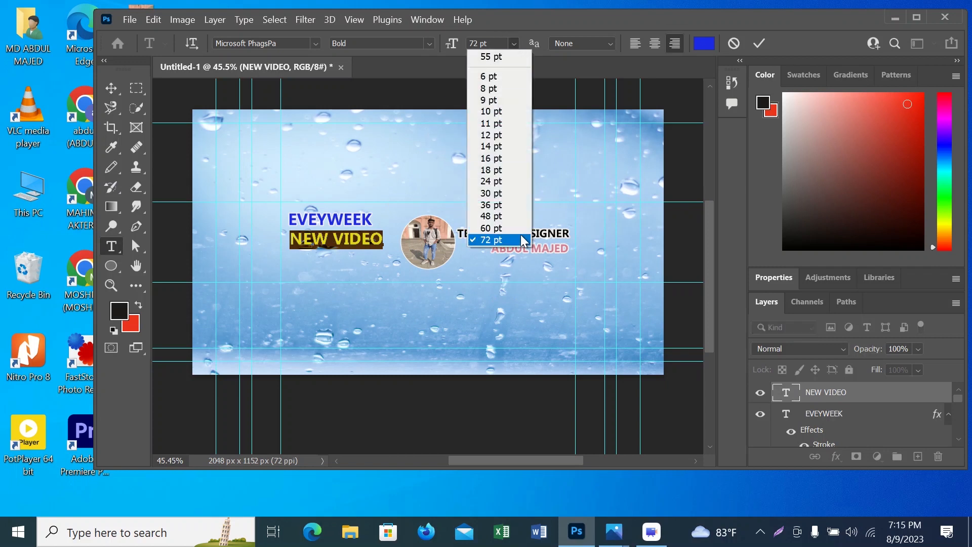
click(477, 228)
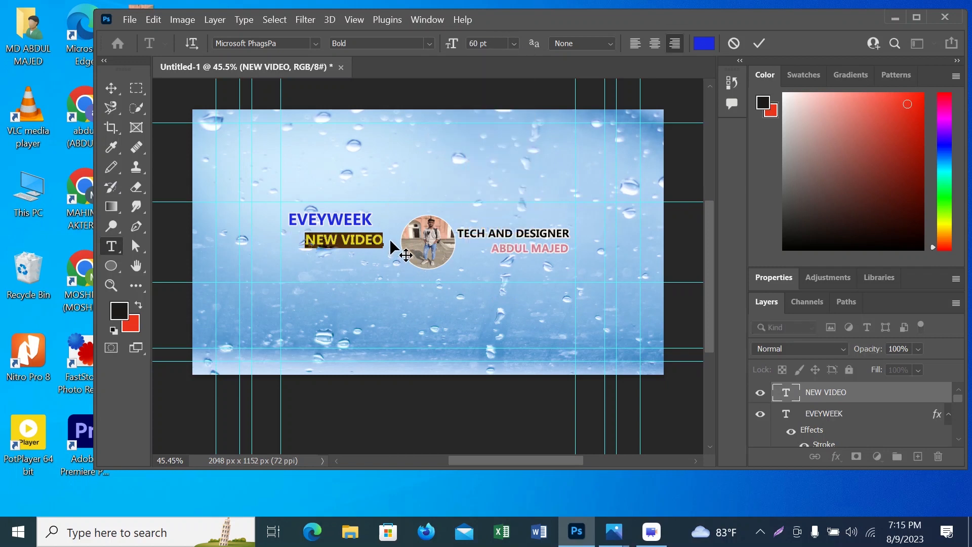
drag(389, 239, 374, 234)
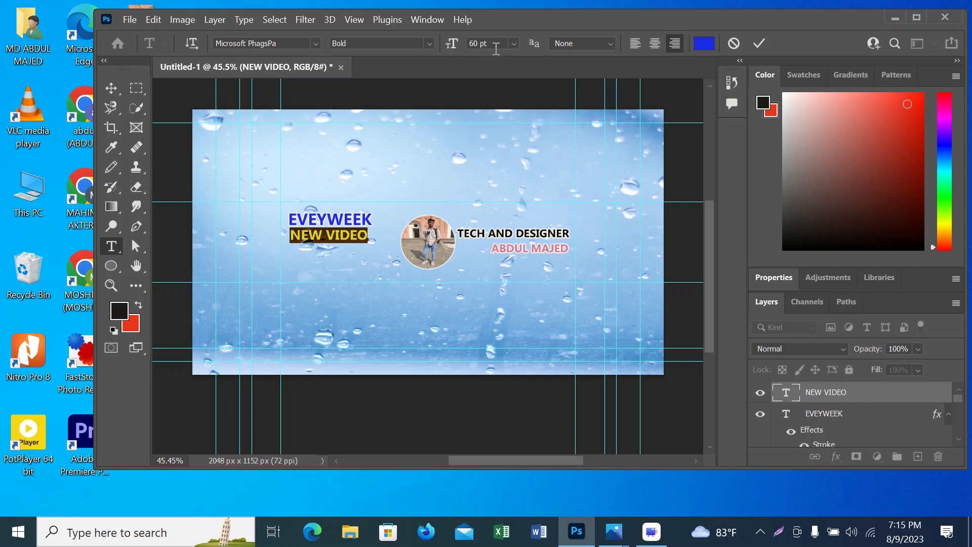
Recolour the NEW VIDEO text magenta (e31ce5) and commit the edit.
click(704, 44)
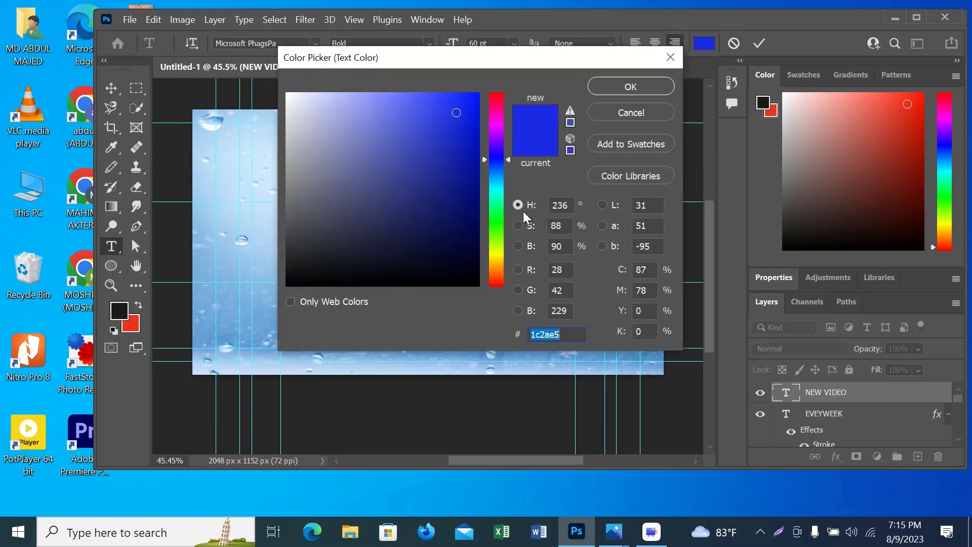
click(498, 126)
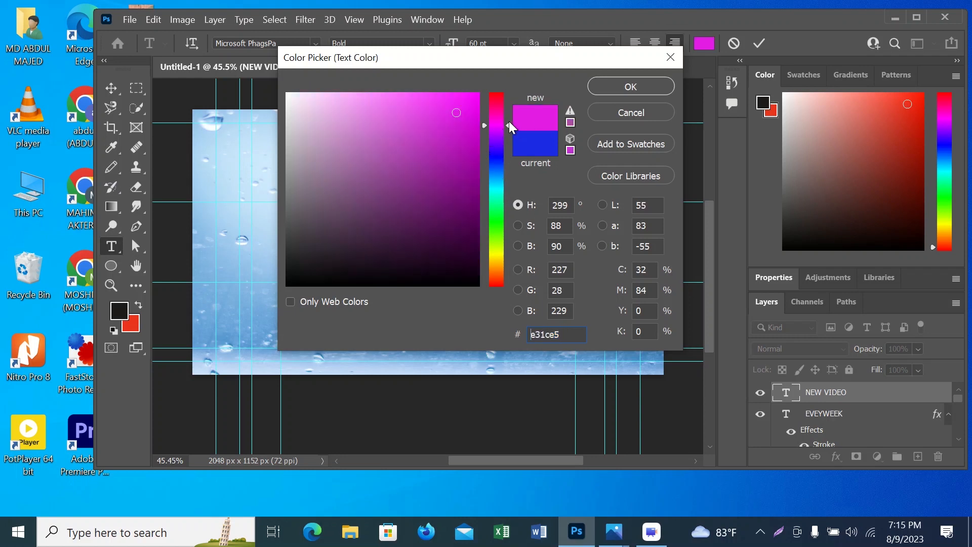
click(628, 87)
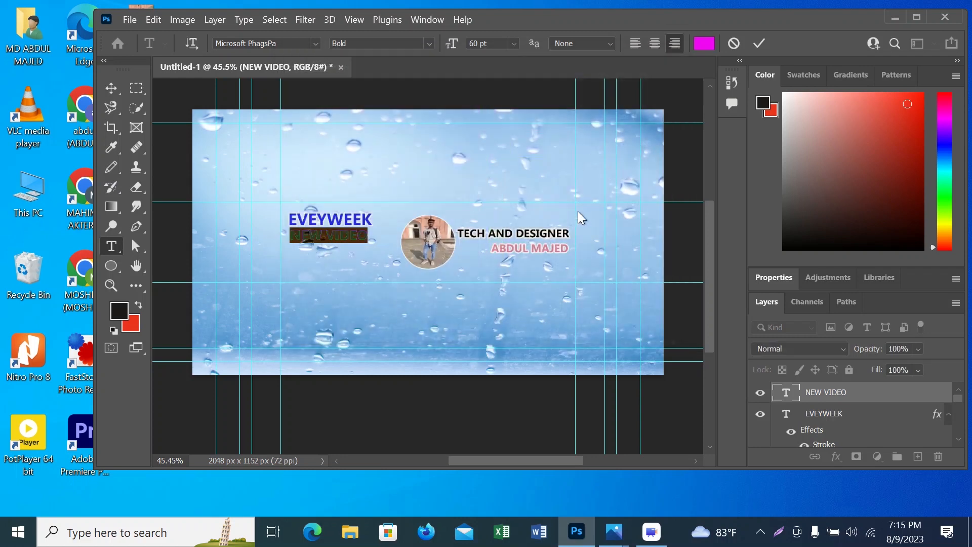
click(899, 393)
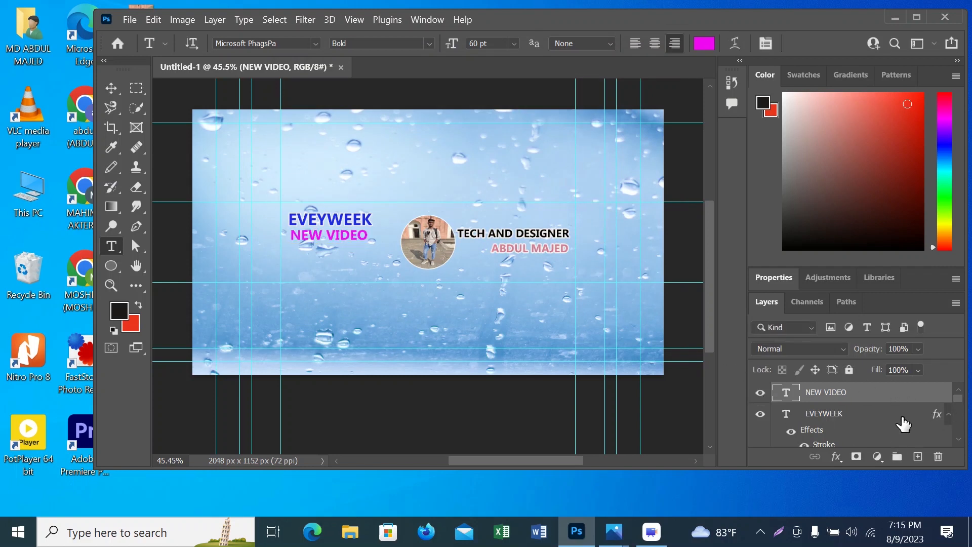
Give the NEW VIDEO layer a 5 px outside Stroke layer style.
right_click(898, 396)
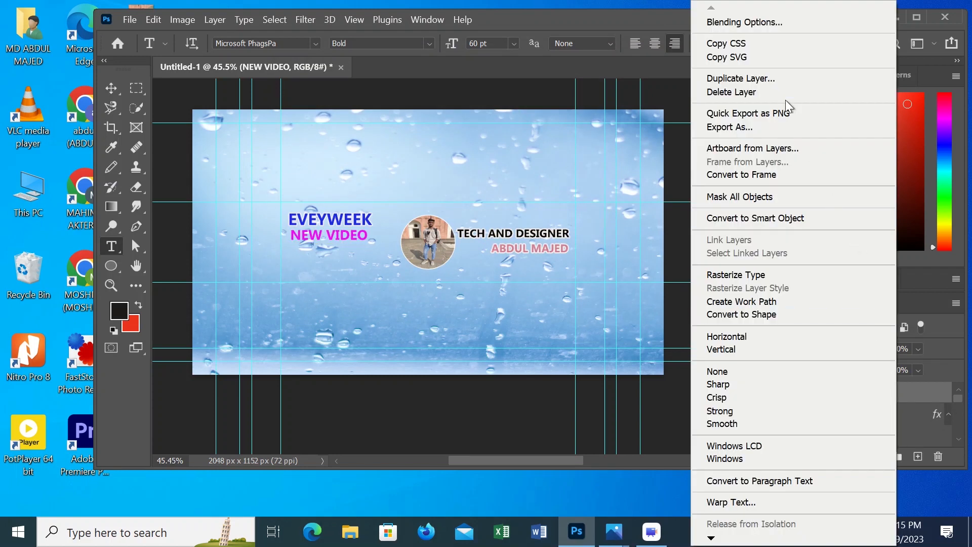
click(754, 26)
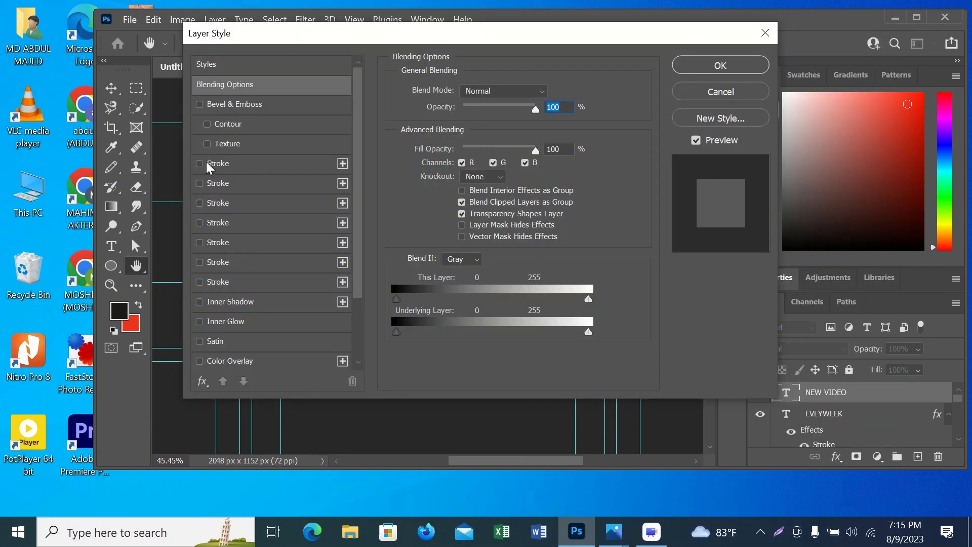
click(208, 163)
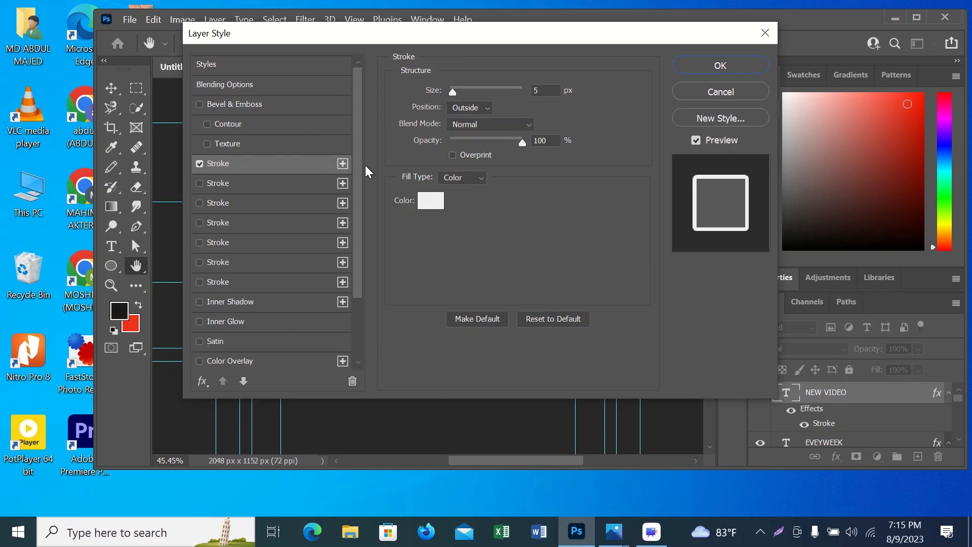
click(736, 65)
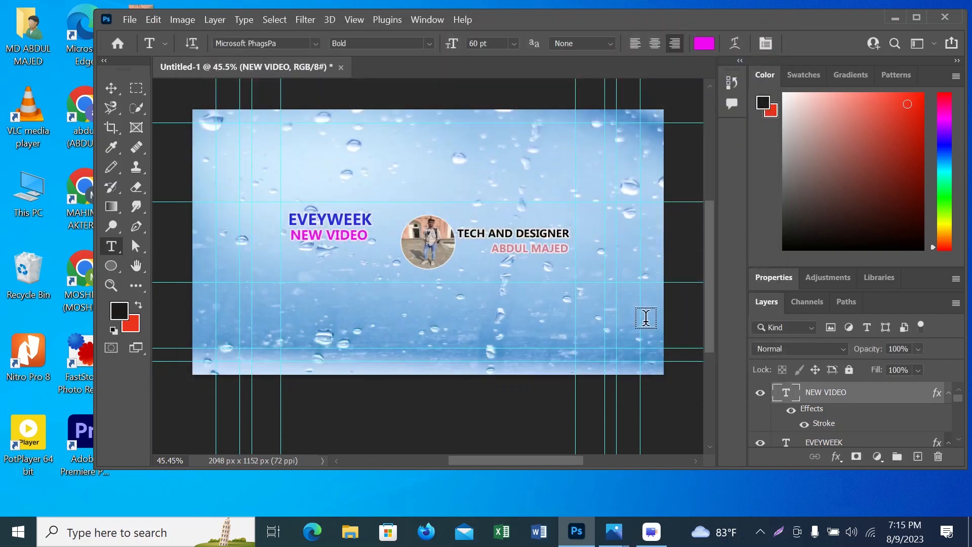
Lower the NEW VIDEO layer's fill to 84%.
right_click(871, 401)
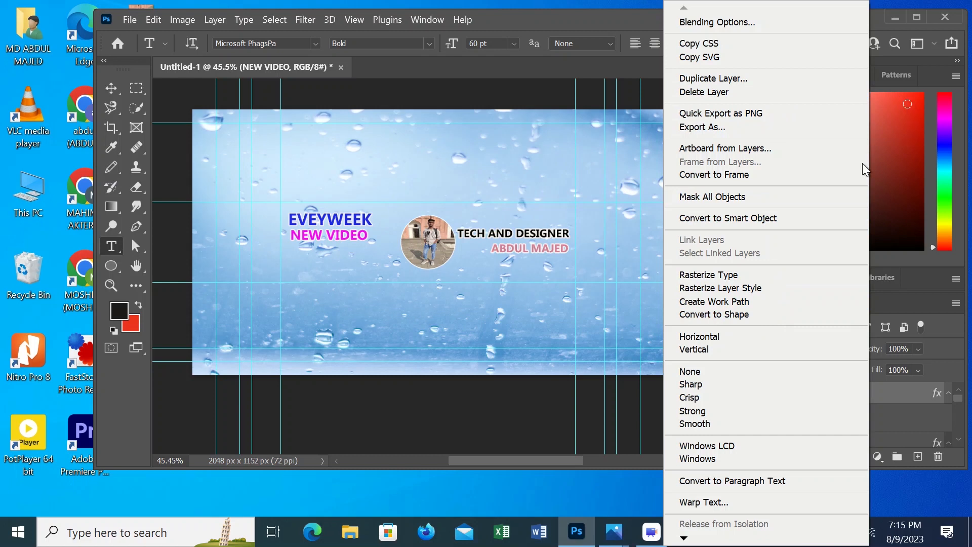
click(655, 93)
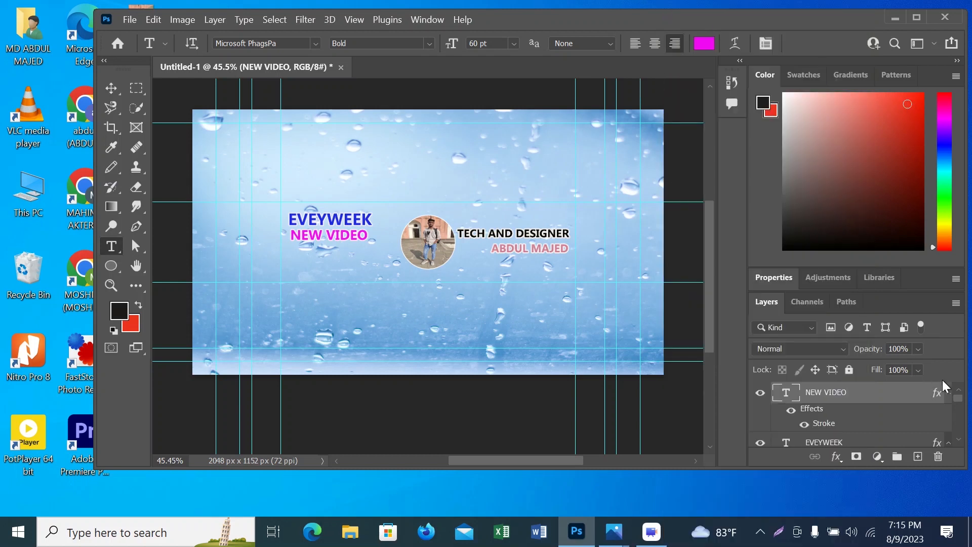
click(918, 370)
drag(943, 387, 928, 387)
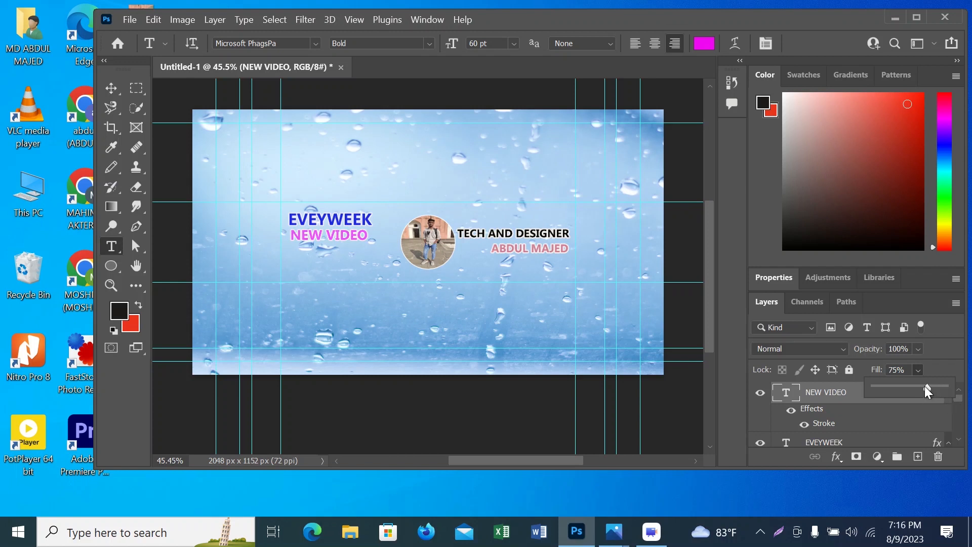
drag(928, 384, 934, 384)
click(111, 87)
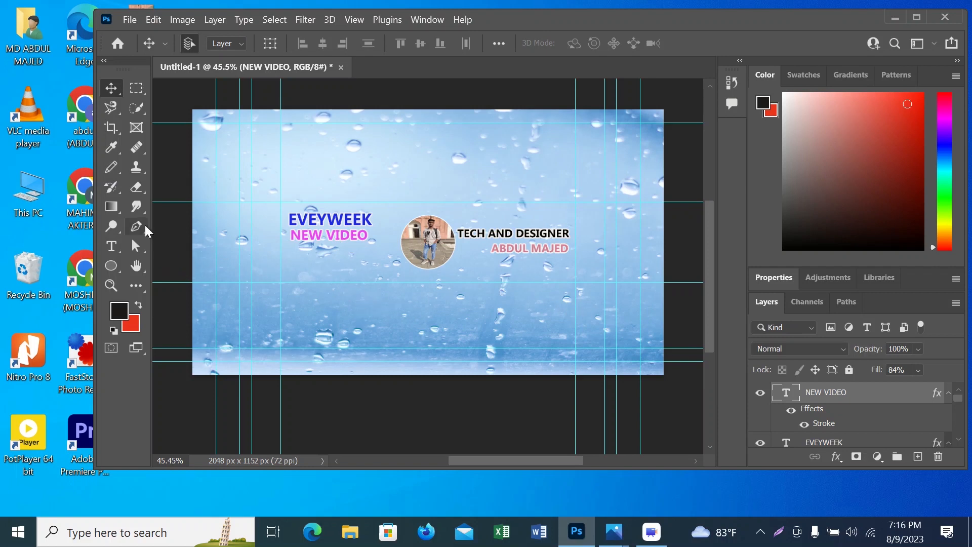
Place the Screenshot_25-removebg-preview YouTube icon from Downloads as an embedded image.
click(122, 21)
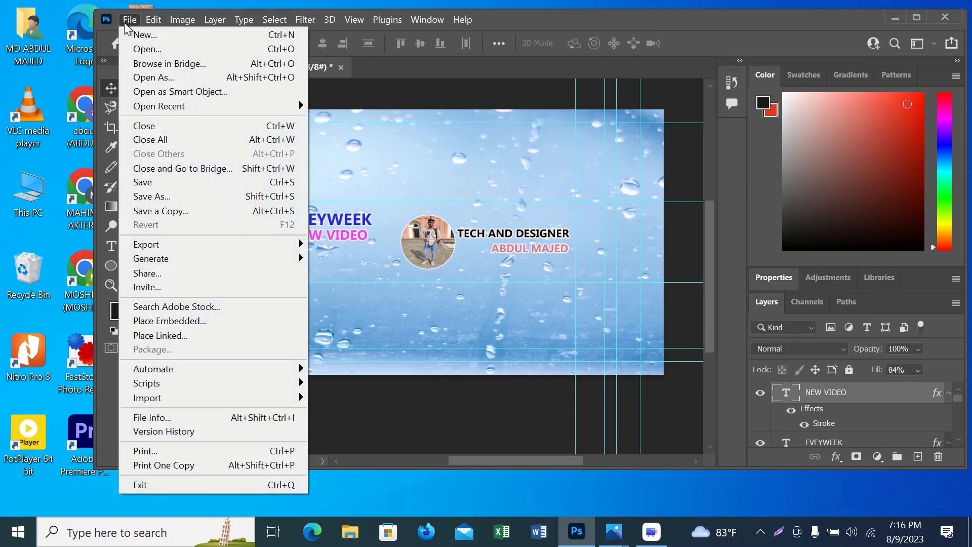
click(157, 320)
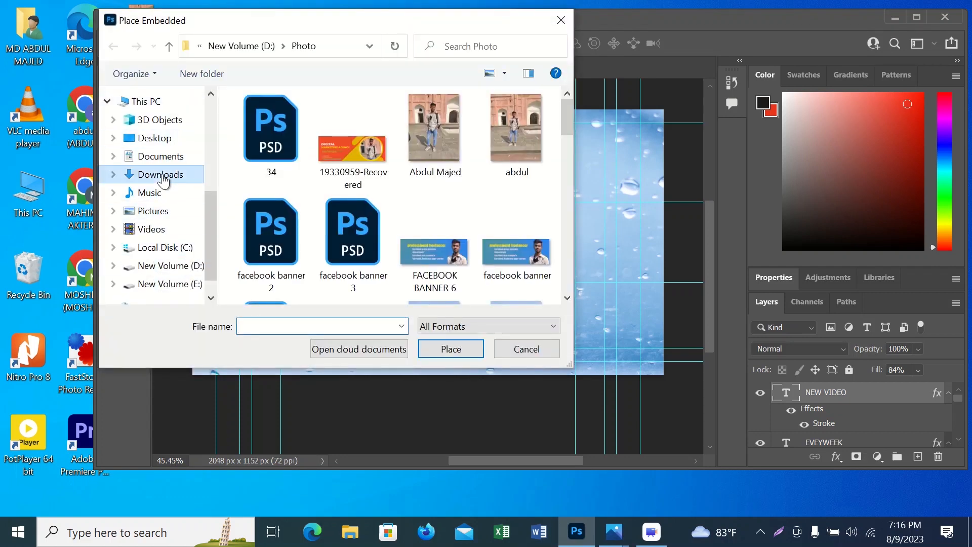
click(161, 174)
click(323, 144)
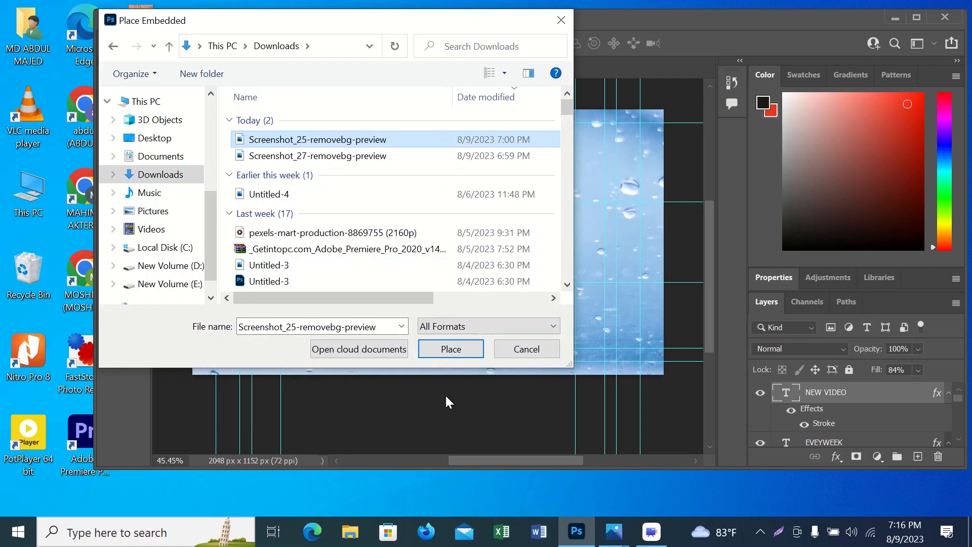
click(452, 350)
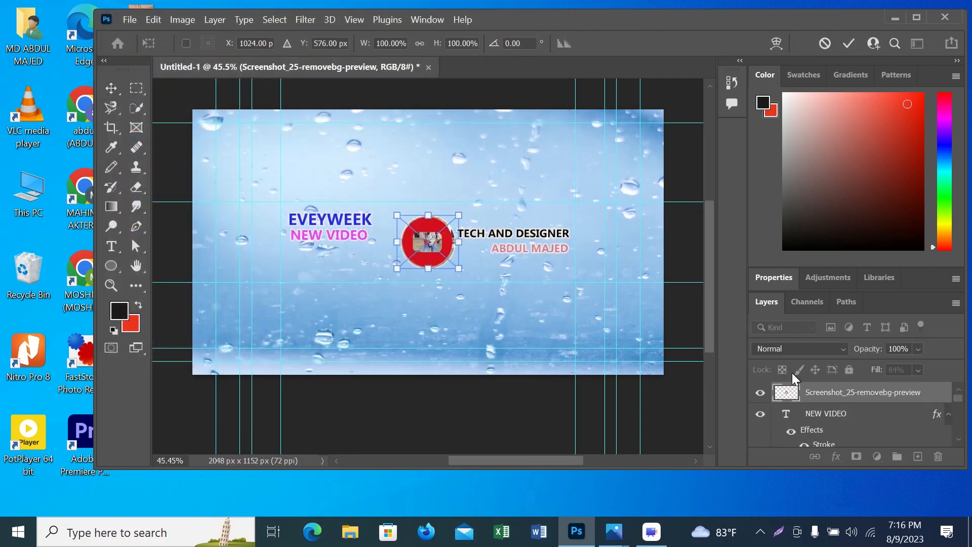
Scale the YouTube icon to about 35% × 37% and position it below NEW VIDEO.
drag(426, 241, 321, 261)
drag(356, 290, 306, 258)
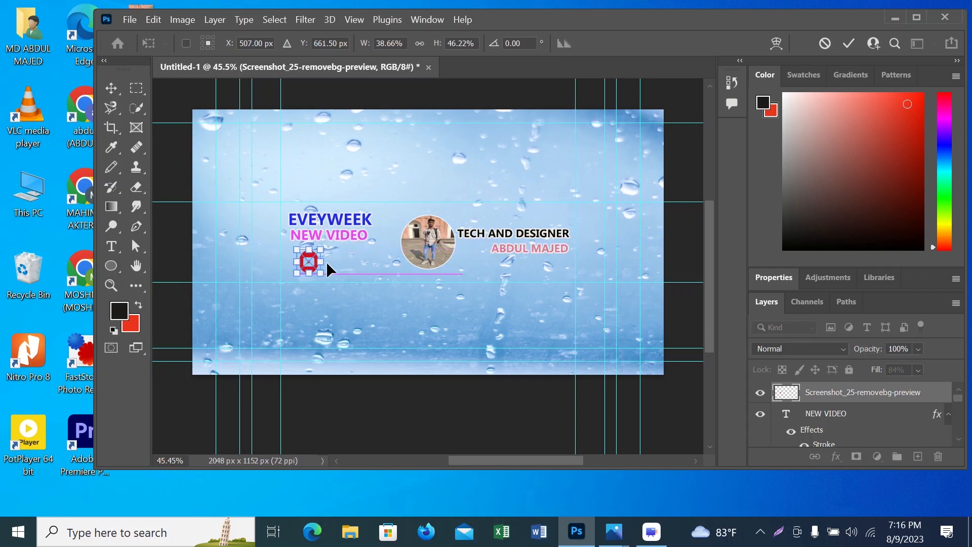
drag(319, 272, 318, 267)
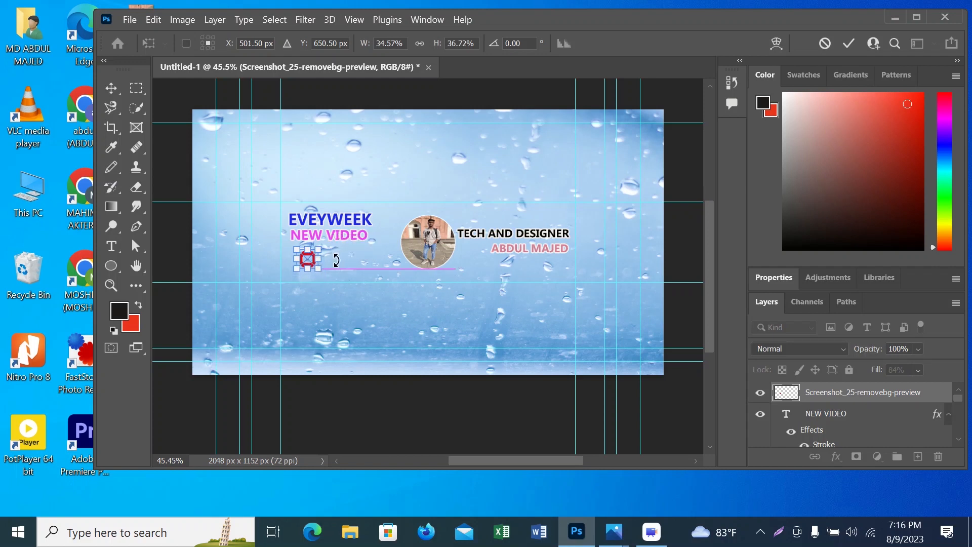
click(111, 92)
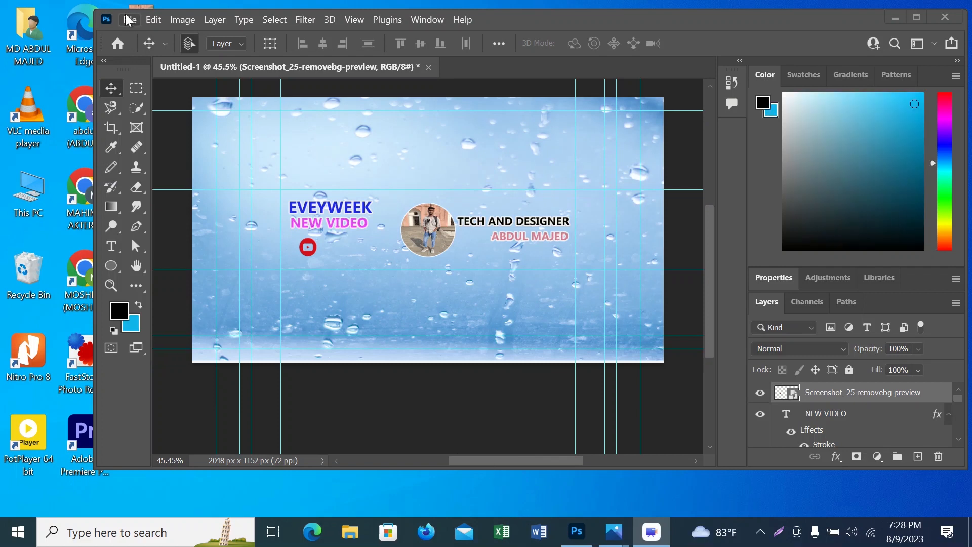
Place the Screenshot_27-removebg-preview Facebook icon as an embedded image.
click(129, 20)
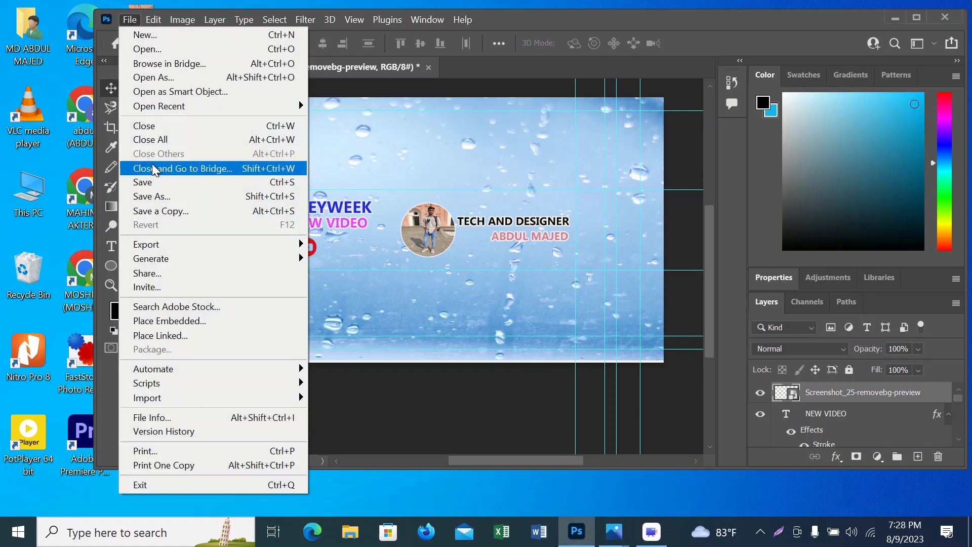
click(165, 320)
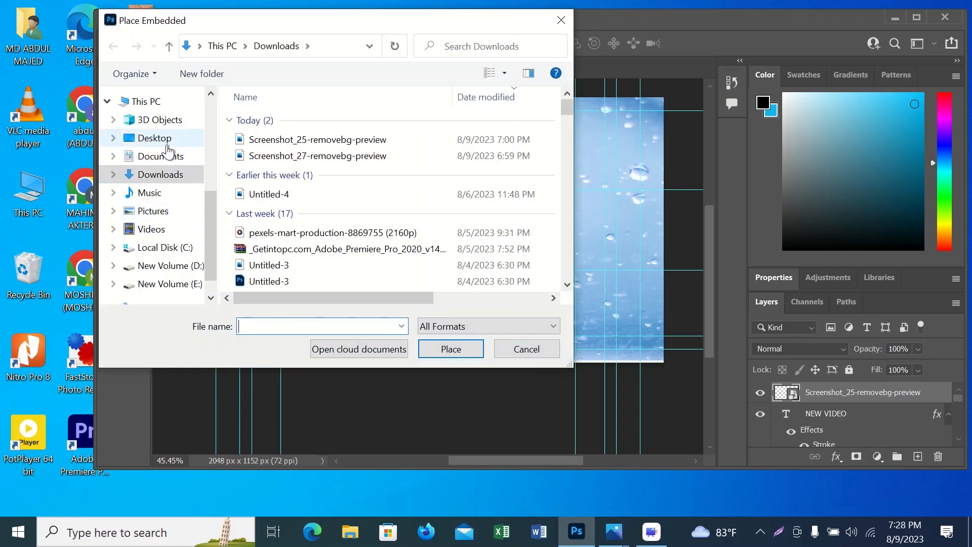
click(271, 156)
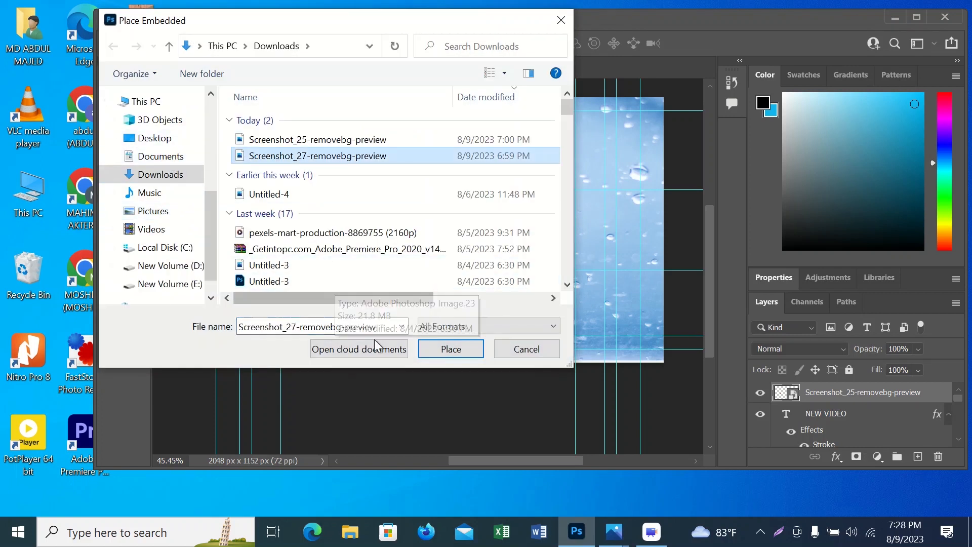
click(450, 348)
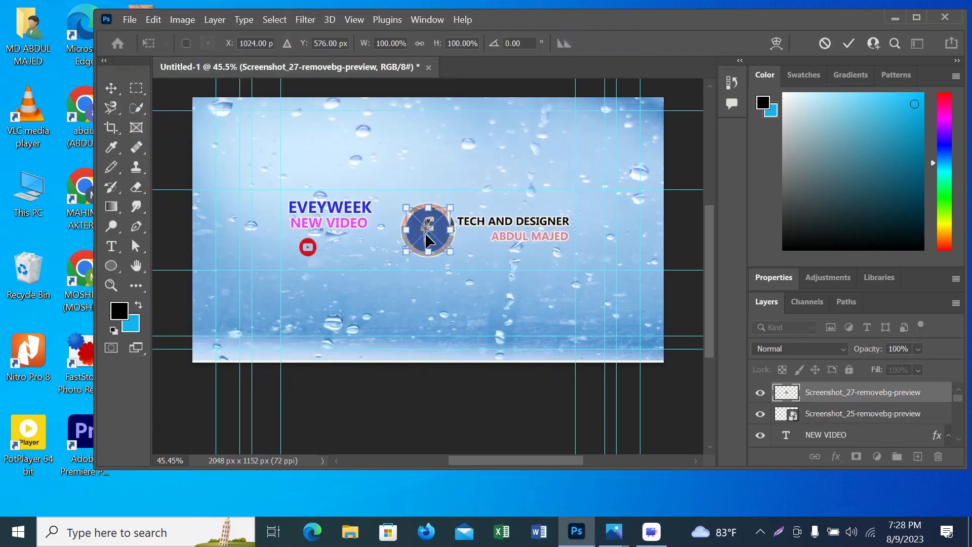
Shrink the Facebook icon and position it beside the YouTube icon under NEW VIDEO.
drag(429, 229, 348, 244)
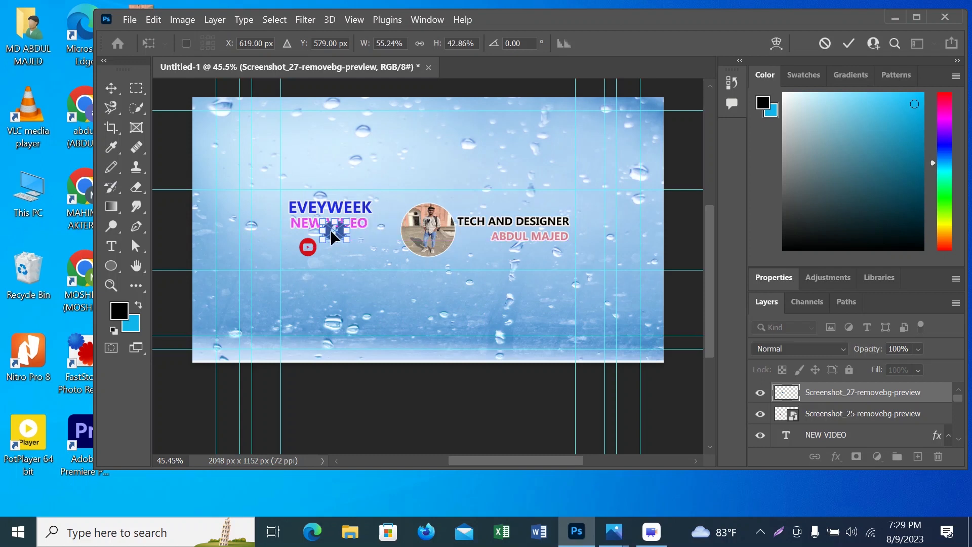
drag(334, 229, 340, 225)
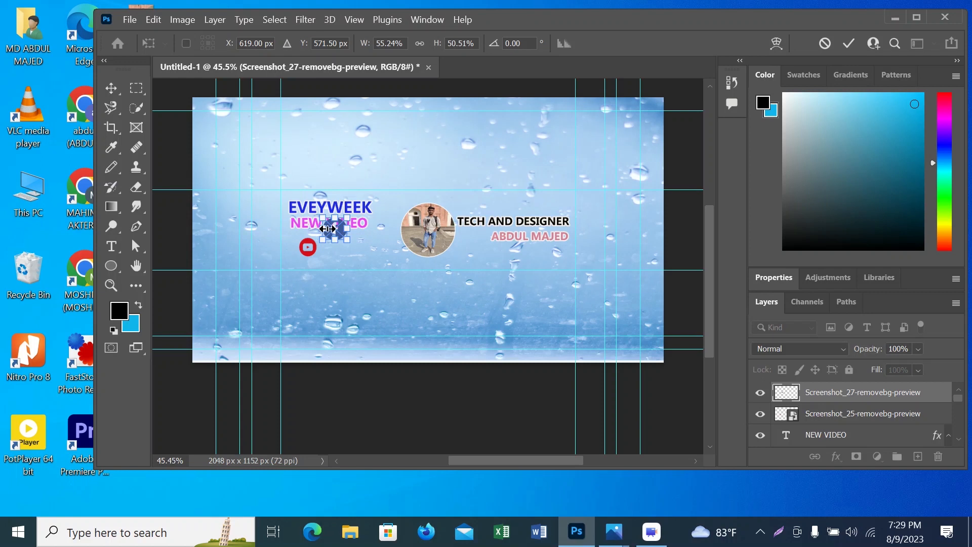
mouse_move(338, 234)
mouse_down()
mouse_move(355, 231)
mouse_move(340, 252)
mouse_up()
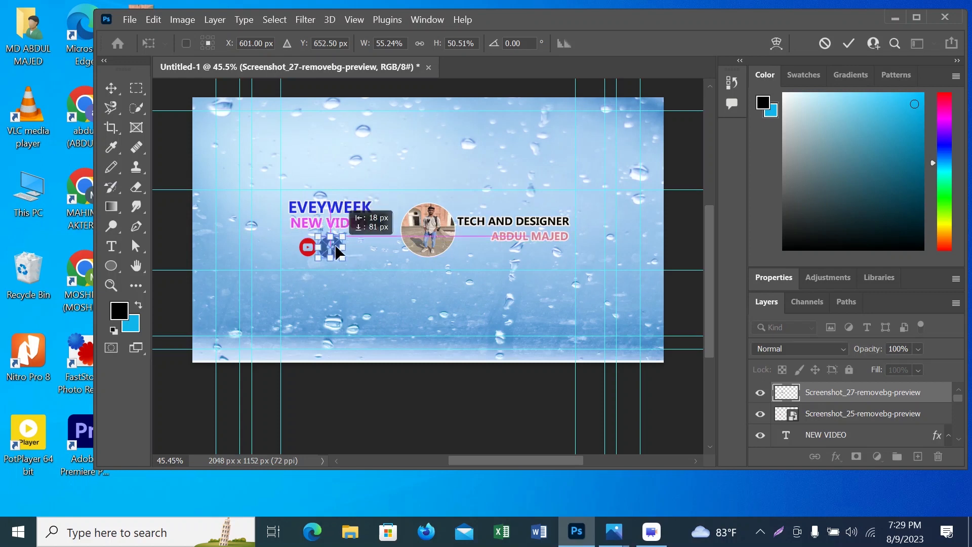
drag(338, 251, 339, 253)
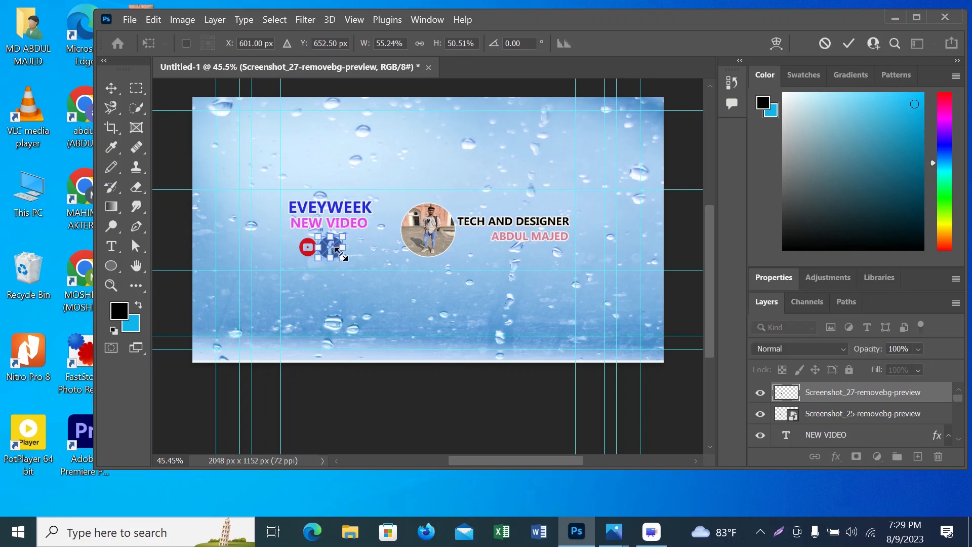
drag(338, 252, 335, 250)
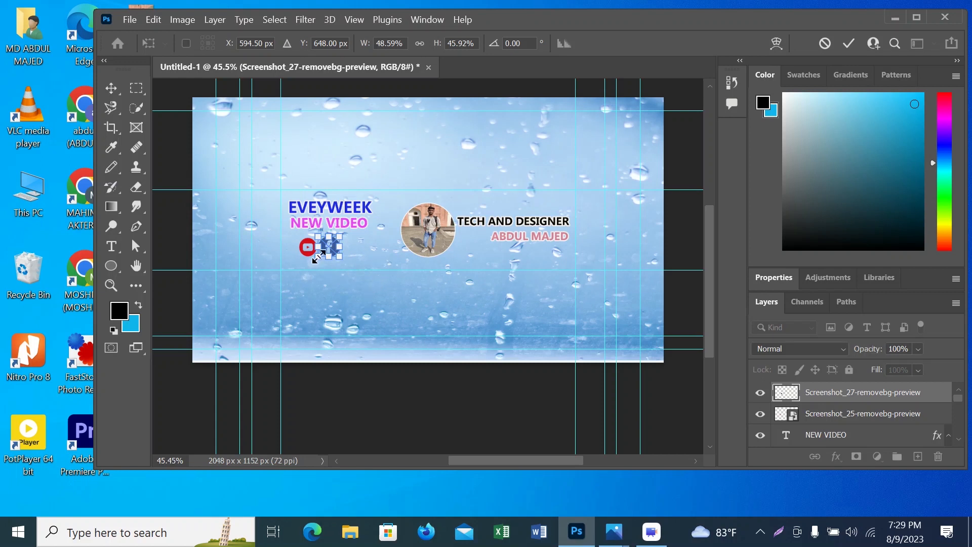
drag(339, 259, 338, 258)
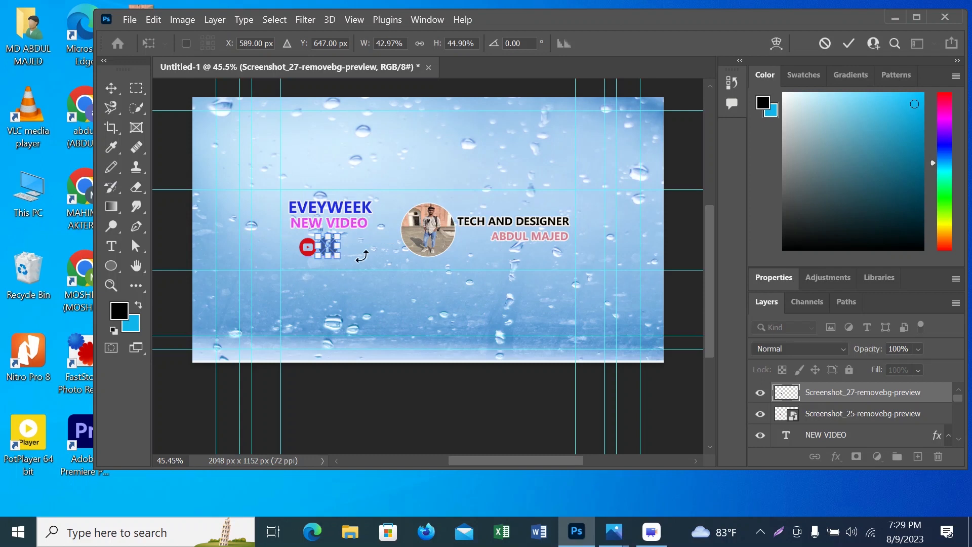
click(103, 79)
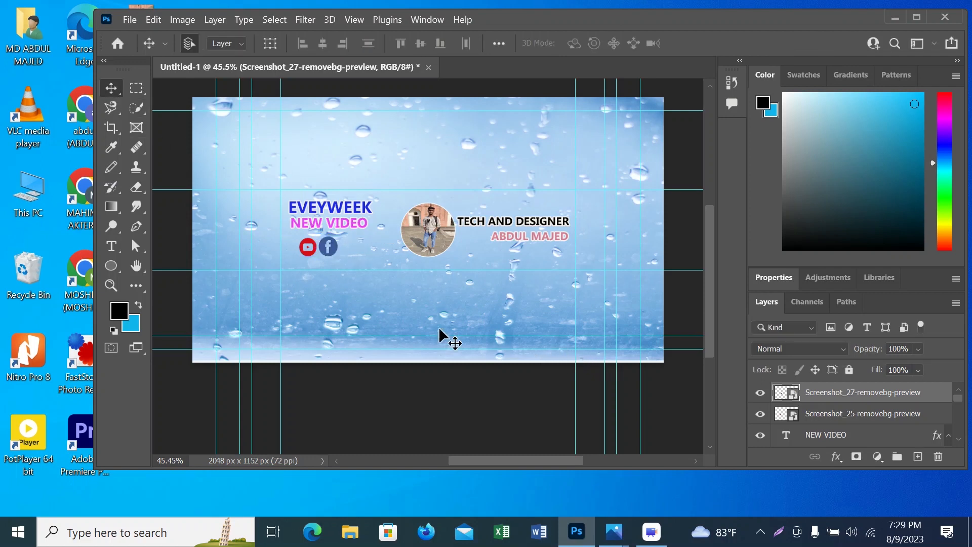
drag(333, 247, 334, 248)
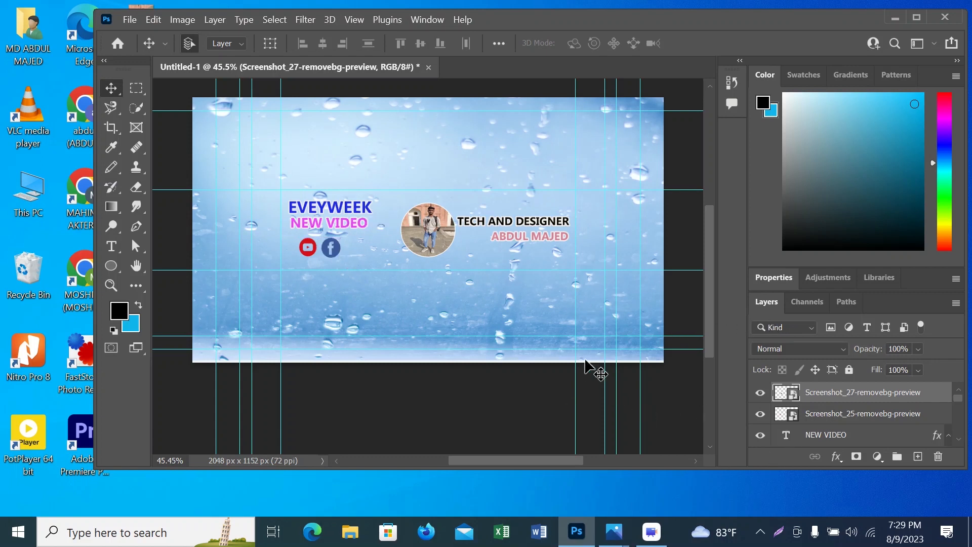
click(380, 391)
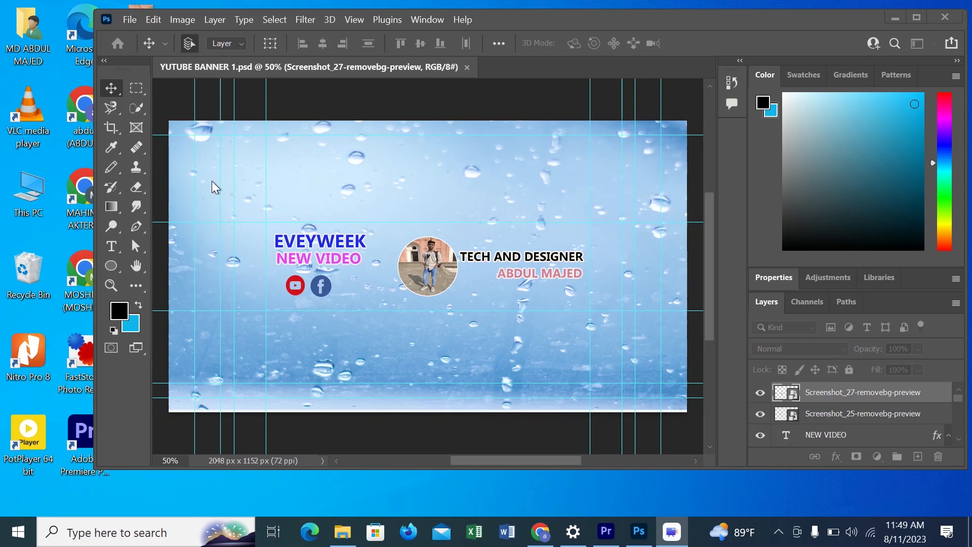
Save As on this computer into the Photo folder on New Volume (D:).
click(129, 20)
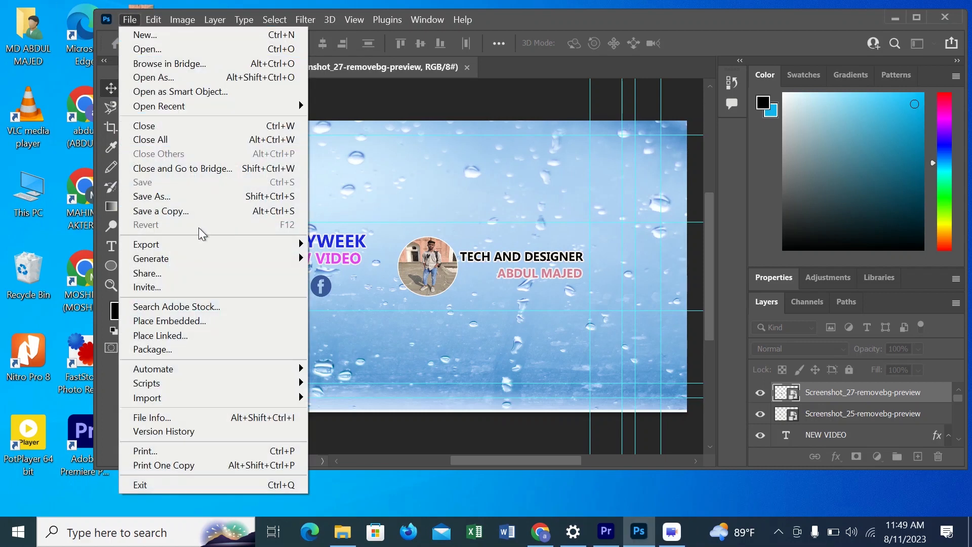
click(175, 196)
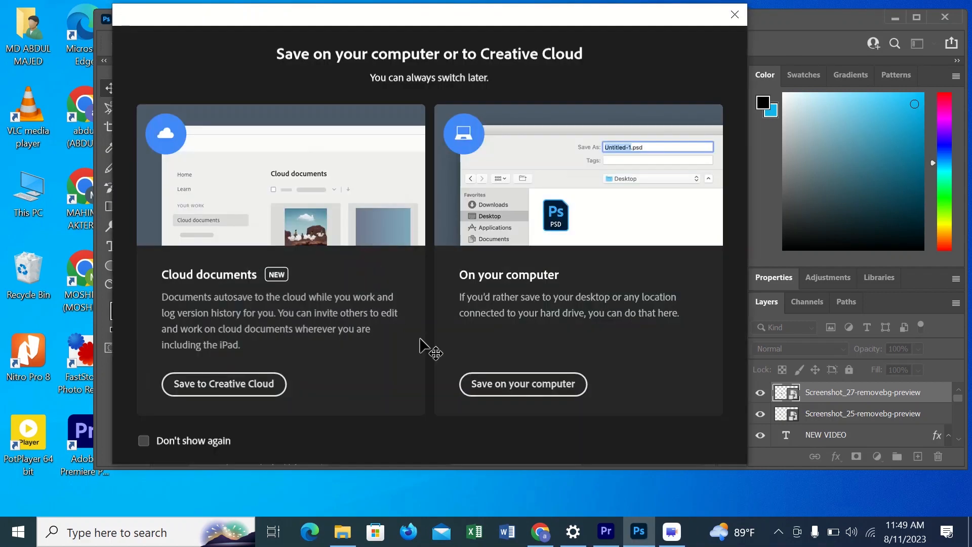
click(516, 397)
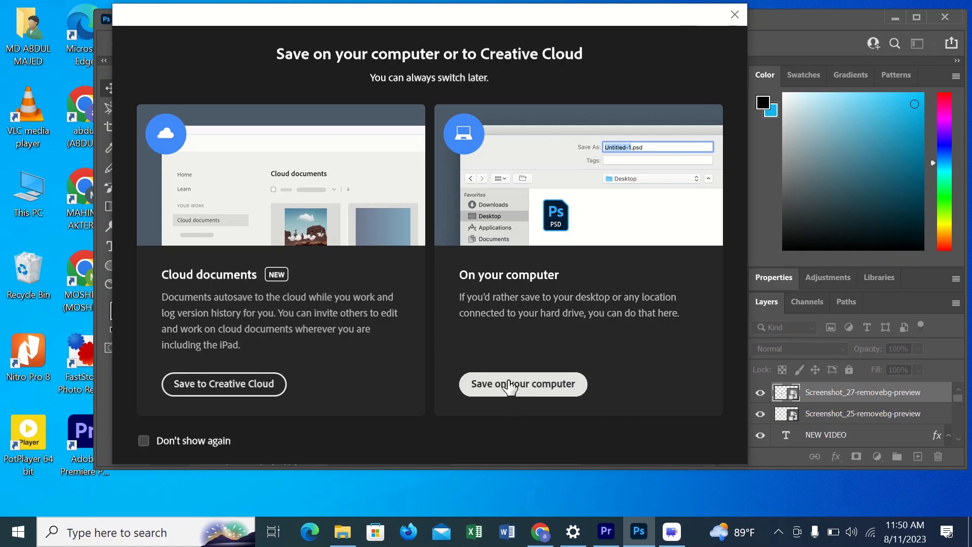
click(506, 389)
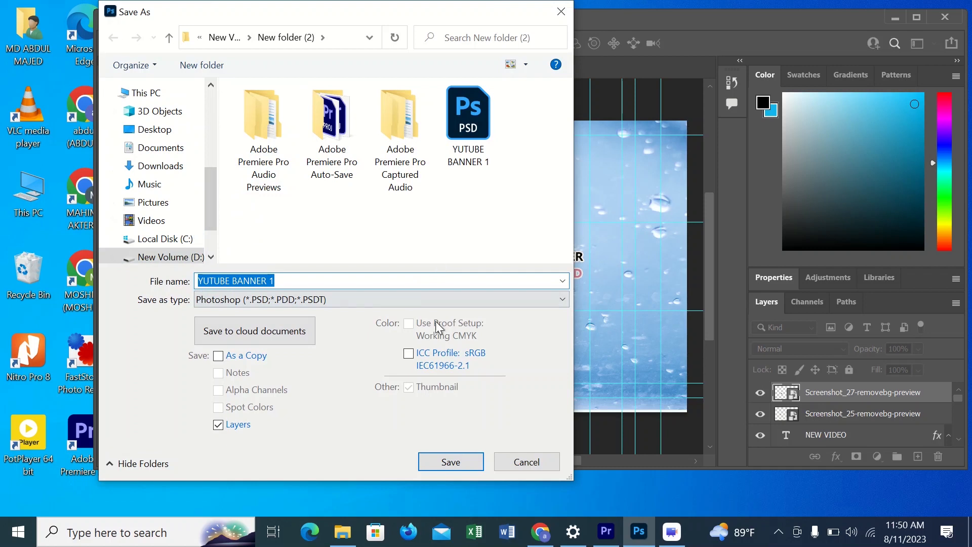
click(174, 258)
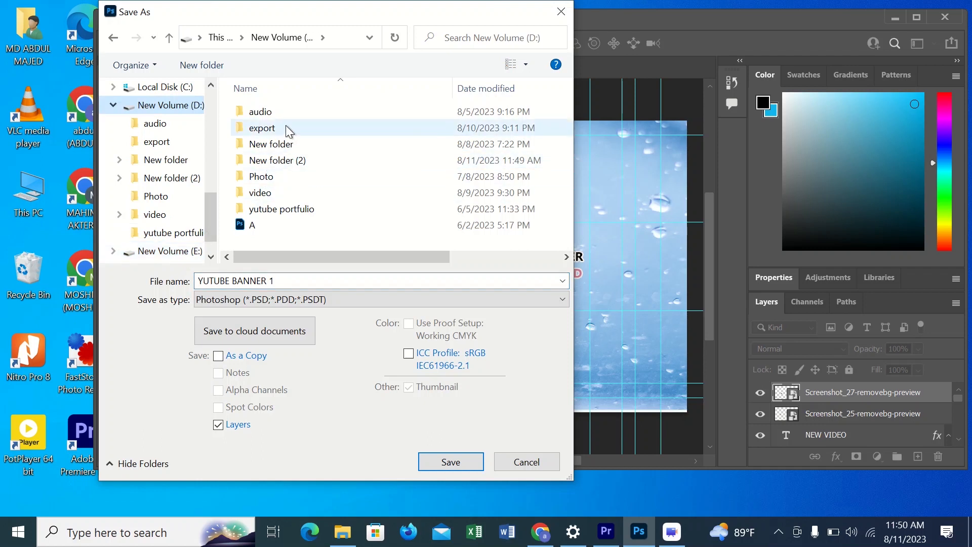
double_click(279, 182)
scroll(405, 208, down, 1)
scroll(406, 204, up, 1)
Name the file YUOTUBE ART.
triple_click(301, 276)
click(306, 276)
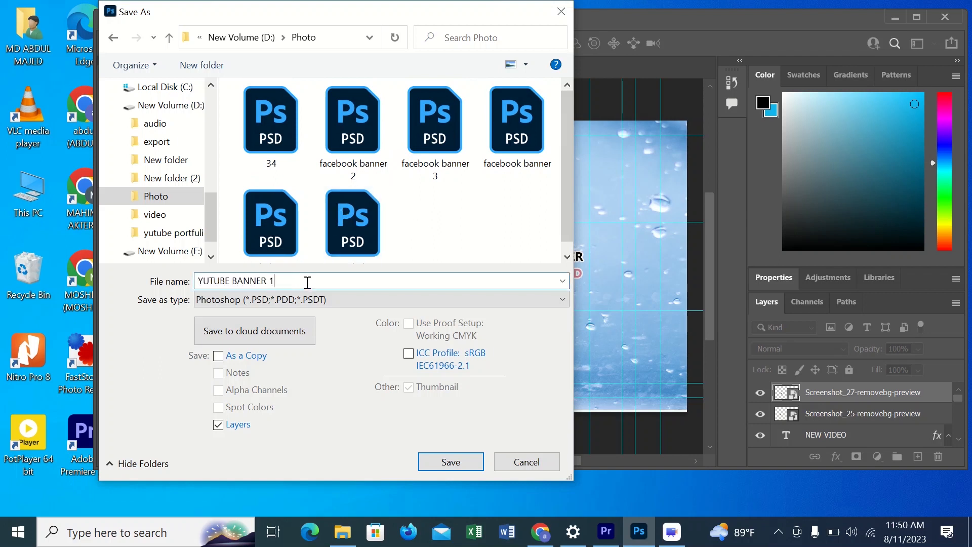
key(BackSpace)
key(BackSpace)
key(BackSpace)
key(BackSpace)
key(BackSpace)
key(BackSpace)
key(BackSpace)
key(BackSpace)
key(BackSpace)
key(BackSpace)
key(BackSpace)
key(BackSpace)
key(BackSpace)
key(BackSpace)
key(BackSpace)
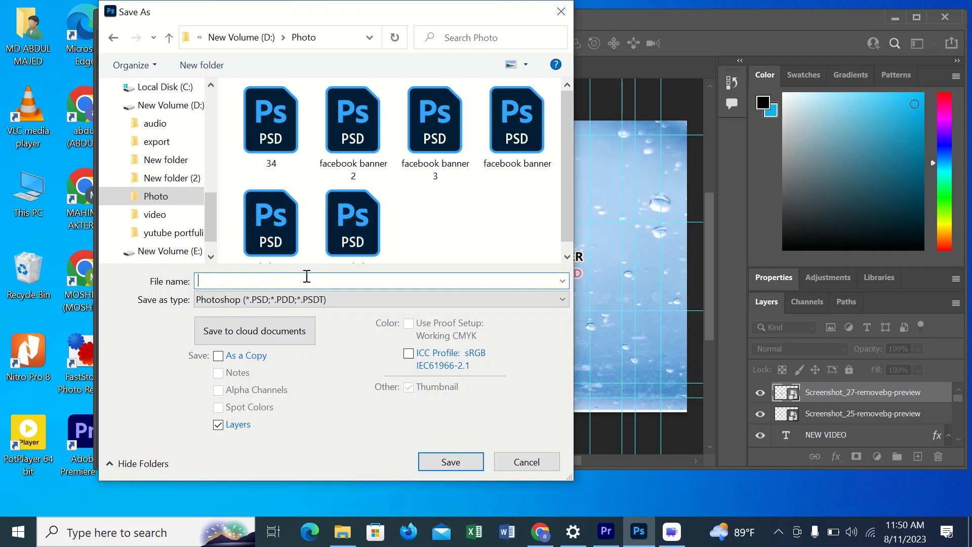
text(y)
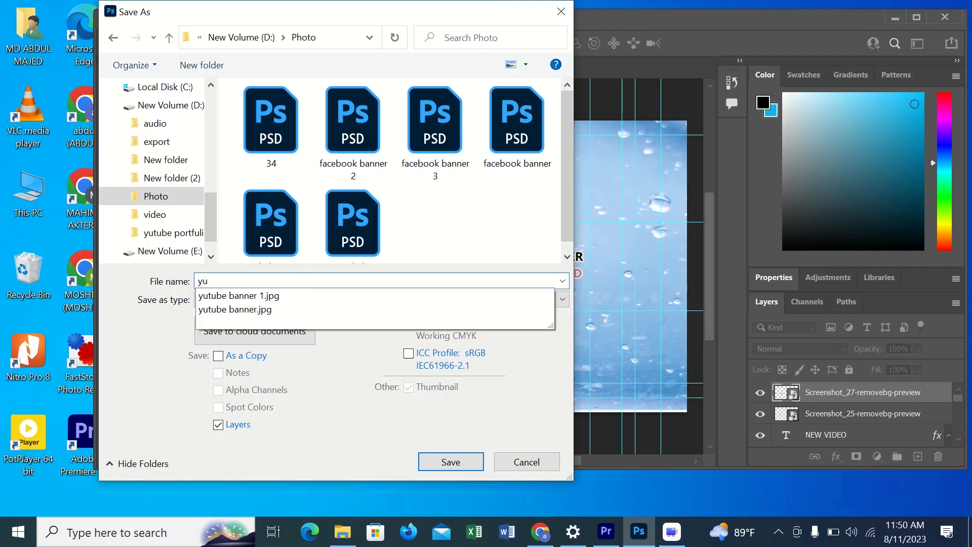
text(u)
key(BackSpace)
key(BackSpace)
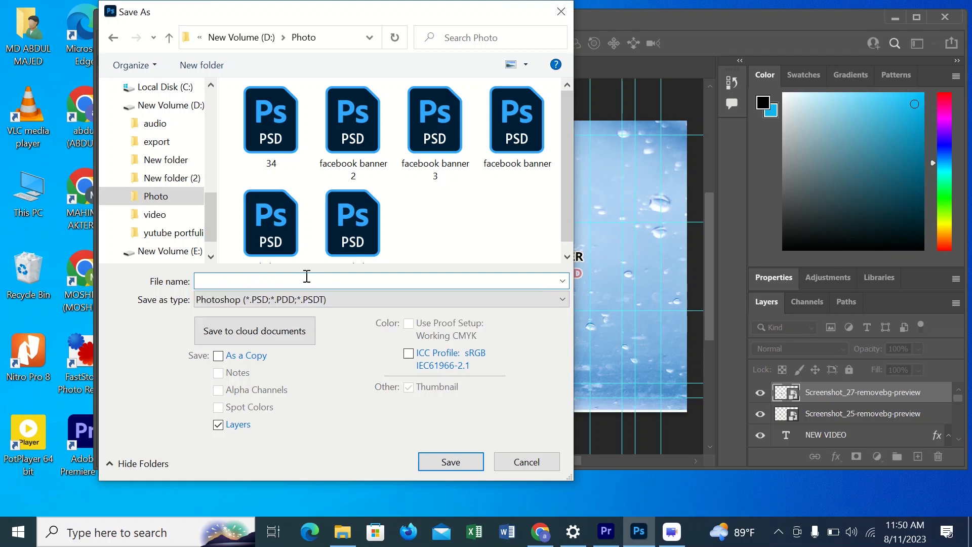
text(YUOTUBE ART)
Save it as a JPEG at Medium quality (5), then minimize Photoshop.
click(561, 299)
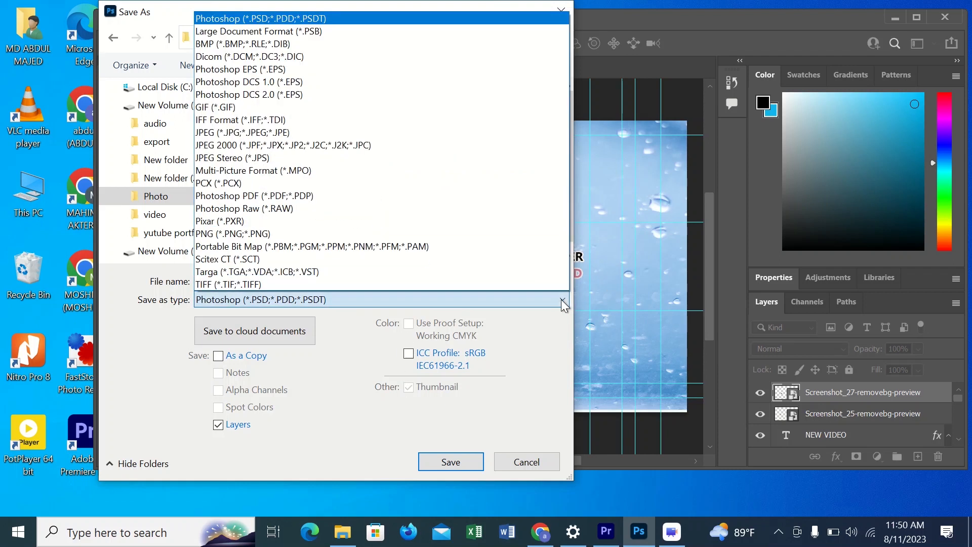
click(260, 132)
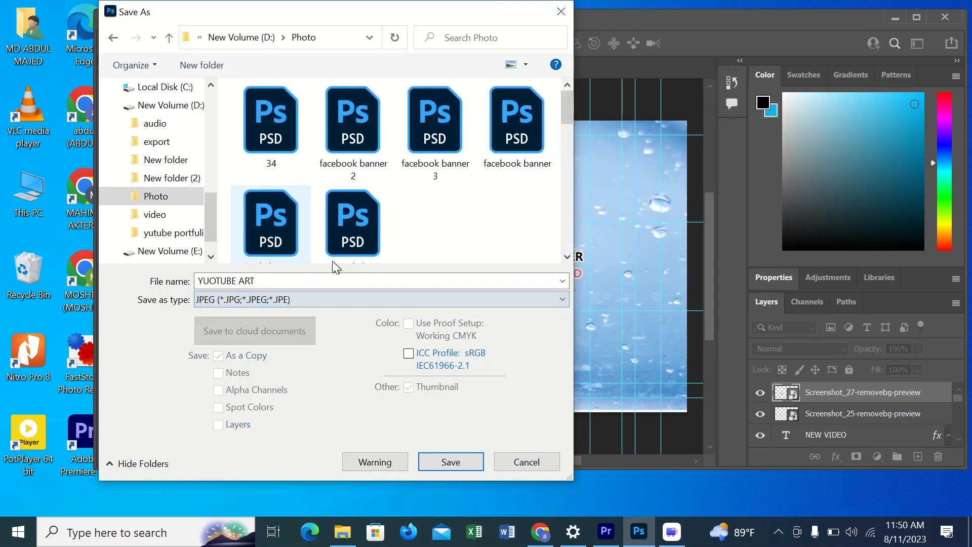
click(451, 462)
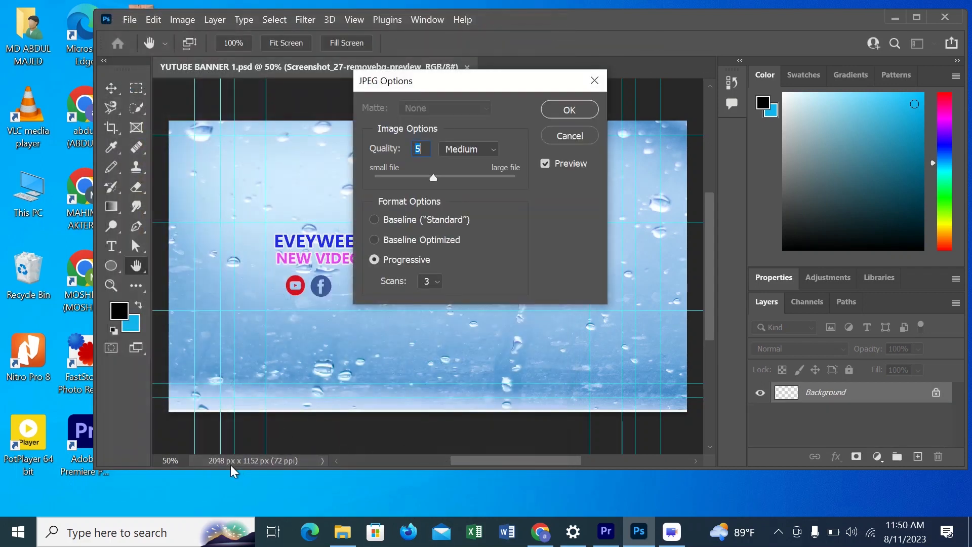
click(495, 151)
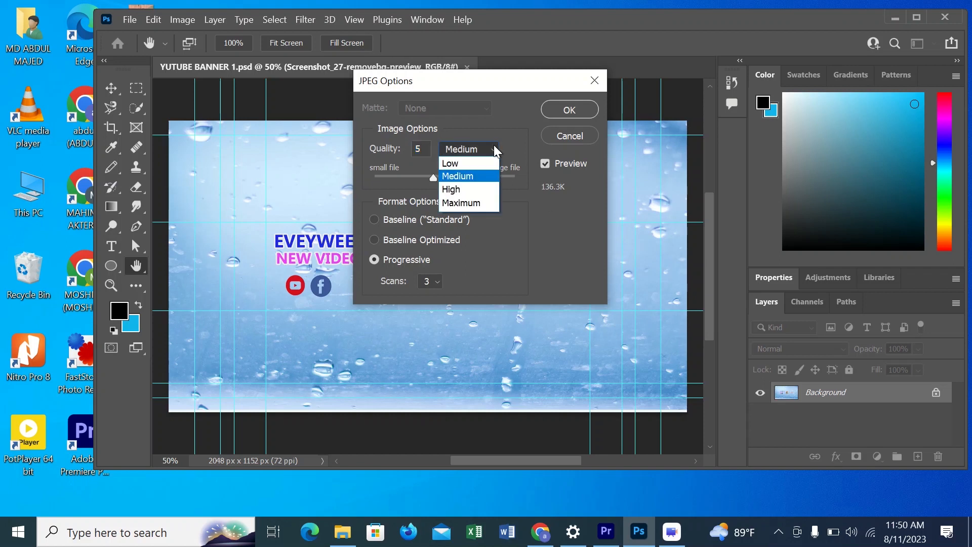
click(471, 177)
click(569, 111)
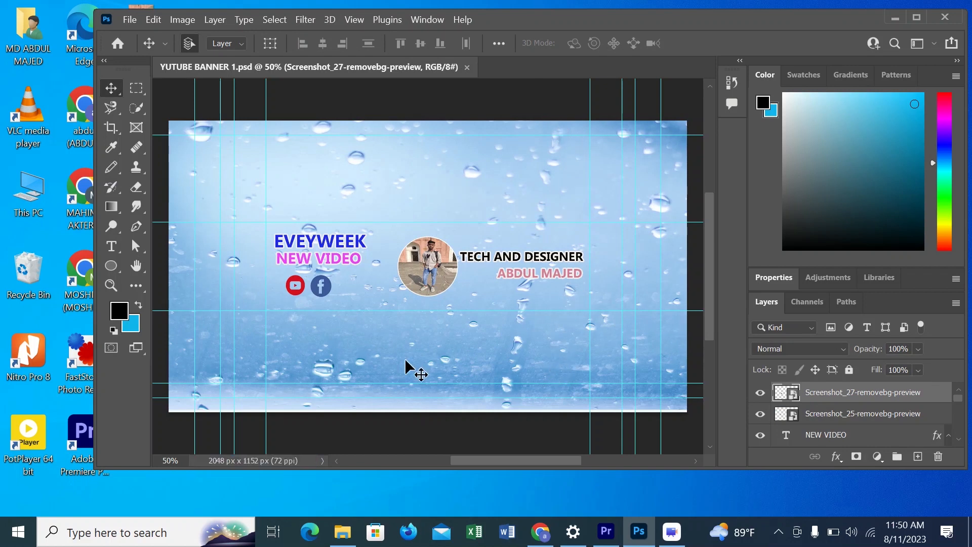
click(894, 20)
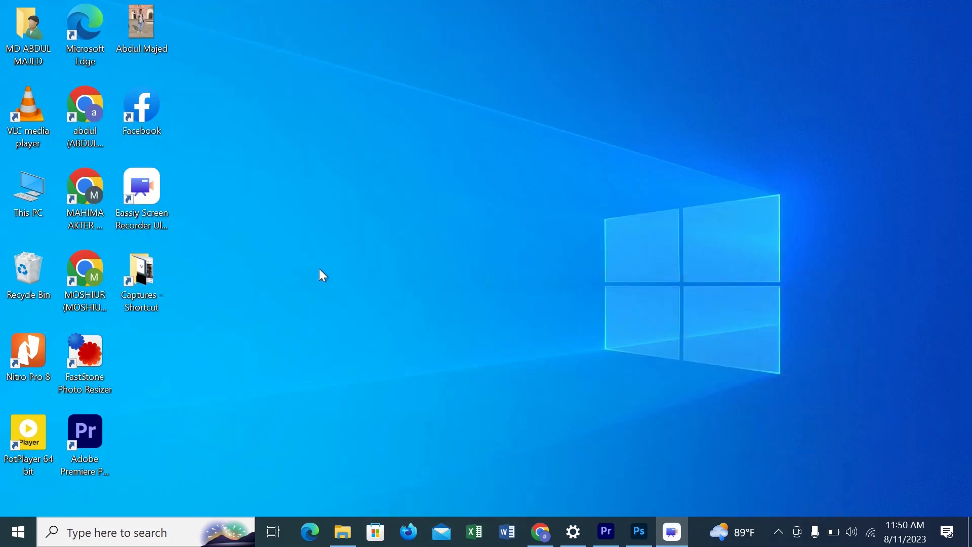
Browse This PC > New Volume (D:) > Photo and open YUOTUBE ART in Photos.
double_click(24, 203)
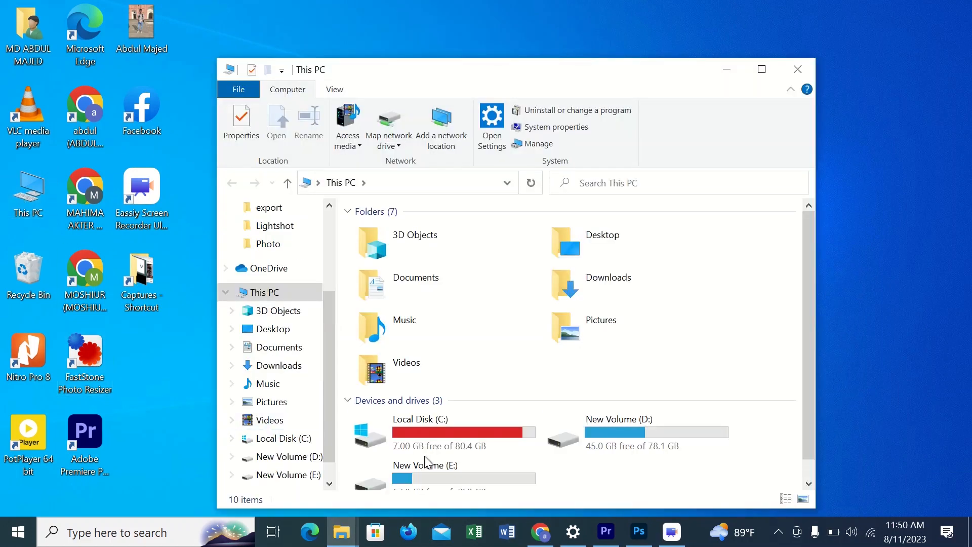
double_click(655, 434)
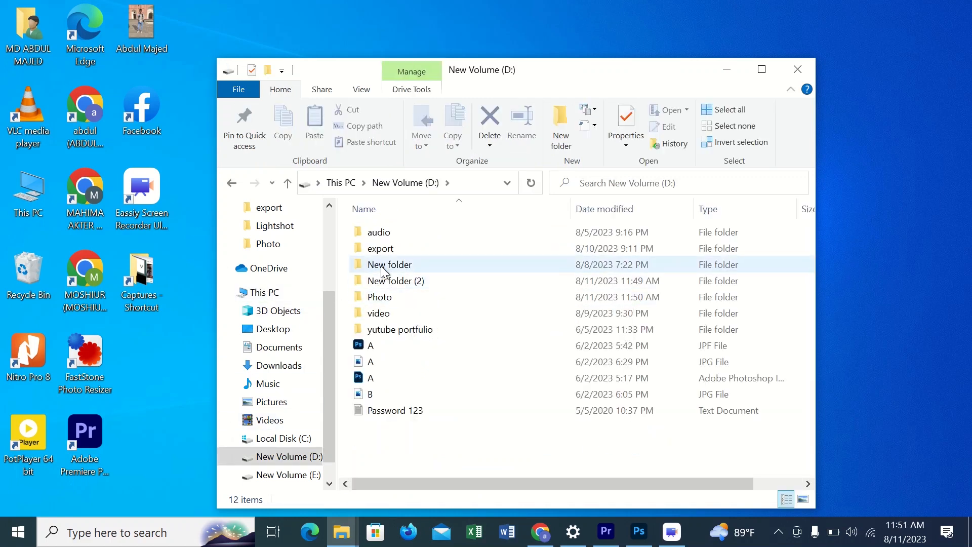
double_click(380, 297)
scroll(531, 339, down, 10)
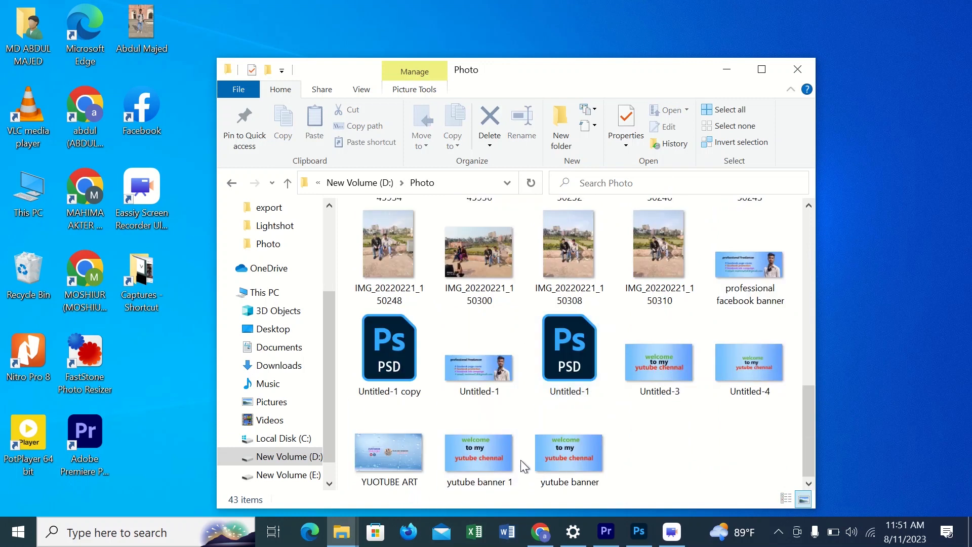
scroll(537, 432, up, 5)
scroll(538, 426, down, 5)
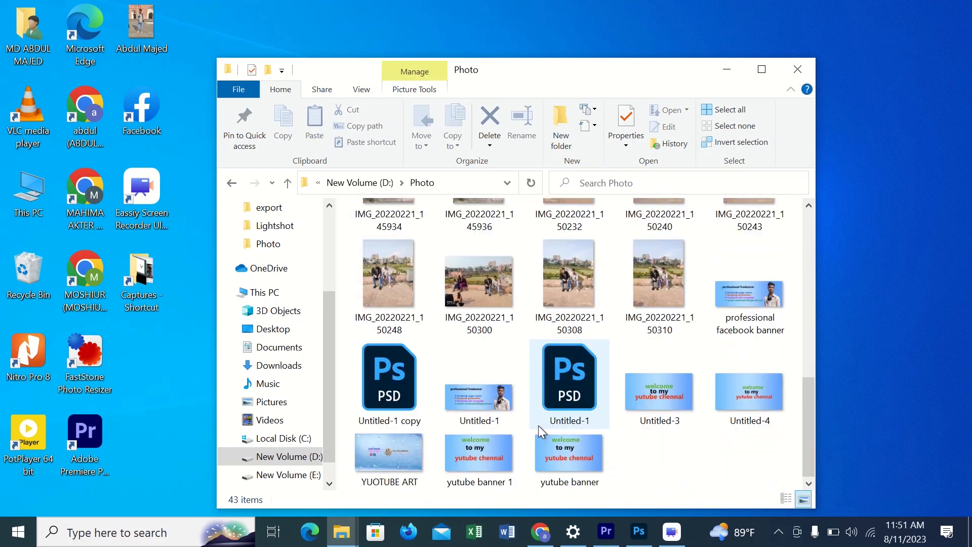
click(374, 463)
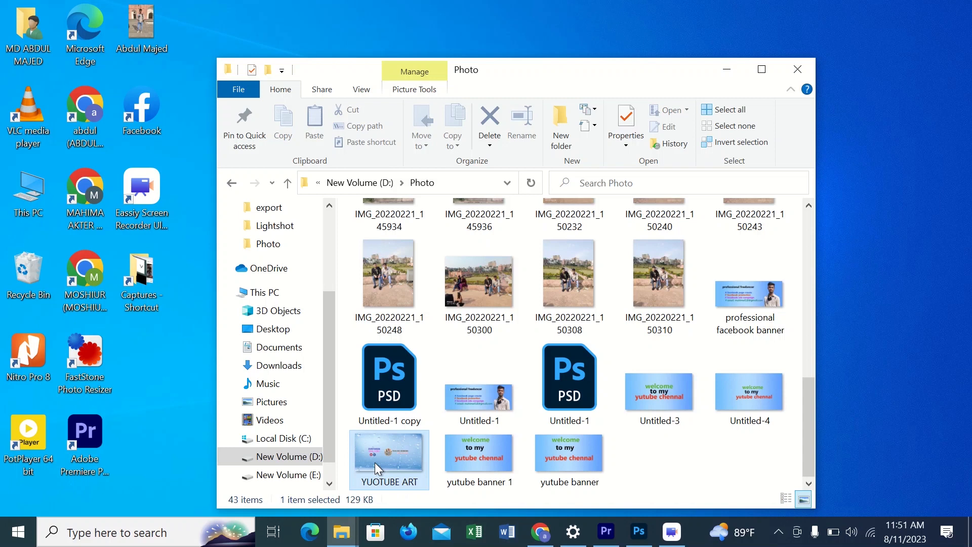
double_click(374, 462)
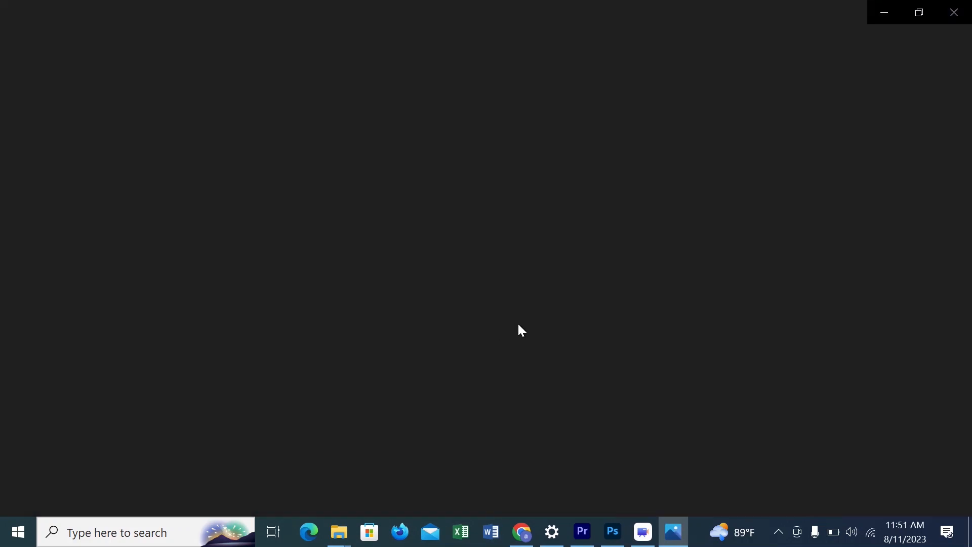